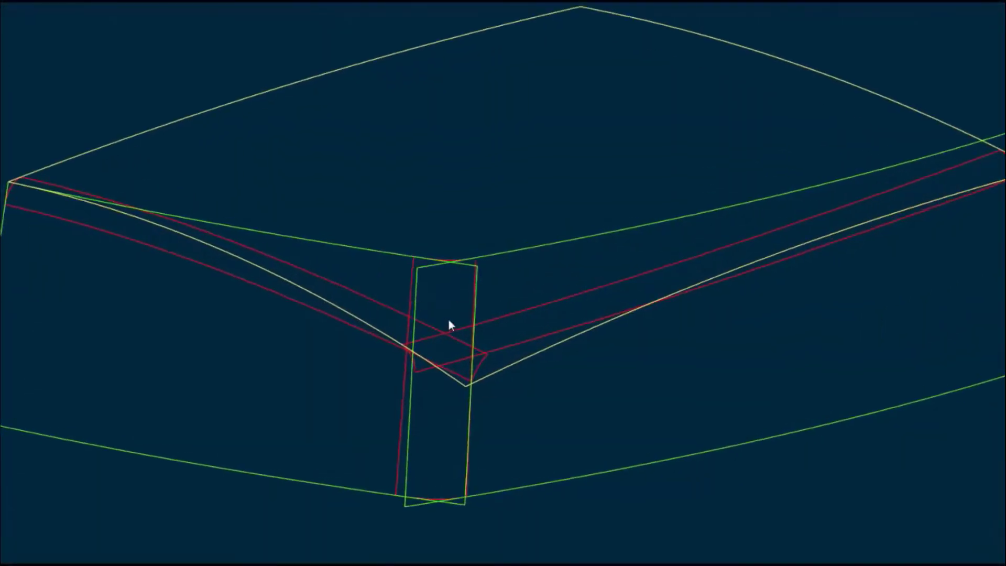
- Create a corner blend between the three fillet surfaces at the box corner, using the large top face as support
mouse_move(449, 320)
middle_down()
mouse_move(461, 379)
mouse_move(444, 277)
mouse_move(492, 447)
mouse_move(470, 363)
mouse_move(419, 355)
mouse_move(407, 266)
middle_up()
key(s)
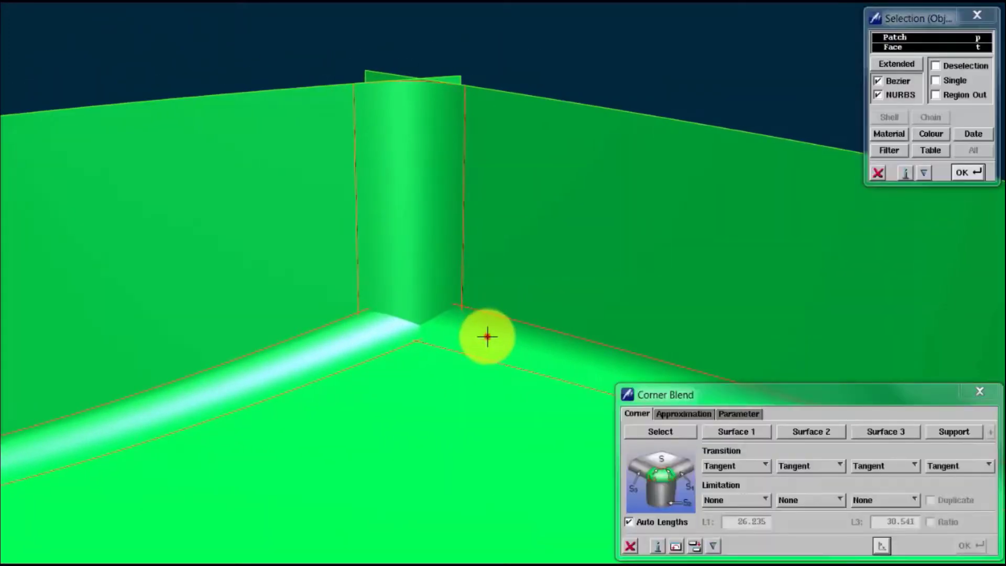
click(487, 337)
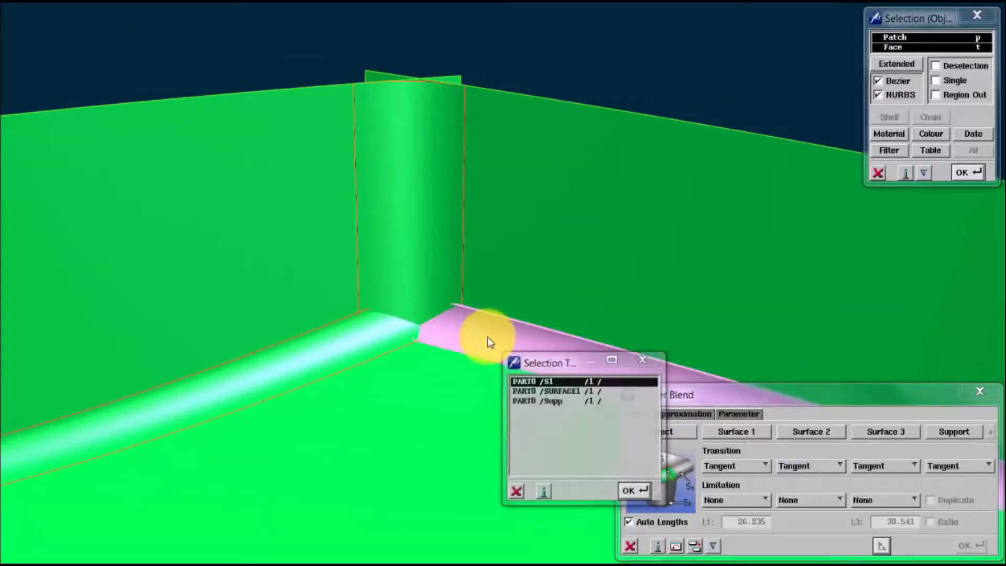
click(422, 190)
click(342, 345)
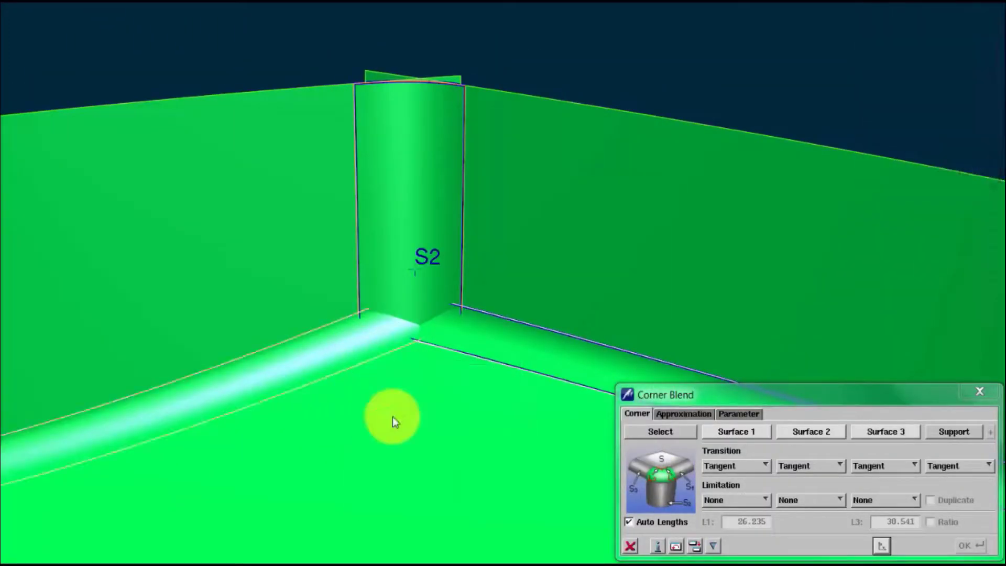
click(399, 422)
key(Return)
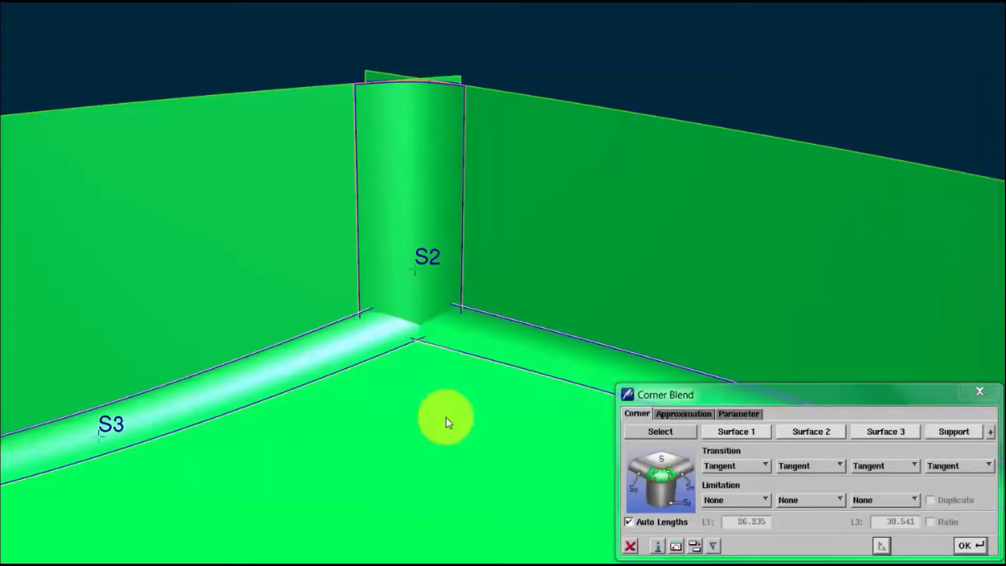
click(965, 546)
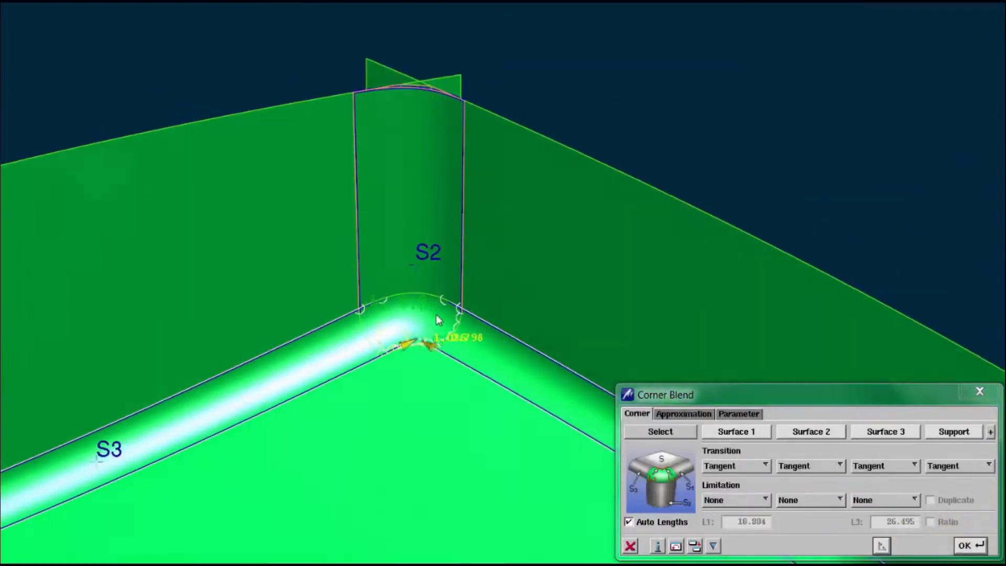
- Set the corner blend's transition to Curvature for Surface 1 and Surface 3 and recalculate it
scroll(426, 267, up, 5)
mouse_move(421, 272)
middle_down()
mouse_move(471, 213)
mouse_move(481, 267)
middle_up()
key(w)
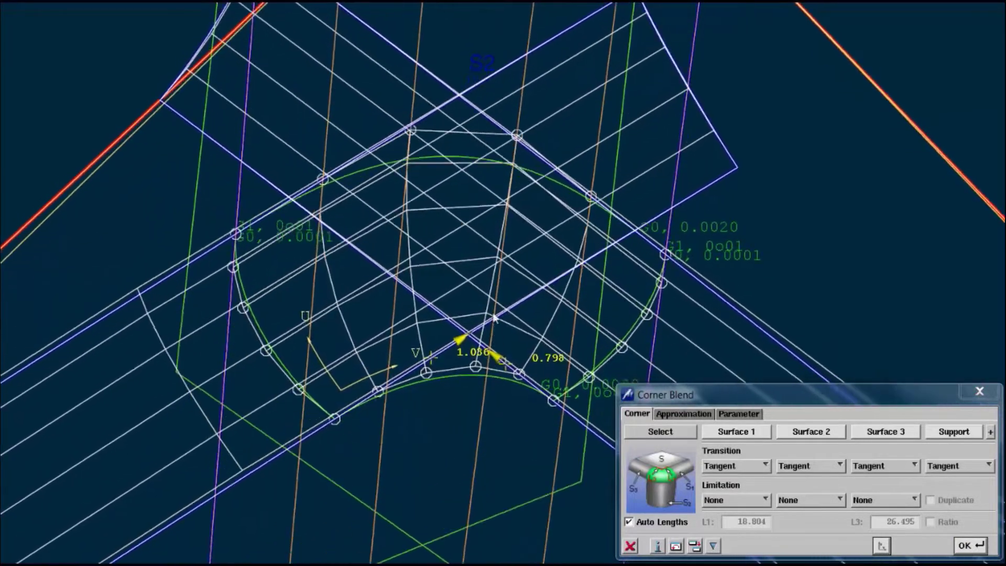
click(731, 466)
click(731, 483)
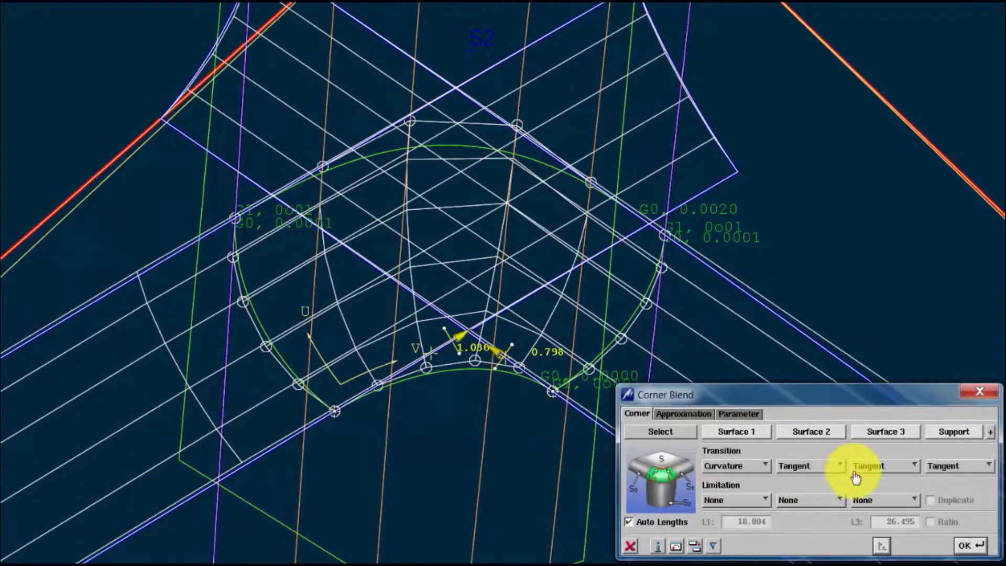
click(880, 466)
click(884, 482)
click(970, 545)
- Adjust the corner blend's lengths directly on the model to about 25.484 for L1 and 26.943 for L3
middle_drag(463, 299, 461, 449)
drag(342, 421, 531, 370)
middle_drag(446, 421, 444, 356)
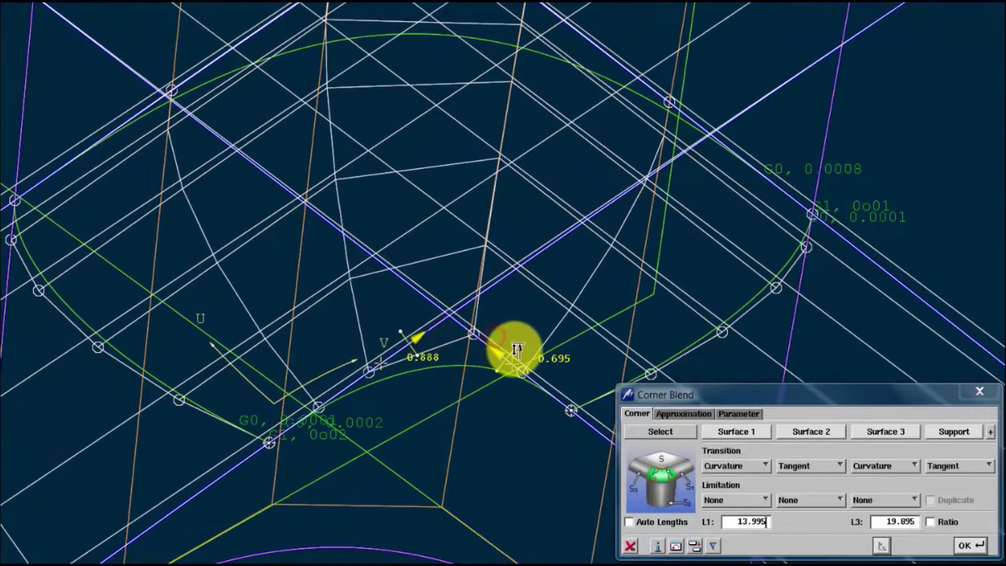
mouse_move(408, 333)
mouse_down()
mouse_move(360, 410)
mouse_move(275, 443)
mouse_move(205, 487)
mouse_up()
middle_drag(407, 306, 508, 351)
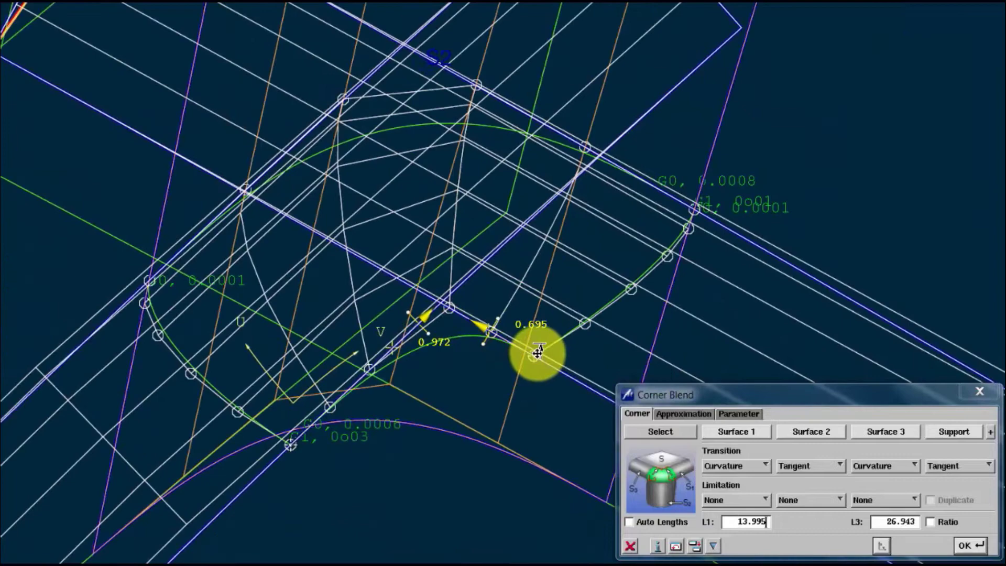
drag(537, 352, 608, 412)
middle_drag(543, 421, 461, 299)
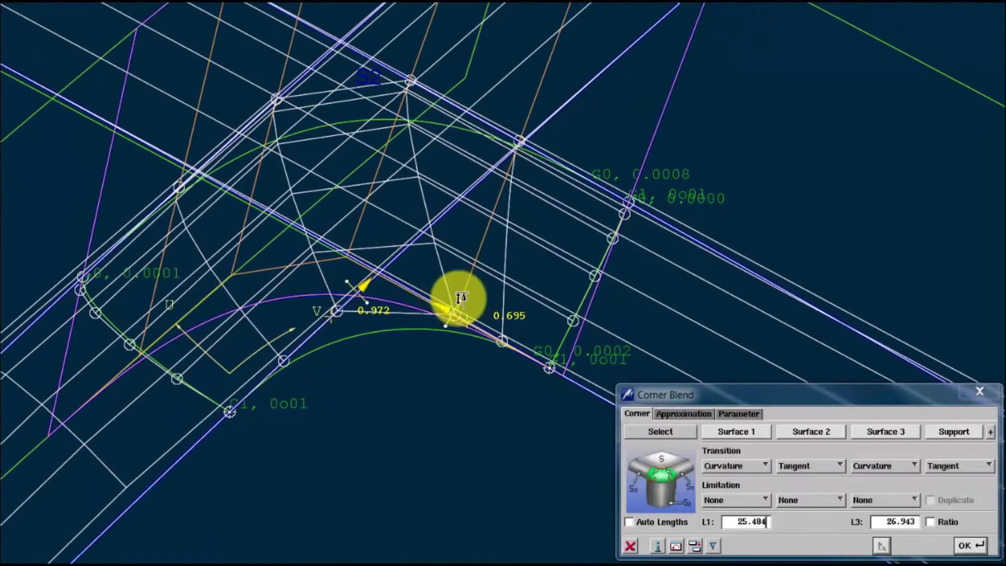
mouse_move(417, 271)
middle_down()
mouse_move(413, 347)
mouse_move(411, 247)
mouse_move(448, 297)
middle_up()
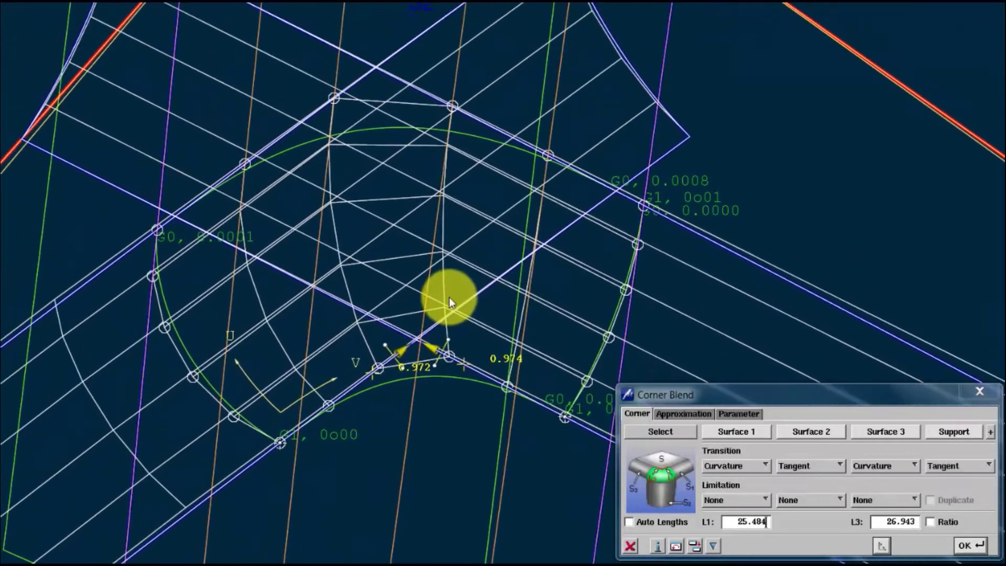
- Check the corner blend with highlight lines, set the limitation of all three surfaces to Face and apply it
key(F5)
middle_drag(177, 398, 407, 235)
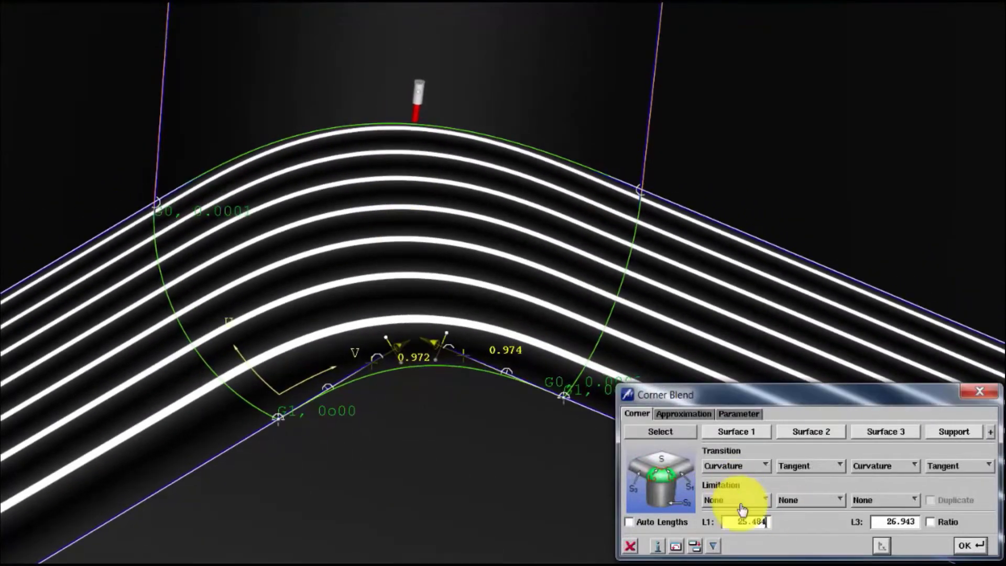
drag(744, 506, 741, 485)
drag(802, 502, 807, 485)
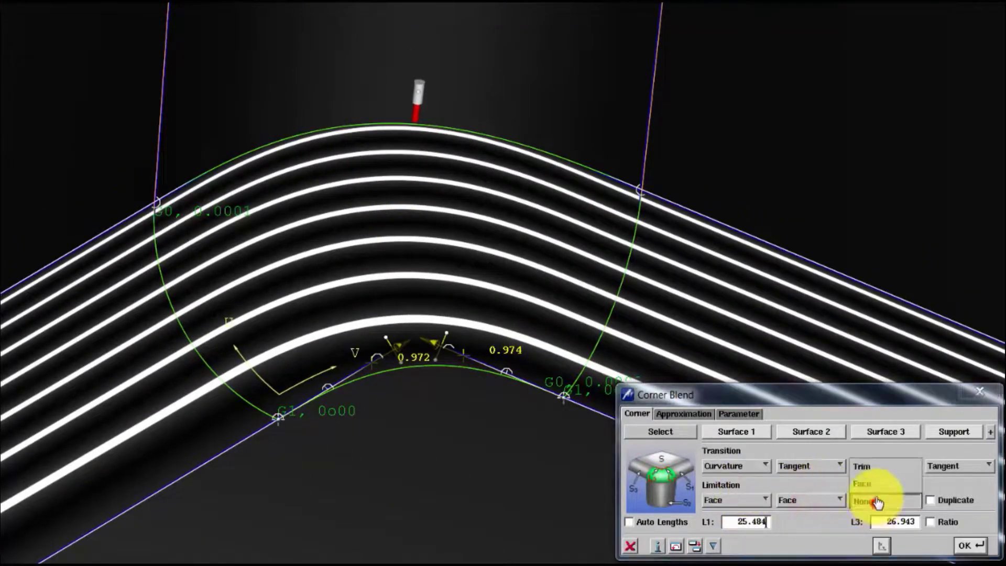
mouse_move(461, 135)
middle_down()
mouse_move(421, 151)
mouse_move(425, 117)
mouse_move(462, 150)
mouse_move(452, 391)
middle_up()
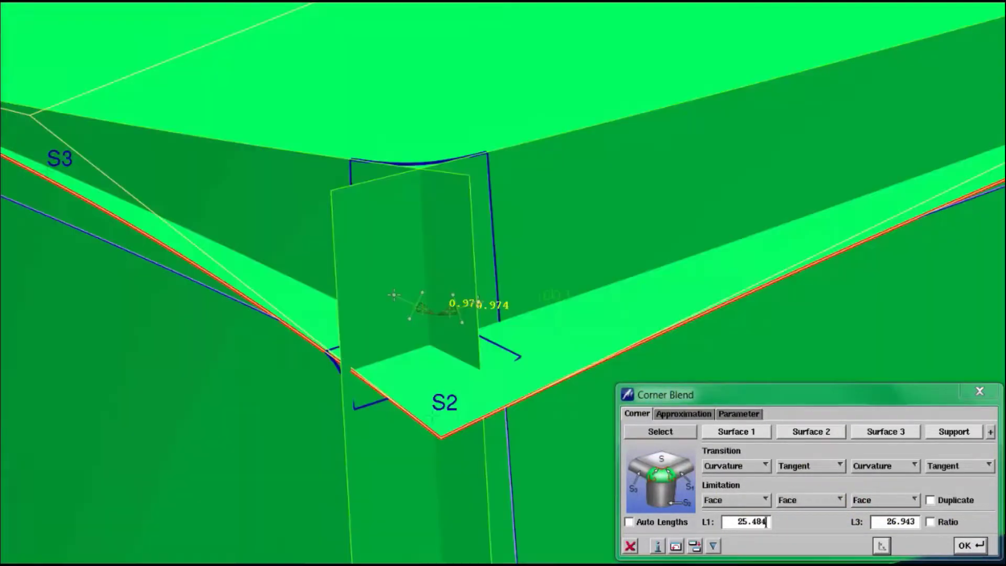
key(Return)
- Trim both side walls with Faces along the adjoining fillet and corner blend edges, keeping the regions outside the fillets
key(ctrl+f)
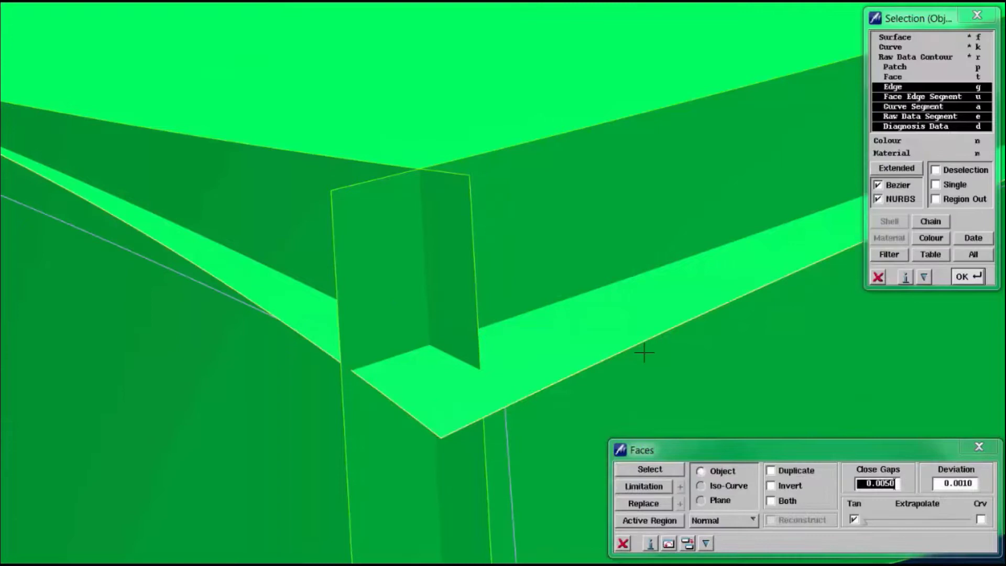
key(F12)
click(502, 358)
key(Return)
click(739, 362)
click(648, 475)
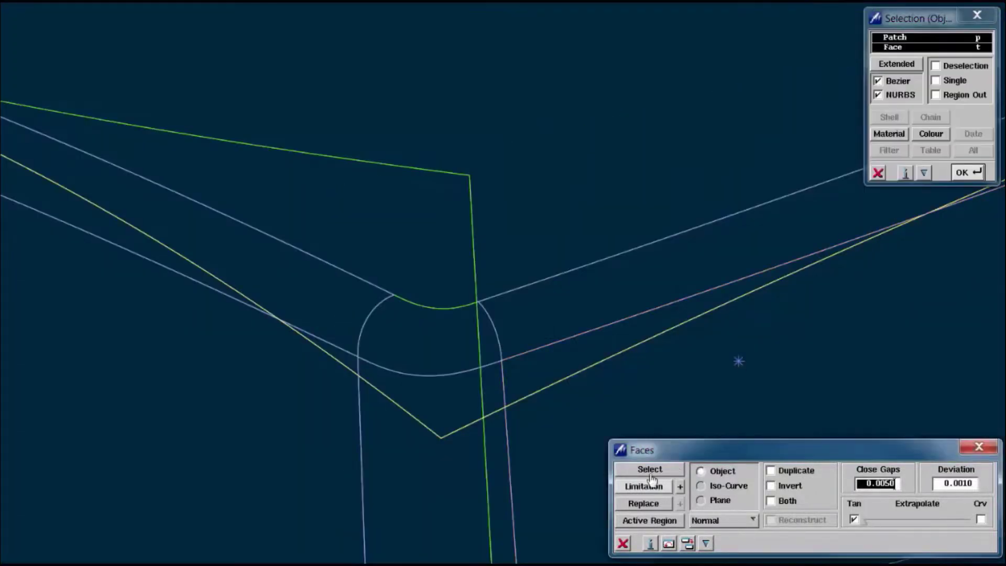
key(Return)
click(88, 410)
- Trim the large top surface with Faces along the inner fillet and corner blend edges, keeping its main region
click(642, 469)
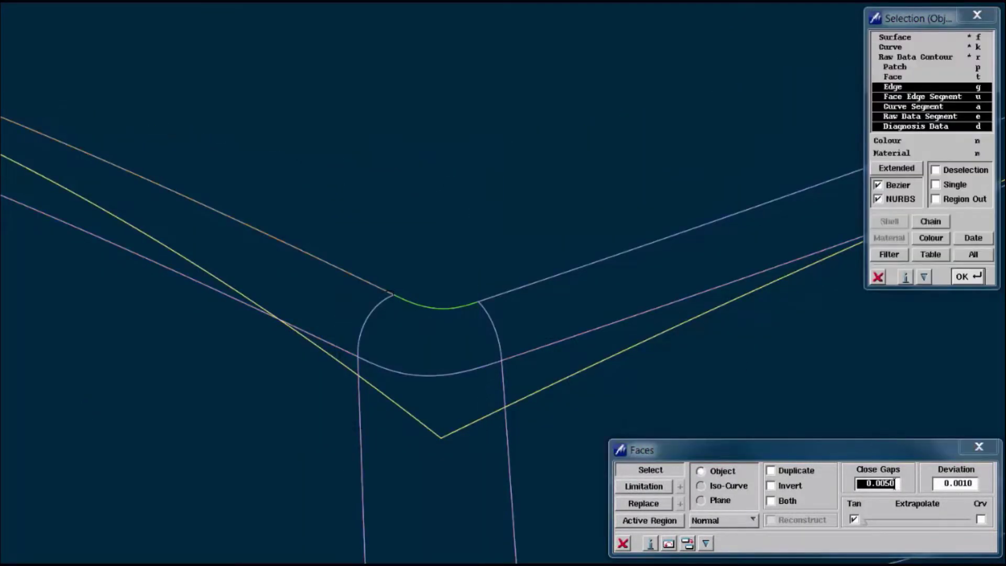
click(500, 295)
key(Return)
click(451, 141)
key(Escape)
middle_drag(545, 275, 464, 220)
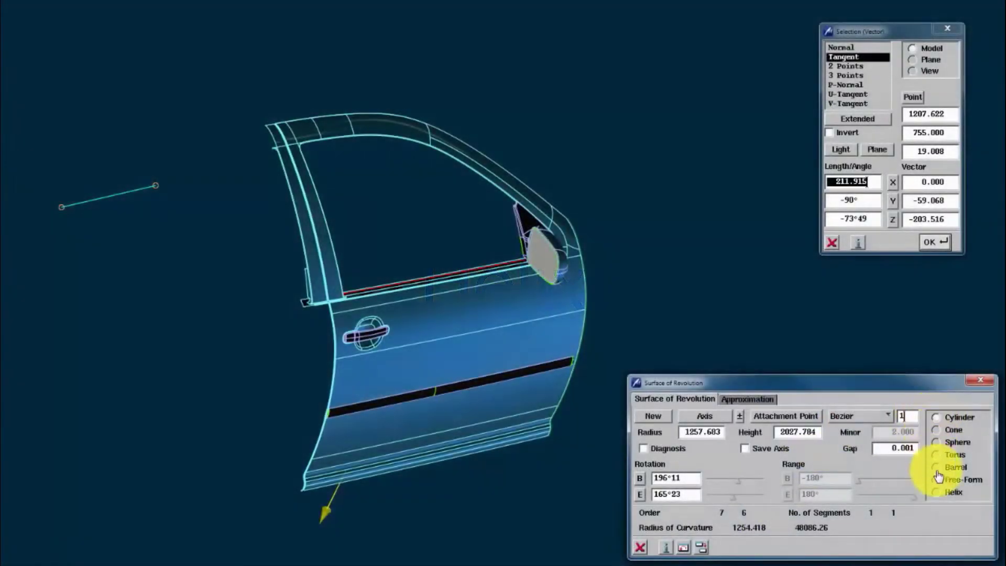
- Create a Helix surface of revolution from the door's red beltline curve, with the short line beside the door as axis
click(936, 494)
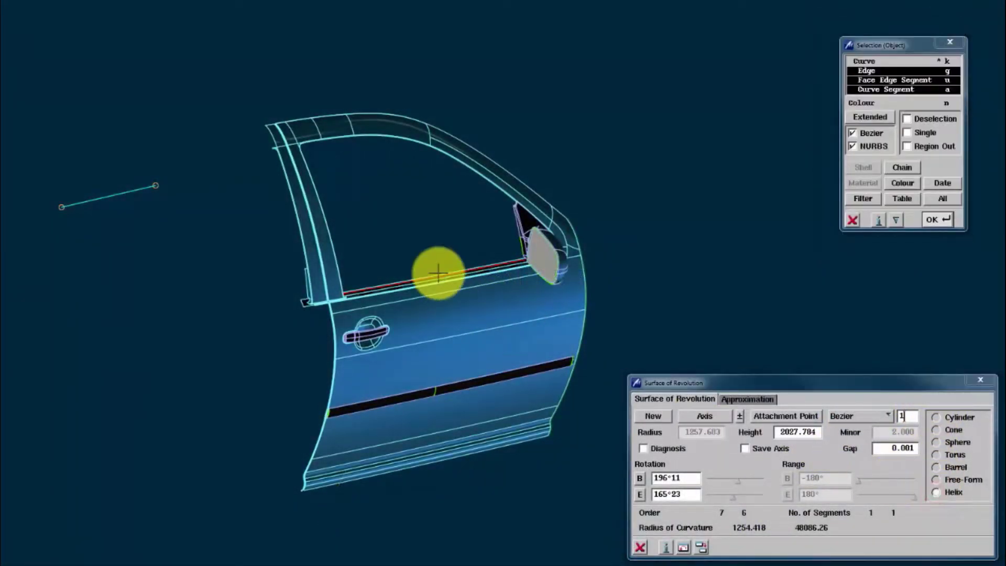
click(434, 233)
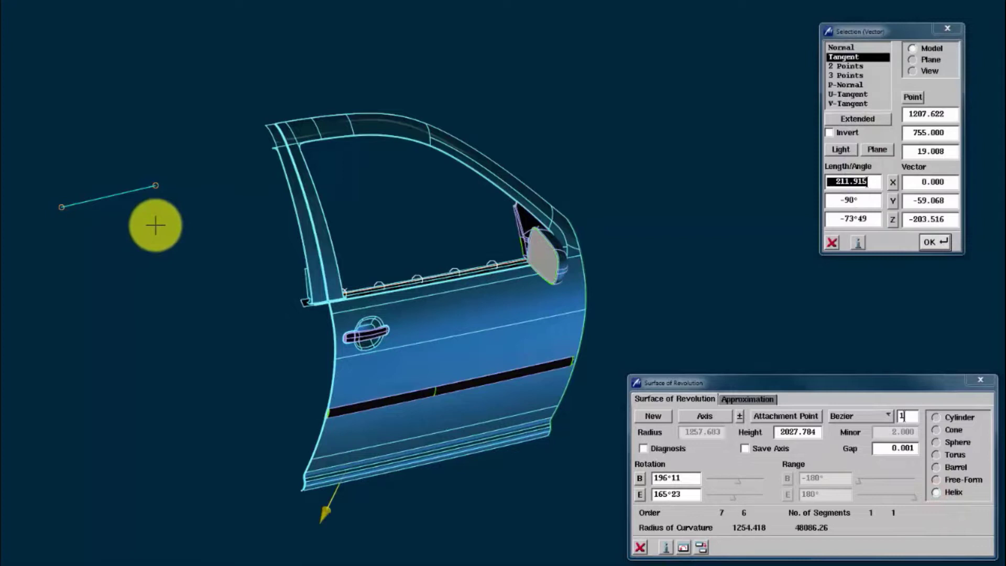
key(Return)
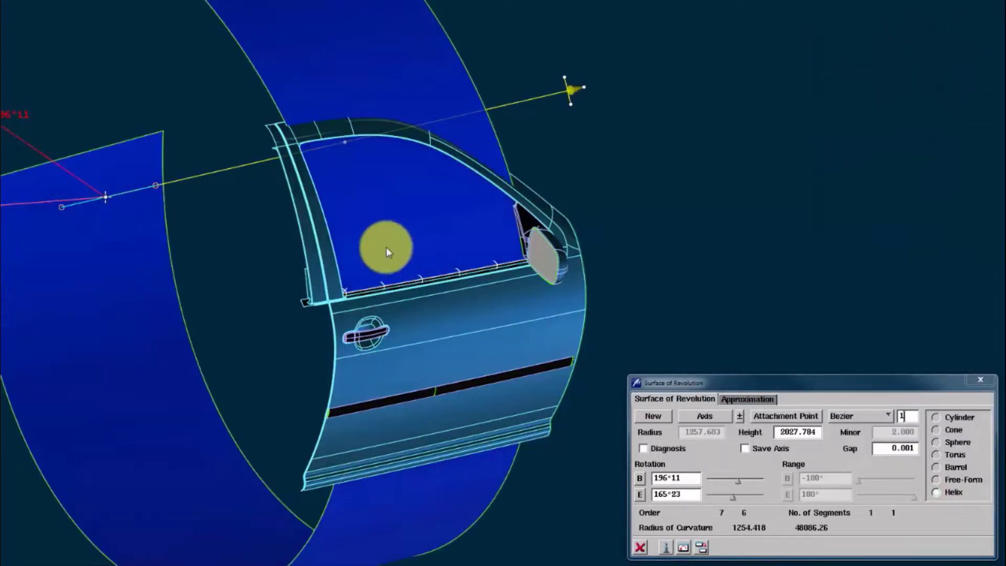
- Set the helix surface's height to 2400
middle_drag(386, 247, 632, 253)
middle_drag(470, 374, 580, 329)
drag(289, 261, 359, 266)
click(796, 432)
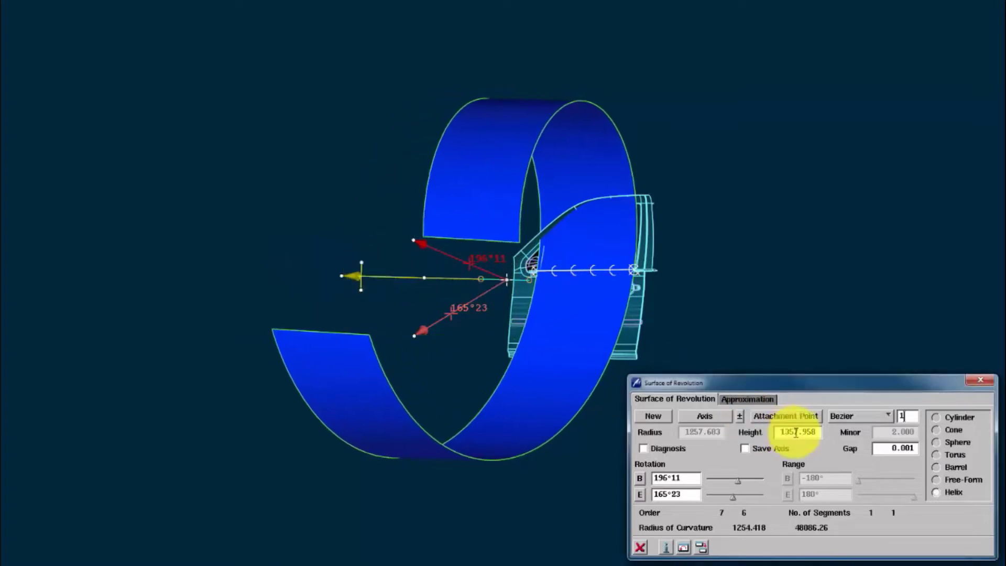
key(Return)
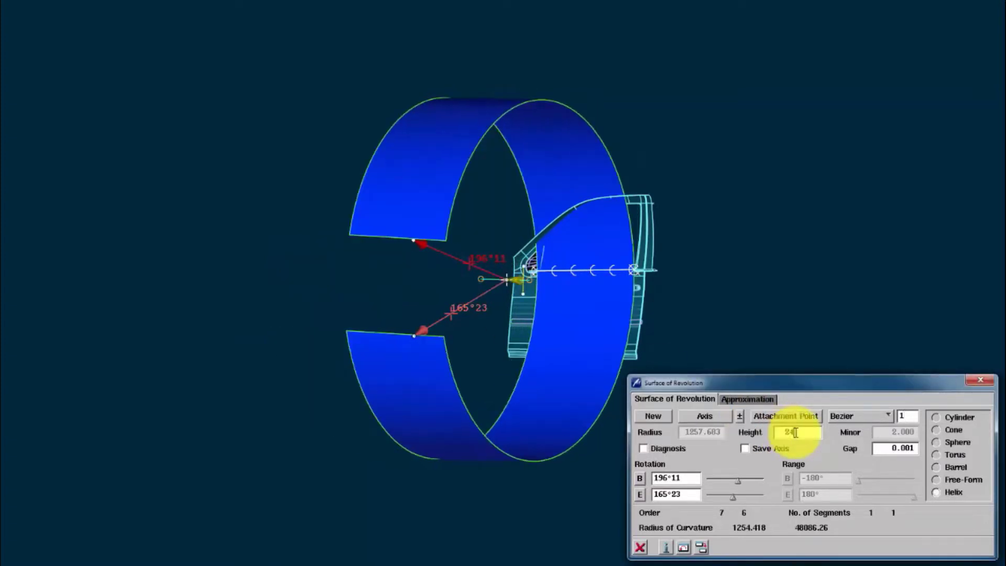
text(00)
key(Return)
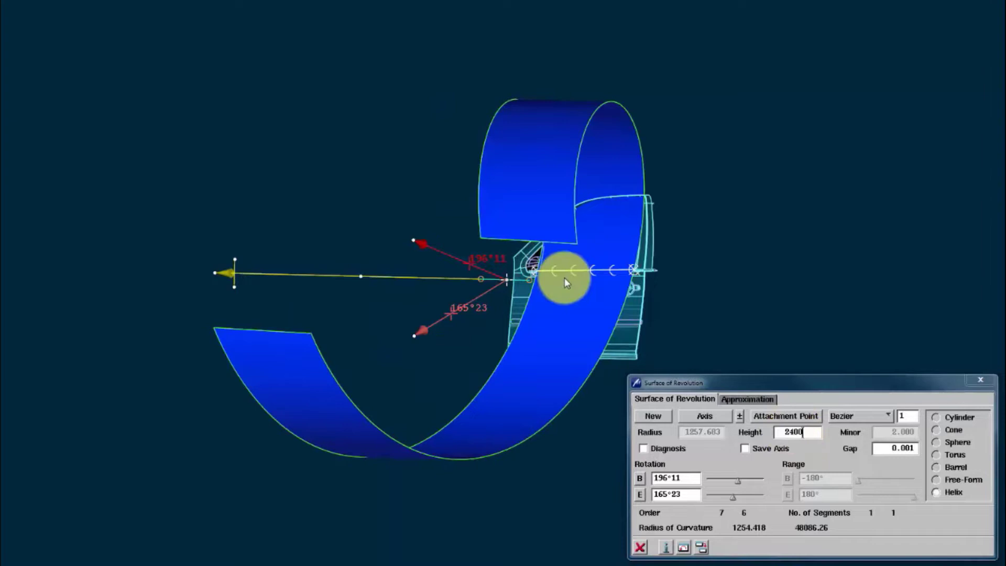
- Limit the helix surface to the door's window area with a begin rotation of about 331°43 and an end rotation of about 7°
drag(419, 243, 676, 164)
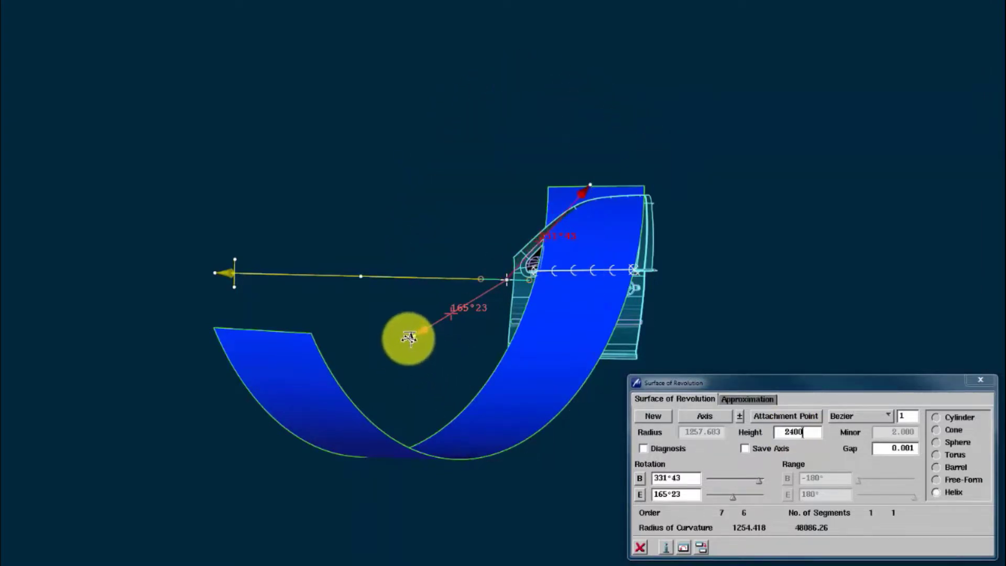
drag(409, 338, 652, 323)
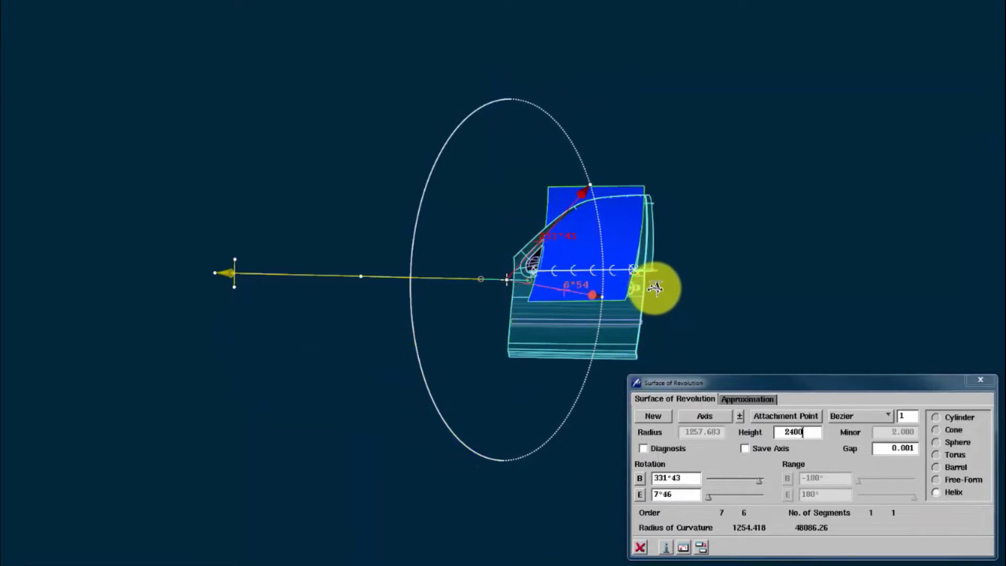
right_drag(655, 281, 710, 218)
drag(710, 218, 199, 283)
middle_drag(817, 267, 482, 242)
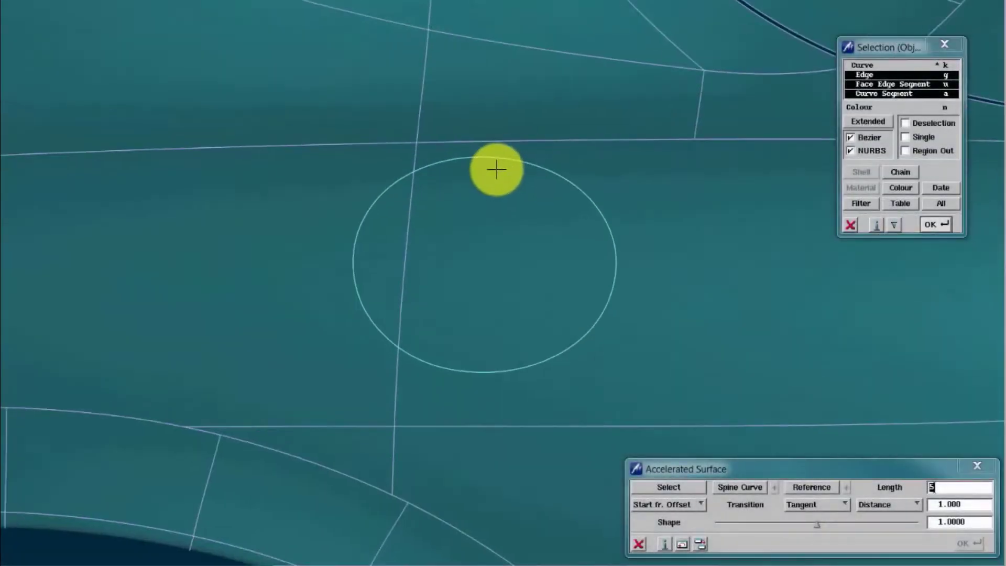
- Create an accelerated surface along the round spine curve, using the body patches beneath it as reference
click(551, 143)
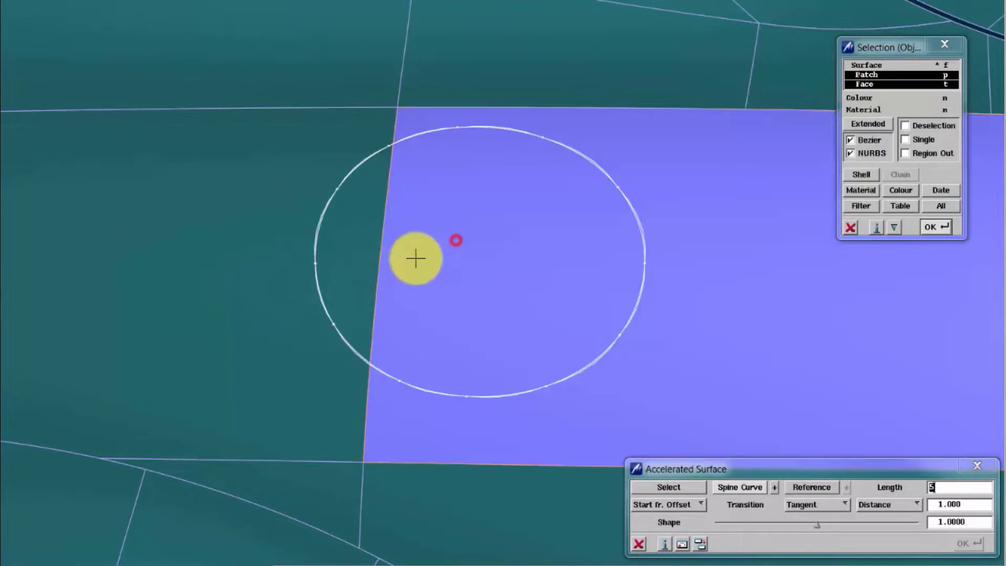
click(449, 248)
click(961, 545)
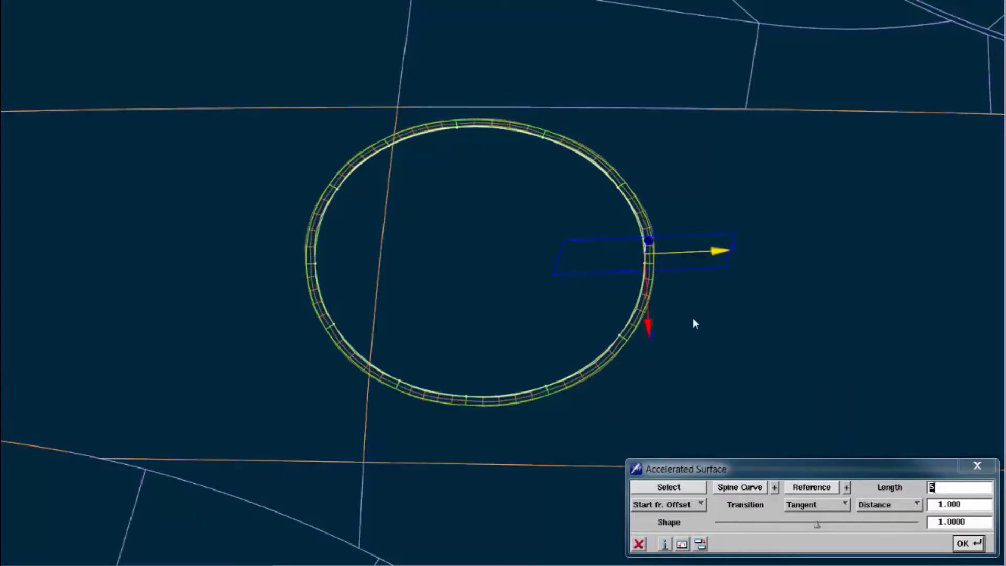
- Set the accelerated surface's length to 10 and recalculate it
middle_drag(693, 317, 631, 318)
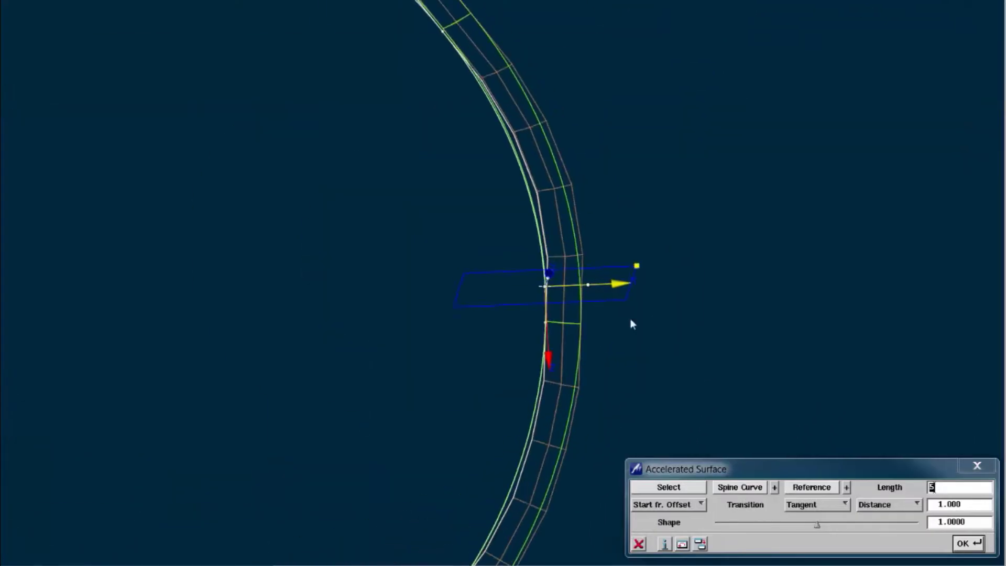
alt+shift+drag(631, 320, 529, 199)
click(957, 504)
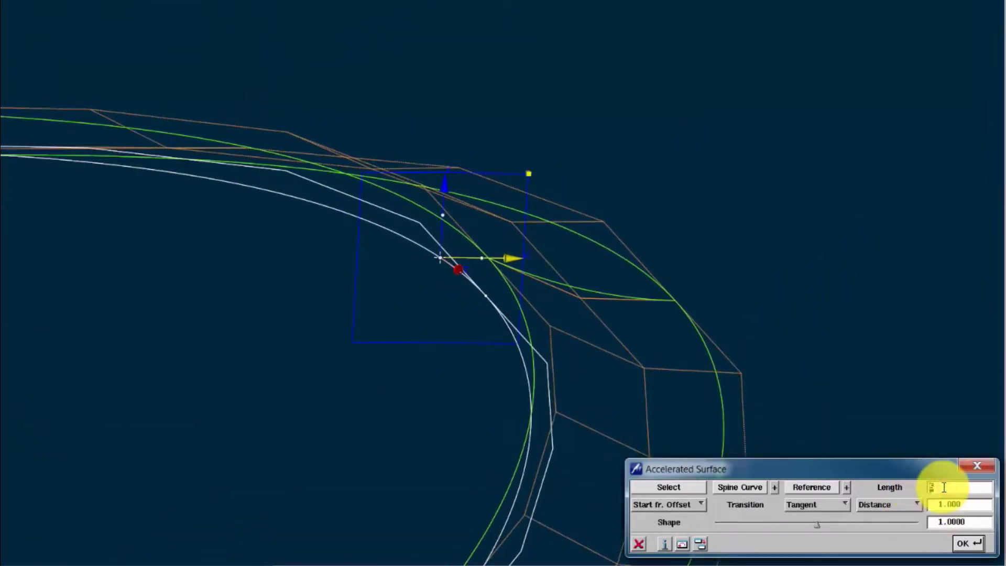
click(970, 544)
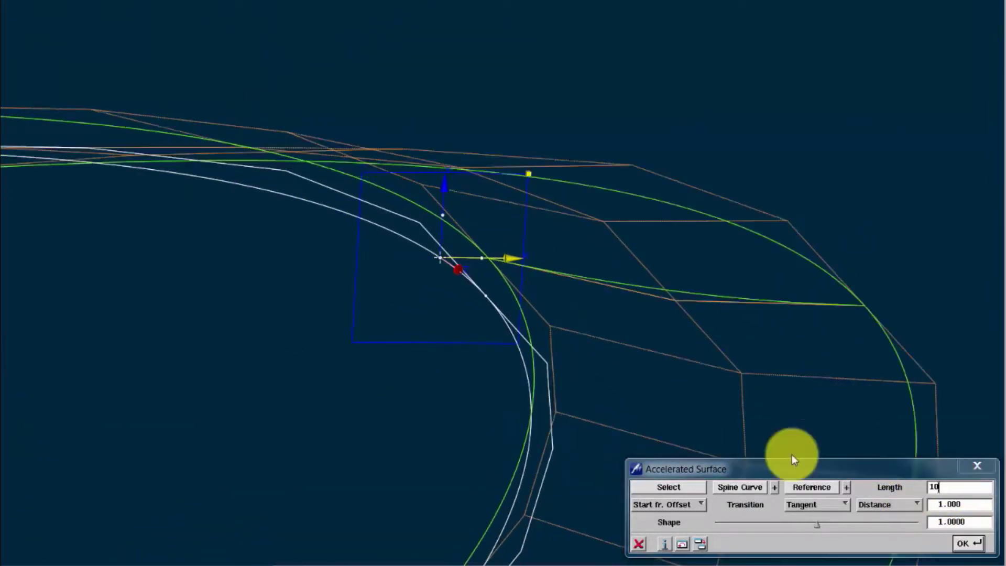
- Try the Curvature transition on the accelerated surface and replace it with the Torsion/G³ transition
drag(807, 505, 807, 522)
click(977, 545)
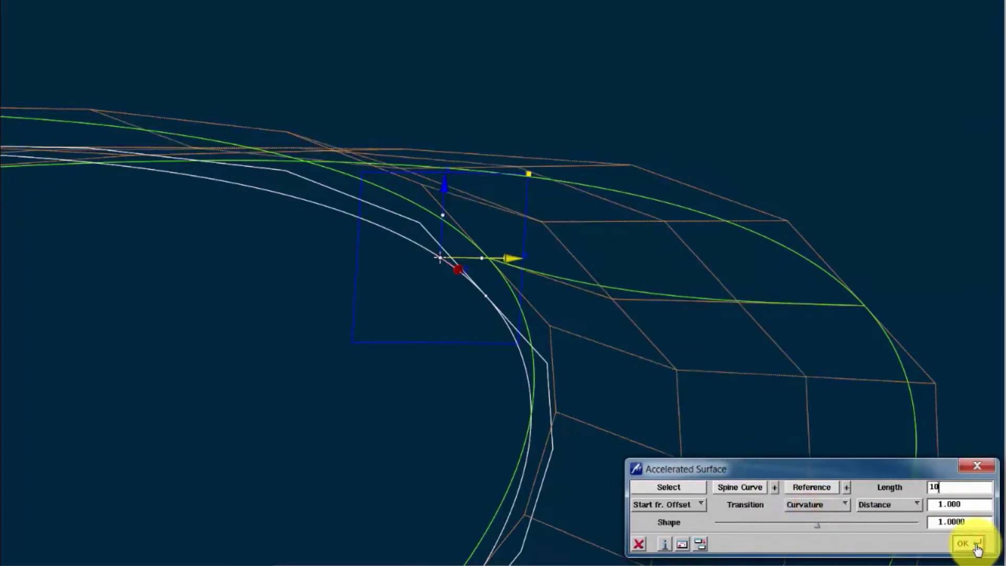
click(819, 506)
click(822, 523)
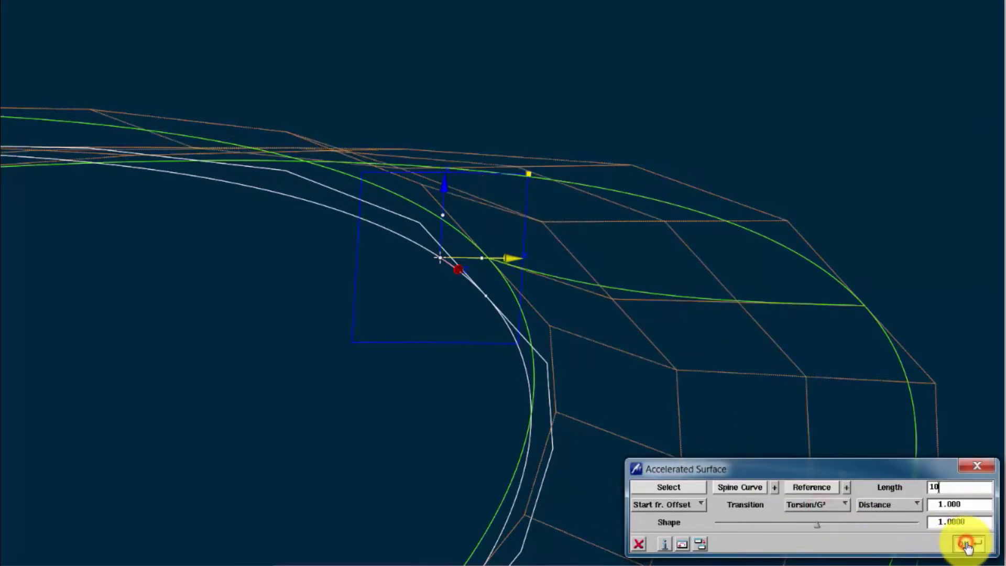
click(967, 545)
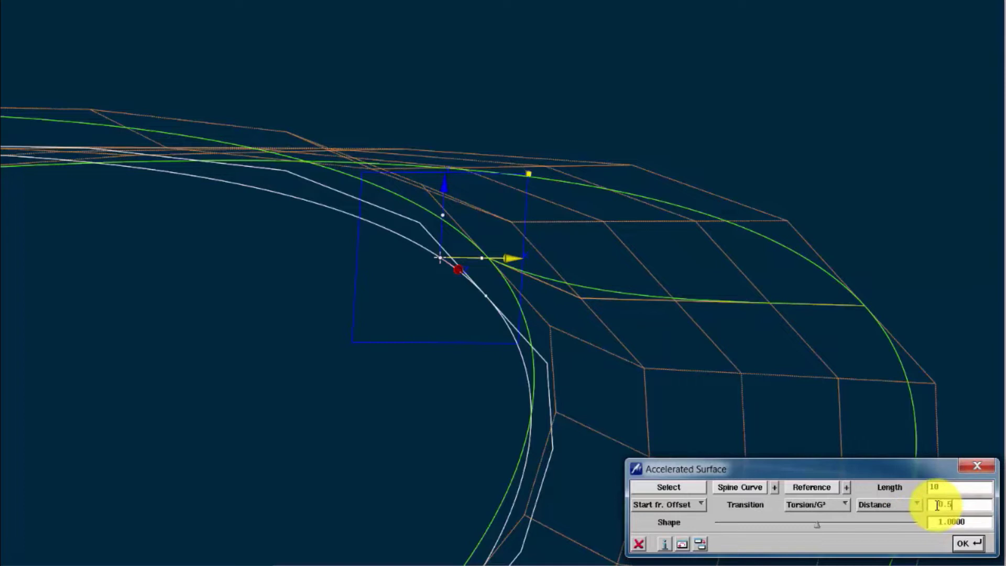
- Set the accelerated surface's distance to 2, vary its shape factor and settle on a value of 1.0580
click(970, 545)
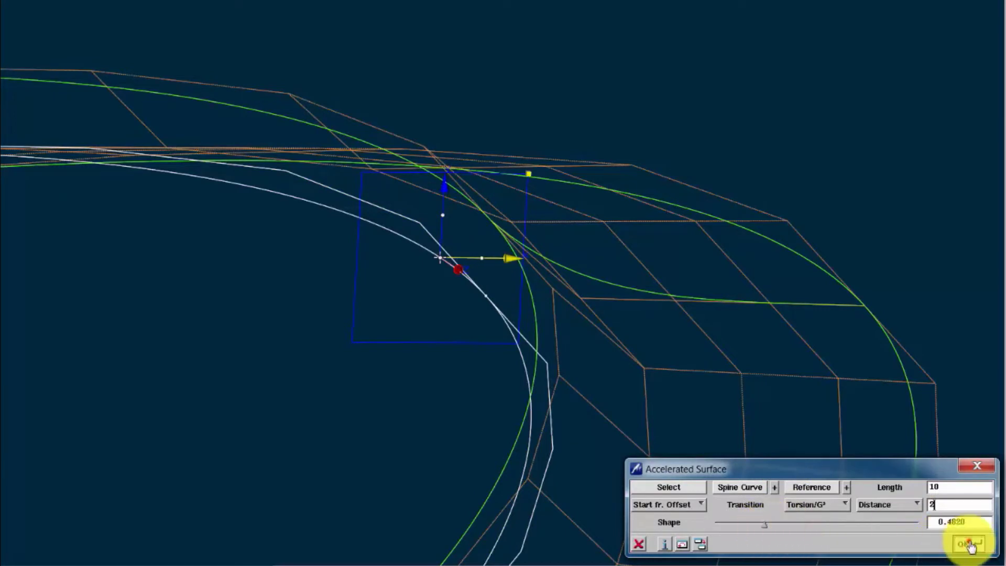
click(965, 547)
drag(824, 530, 901, 528)
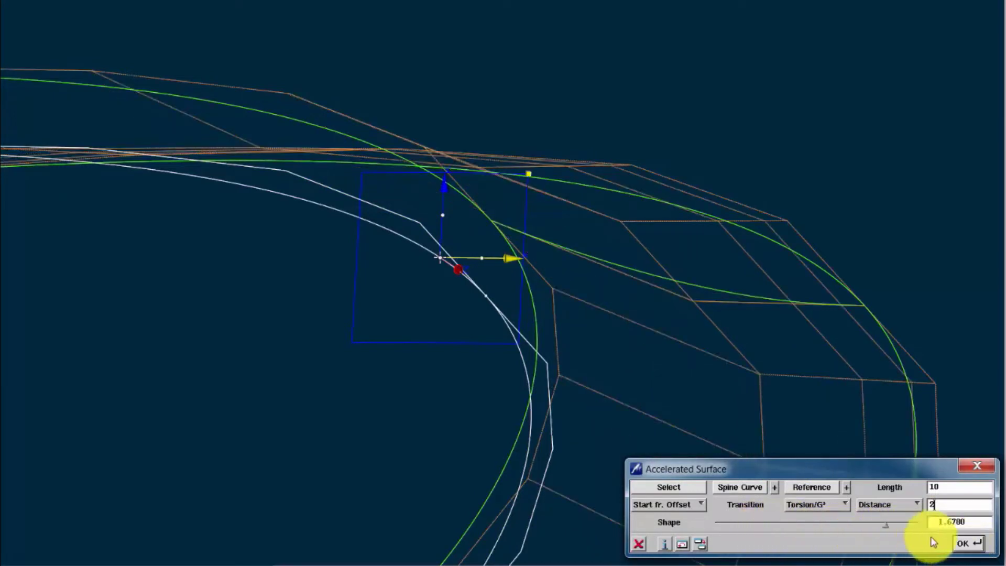
click(963, 545)
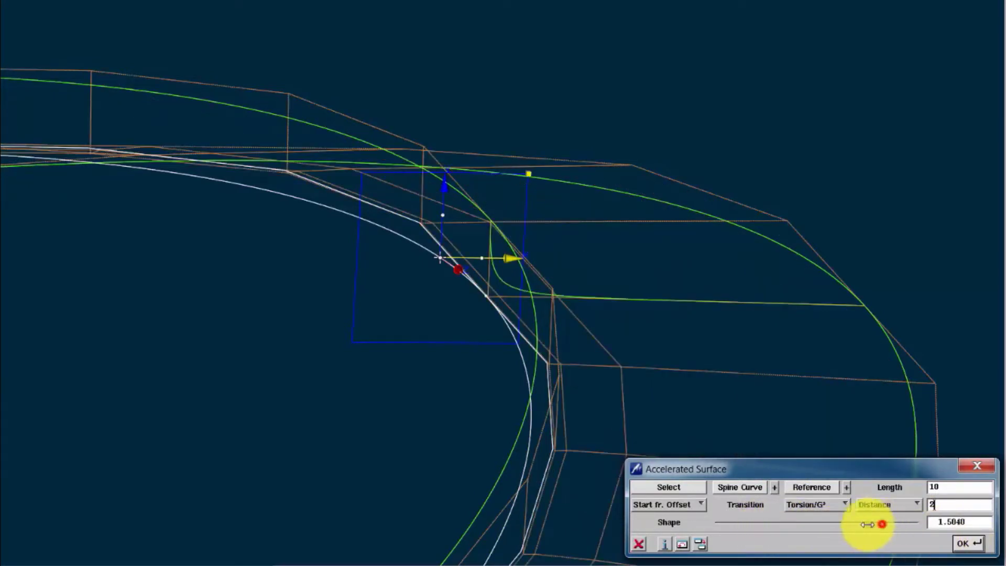
click(969, 545)
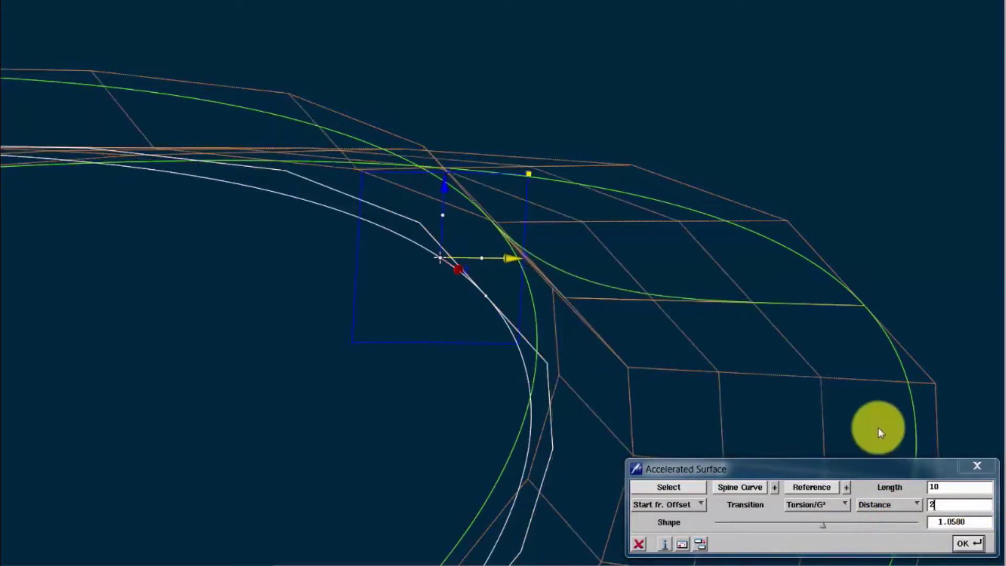
- Make the accelerated surface start from the spine instead of the offset and recalculate it around the whole curve
click(667, 505)
click(662, 514)
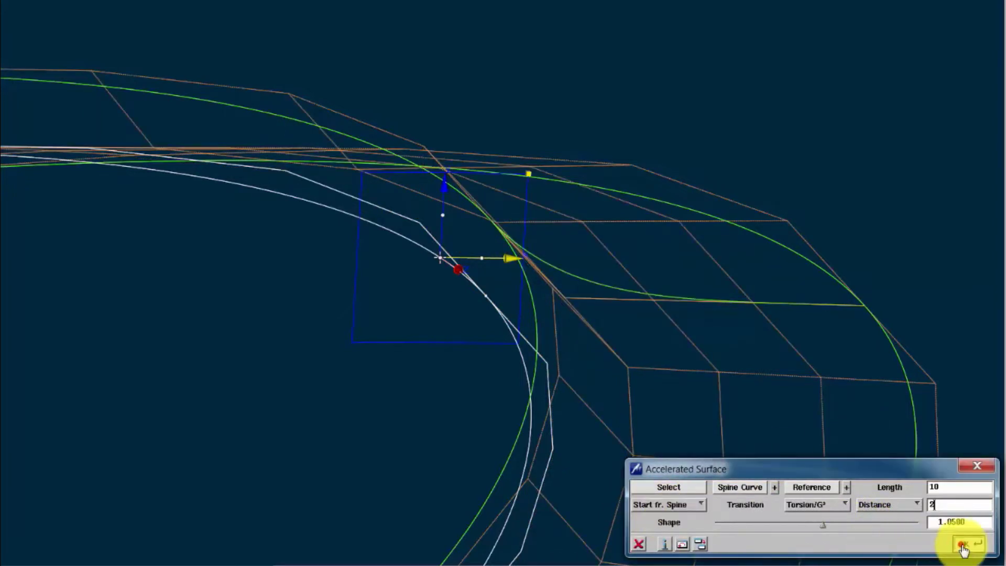
middle_drag(472, 309, 521, 348)
click(821, 314)
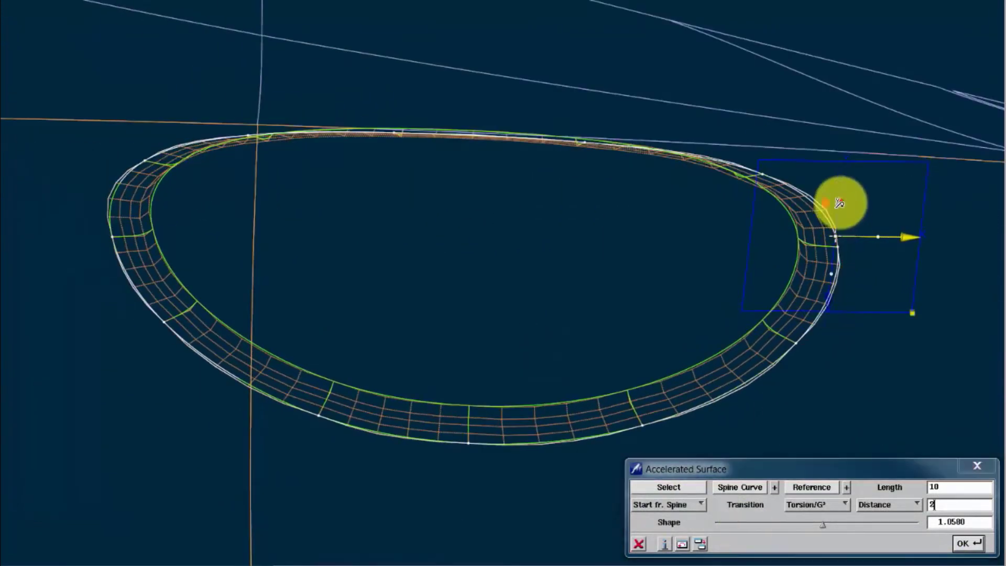
click(967, 545)
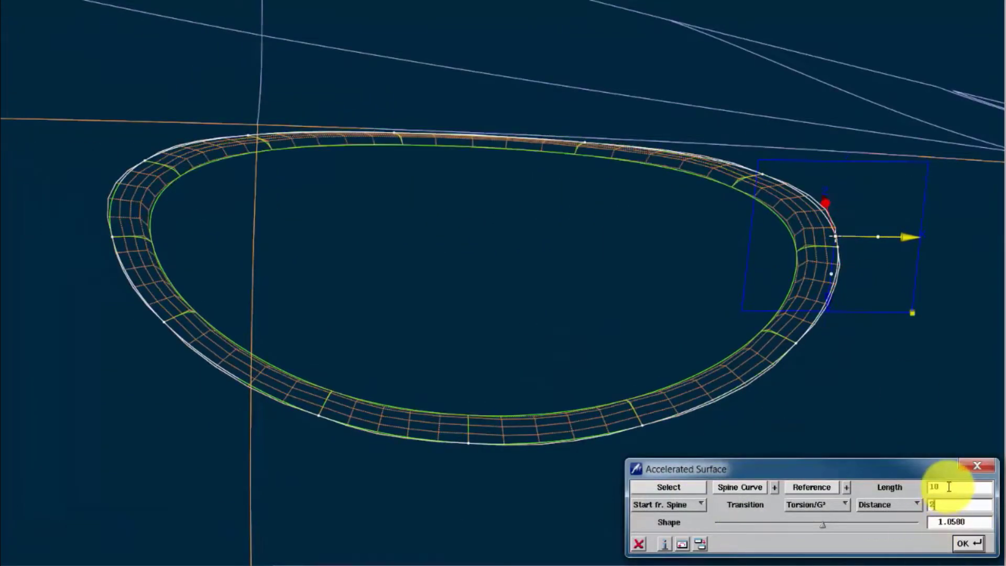
- Set the accelerated surface's length to 12, recalculate it and finish the command
click(968, 545)
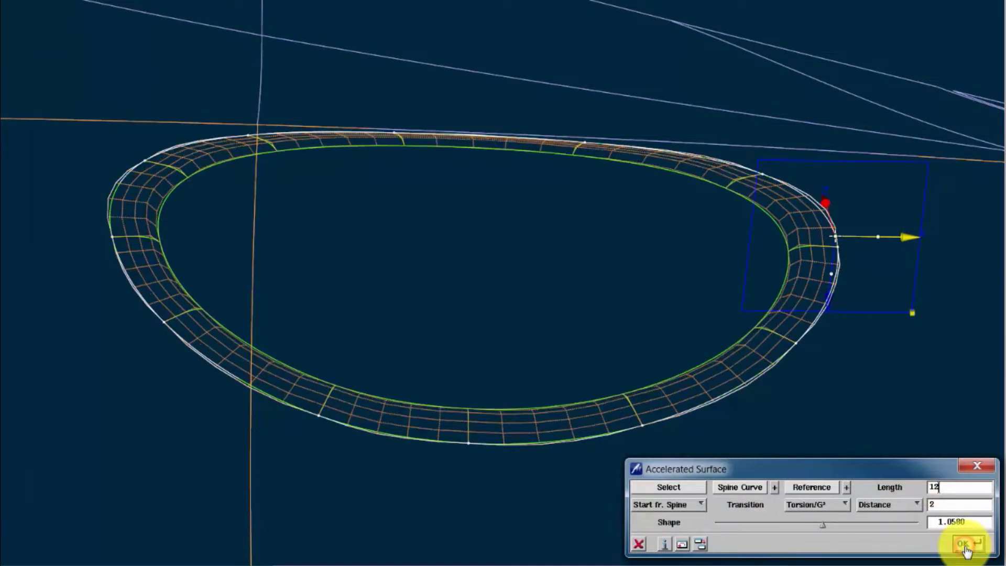
middle_drag(633, 259, 618, 320)
click(638, 544)
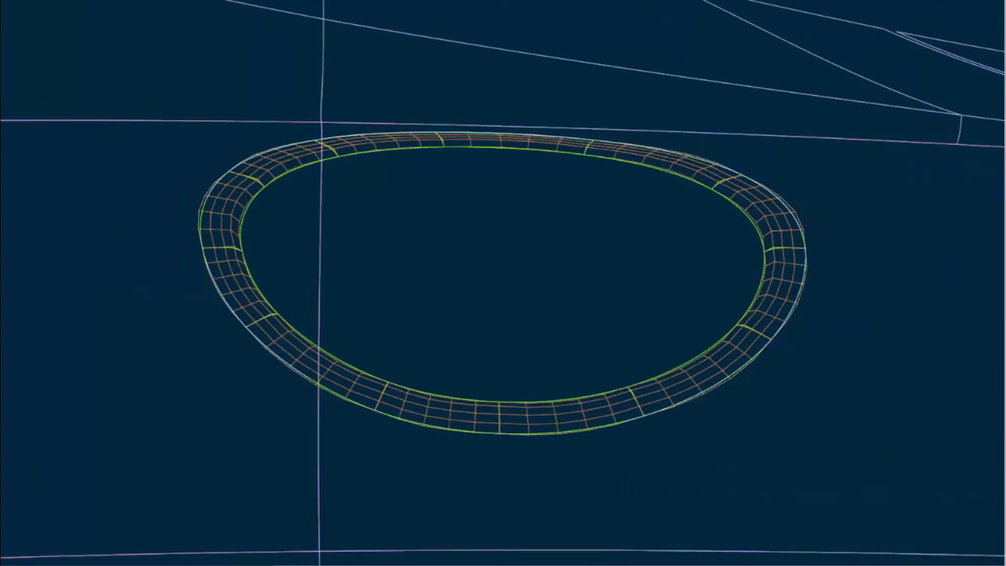
- Trim the body patches along the accelerated surface's outer edge, keeping the region outside the opening, and display them shaded
key(f)
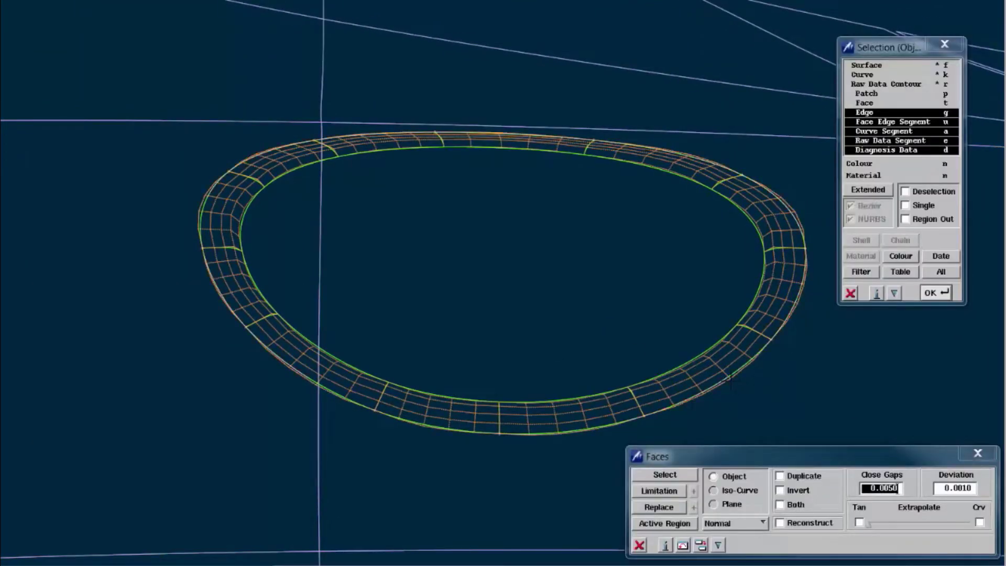
click(153, 349)
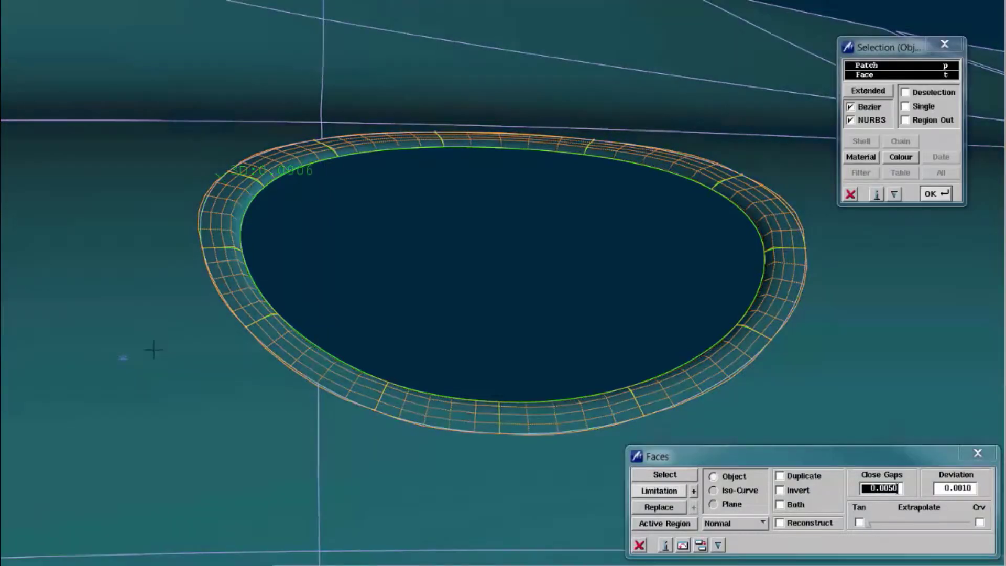
middle_drag(472, 220, 474, 246)
key(w)
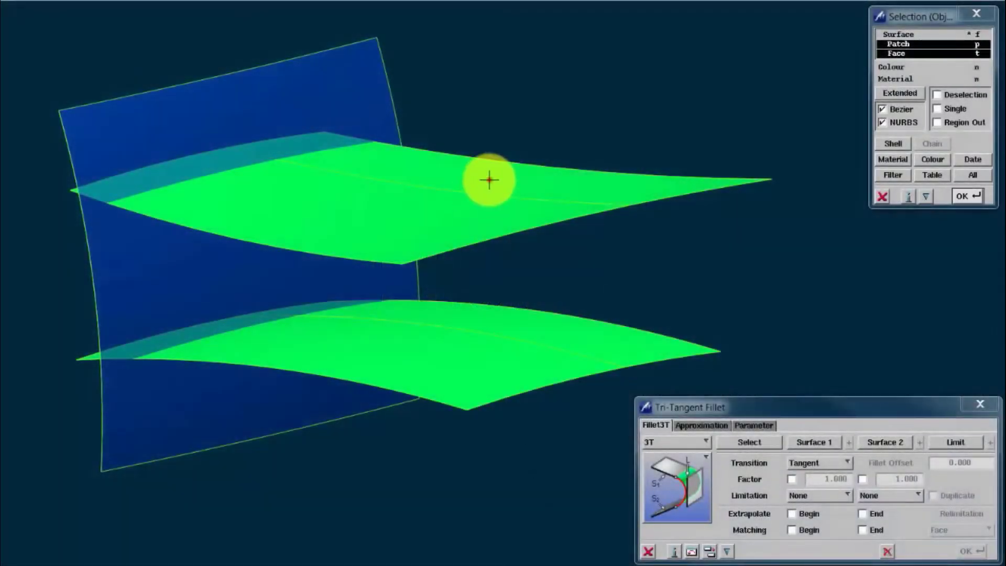
- Create a tri-tangent fillet between the upper and lower surfaces with the Tangent transition, using the upright surface as limit
click(490, 180)
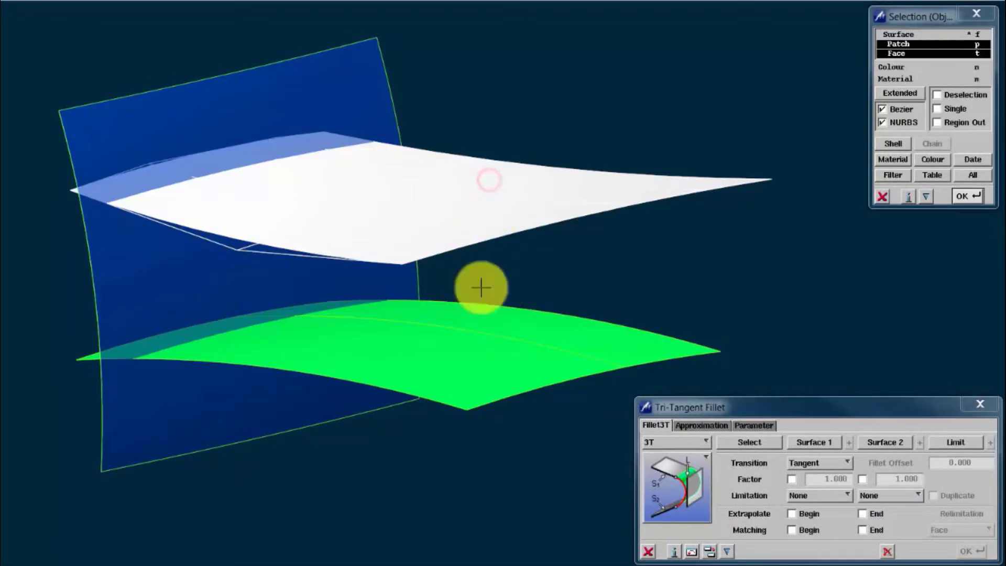
click(521, 334)
click(181, 284)
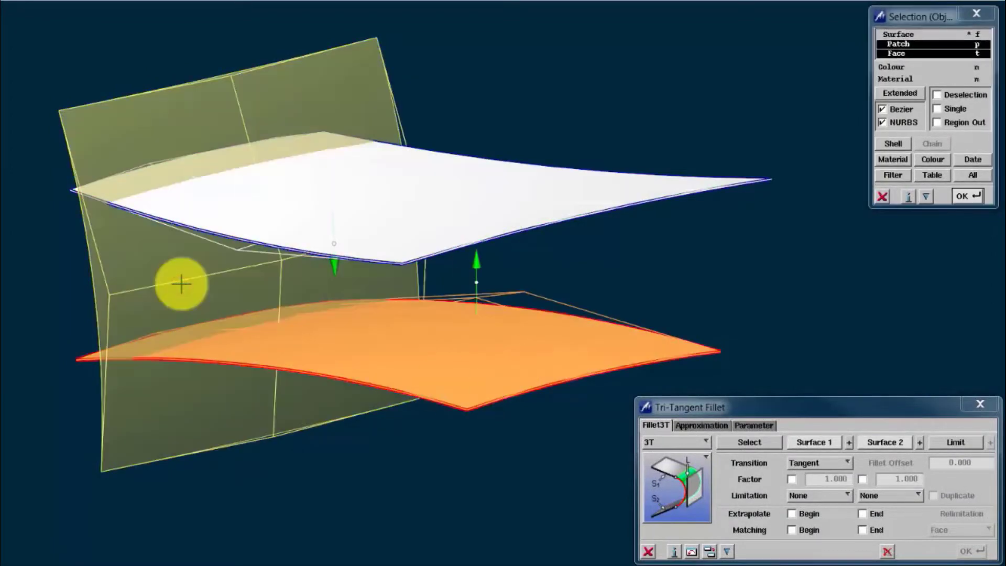
click(971, 553)
middle_drag(221, 316, 300, 232)
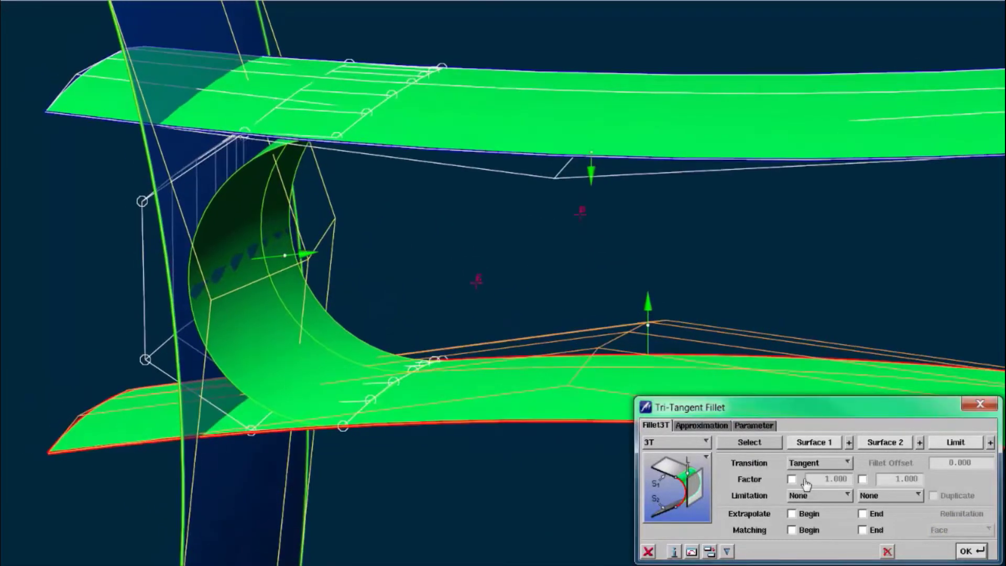
- Try the Curvature transition on the tri-tangent fillet and replace it with Torsion/G³
click(813, 463)
click(815, 477)
click(970, 552)
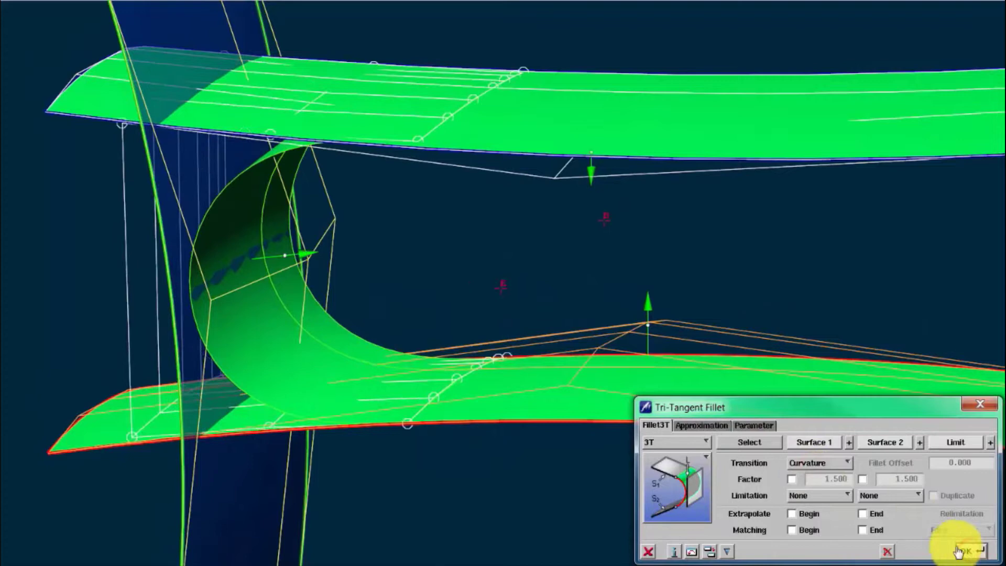
click(812, 464)
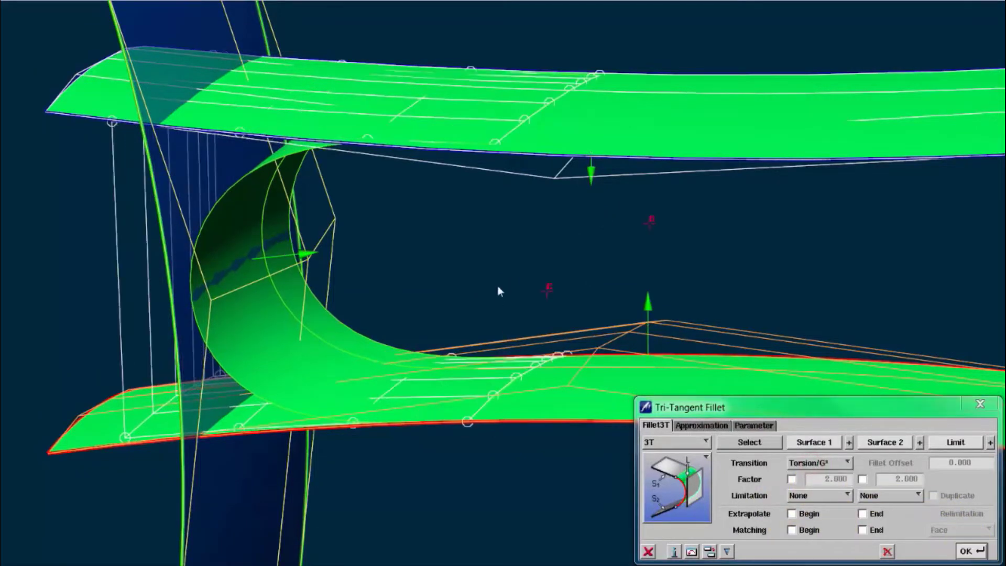
mouse_move(498, 285)
middle_down()
mouse_move(505, 257)
mouse_move(545, 276)
mouse_move(501, 281)
middle_up()
- Enable both transition factors of the tri-tangent fillet, try a factor of 1 and set both to 3
click(791, 480)
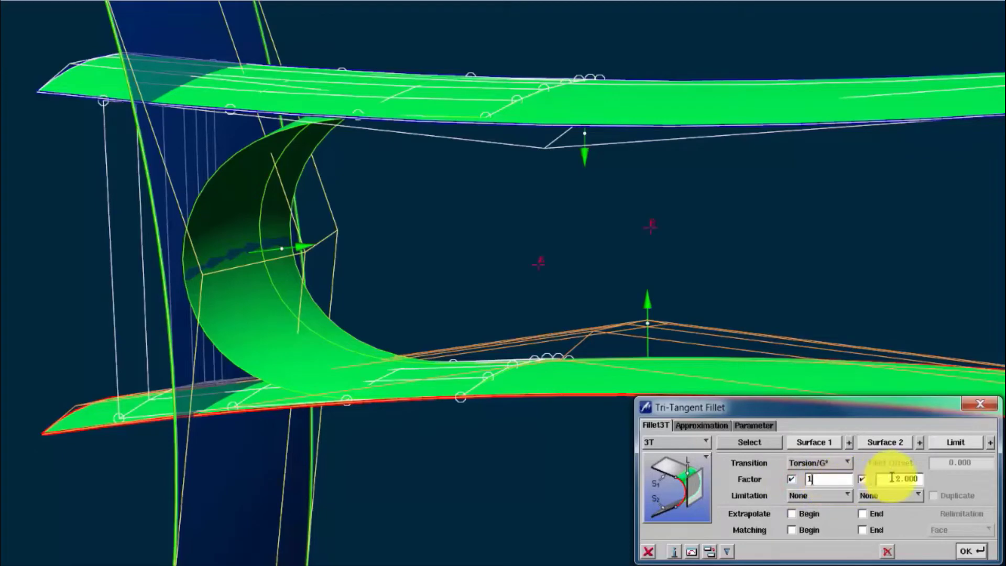
middle_drag(538, 296, 458, 269)
key(w)
drag(812, 481, 783, 479)
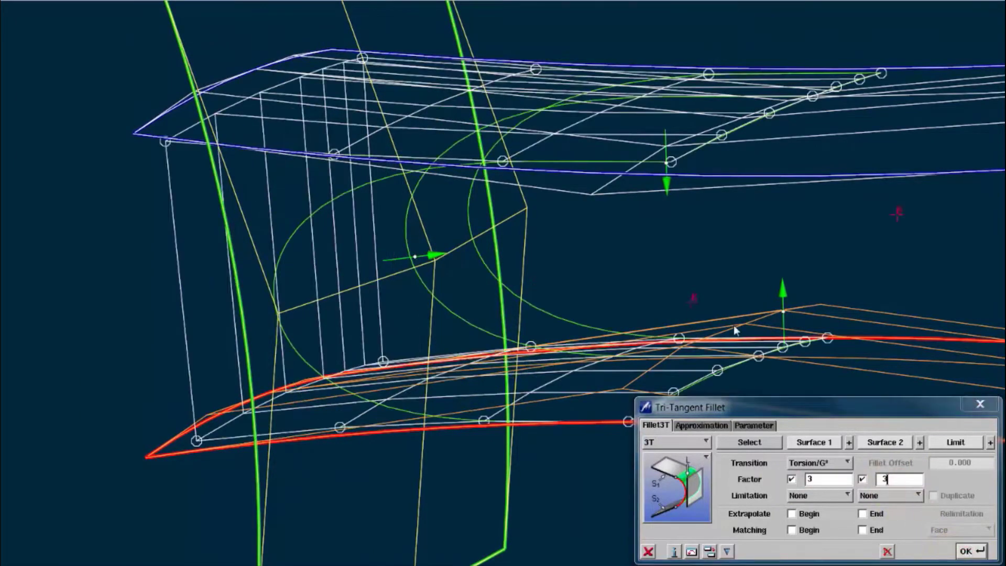
- Trim both surfaces to the fillet with Face limitation, and enable extrapolation and matching at its begin and end
mouse_move(453, 283)
middle_down()
mouse_move(554, 254)
mouse_move(489, 262)
mouse_move(512, 207)
mouse_move(545, 220)
middle_up()
click(820, 495)
click(817, 480)
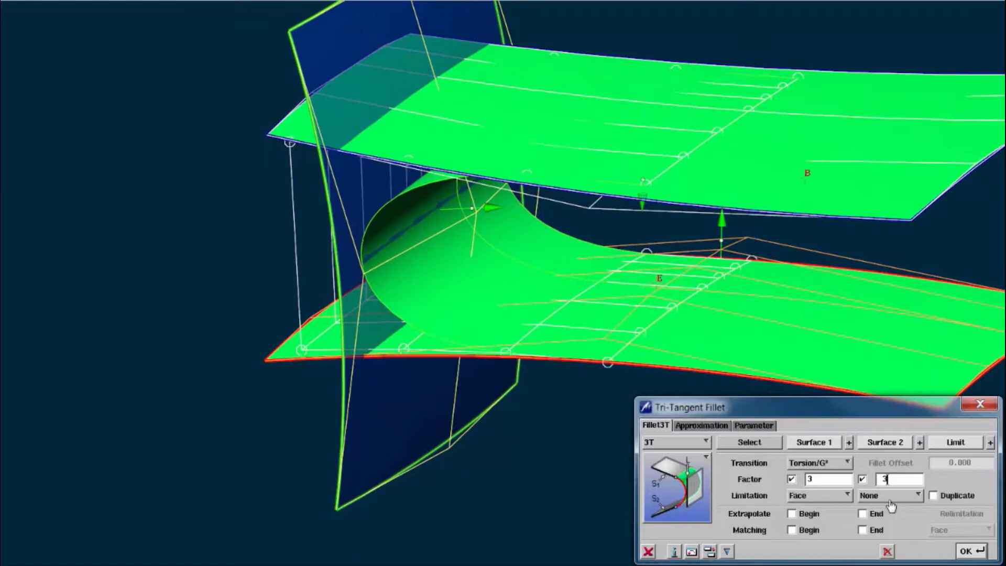
click(889, 496)
click(890, 480)
middle_drag(619, 225, 830, 187)
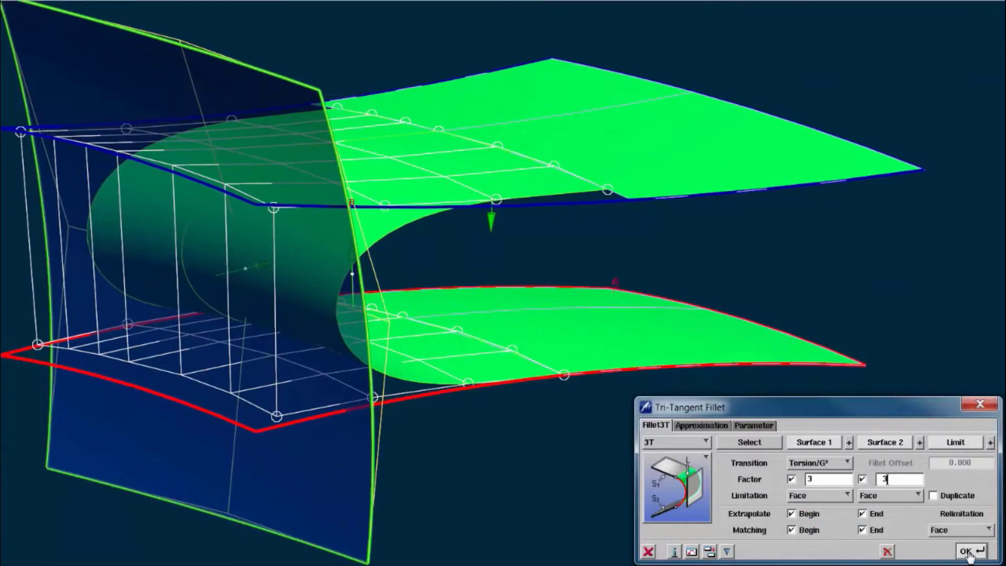
middle_drag(626, 174, 545, 232)
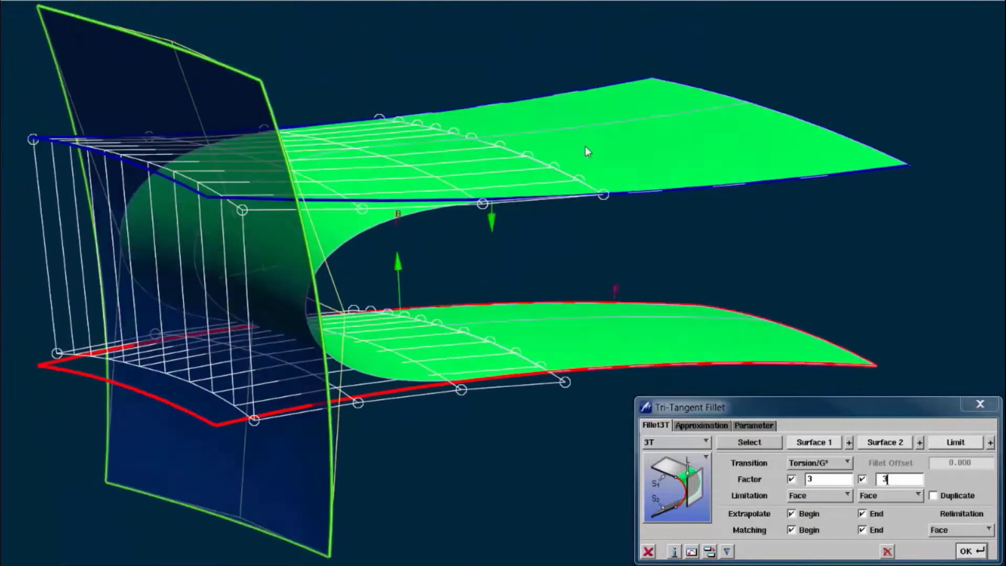
middle_drag(585, 147, 366, 217)
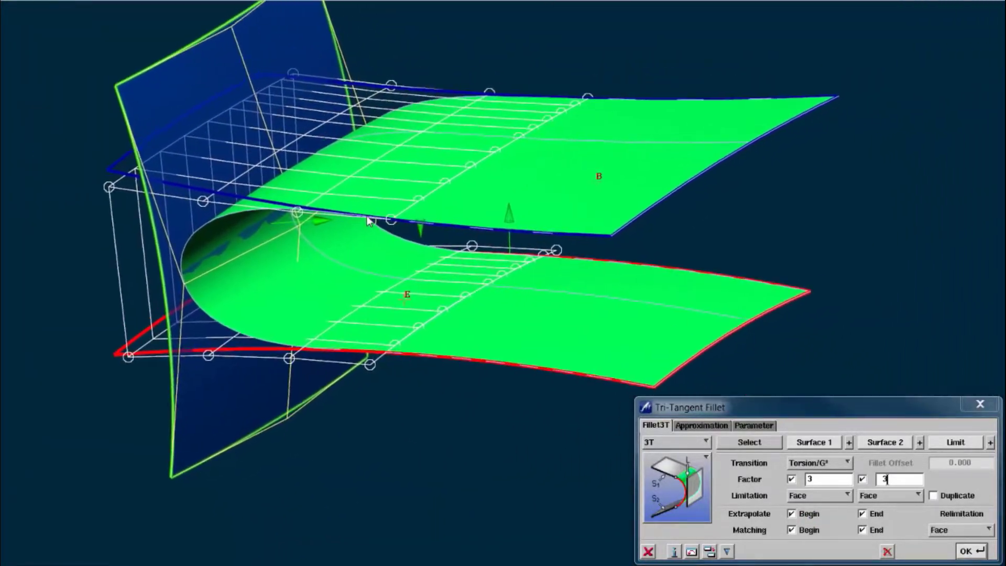
- Change the fillet type to 3T + Offset with a fillet offset of 10 and recalculate it
click(676, 442)
click(679, 460)
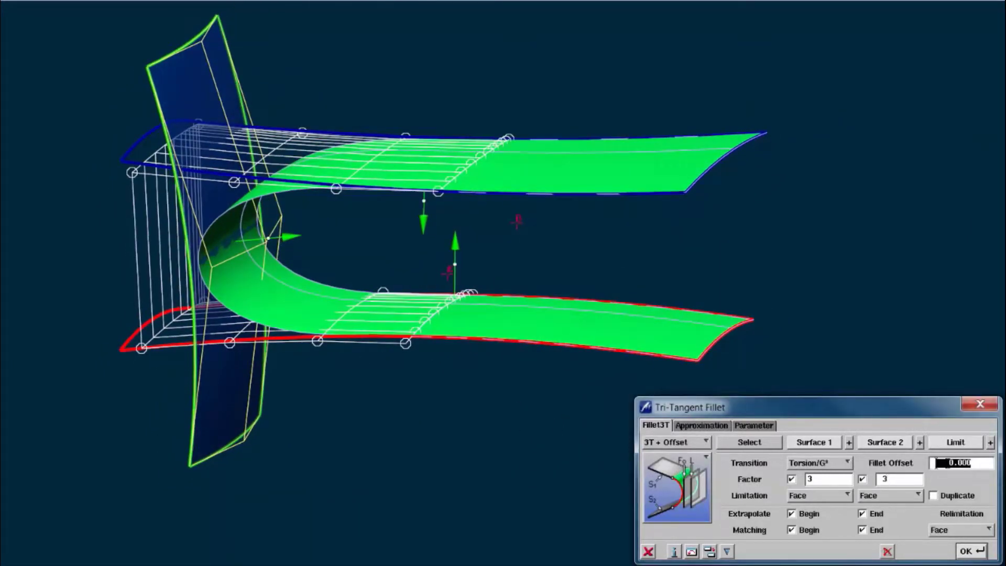
click(953, 465)
text(10)
click(972, 551)
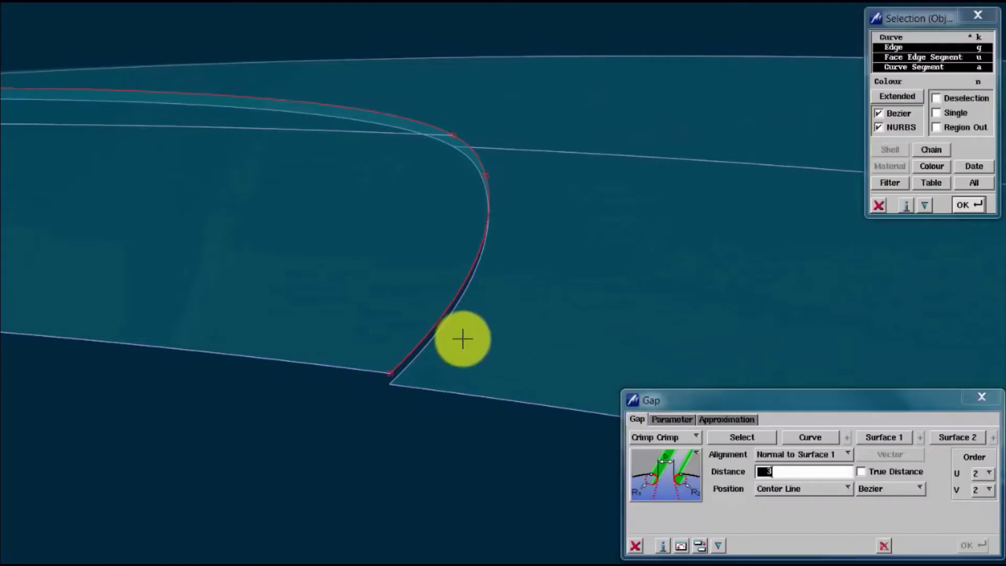
- Create a Crimp Crimp gap along the panel's curved edge, with the adjoining patches as Surface 1
middle_click(435, 316)
click(188, 124)
click(667, 145)
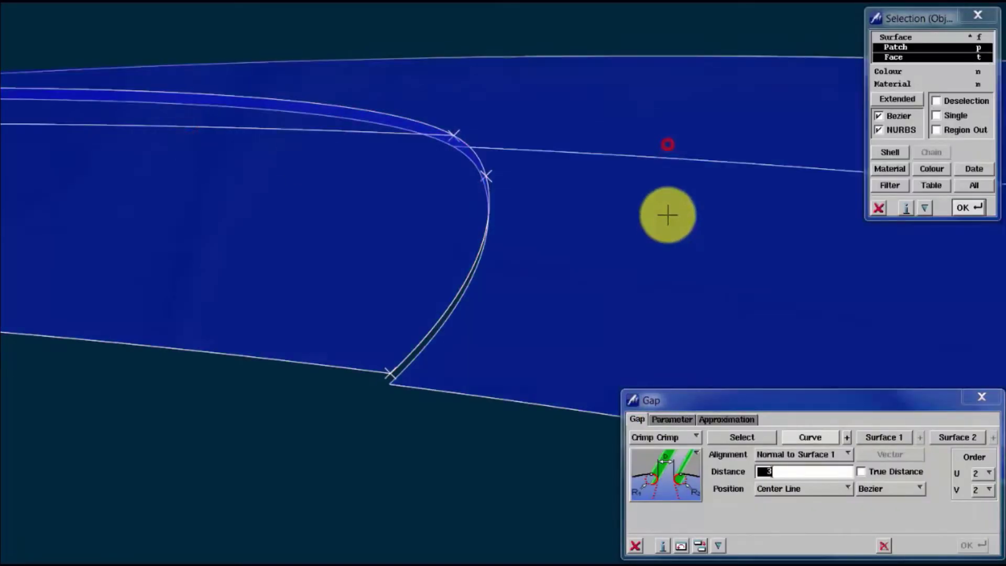
middle_click(666, 222)
click(968, 547)
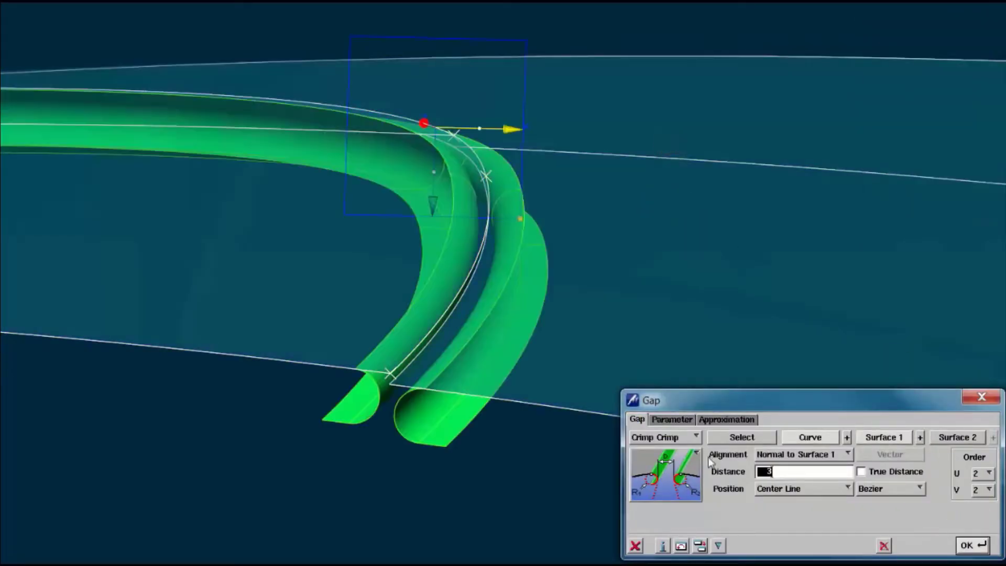
- Set the gap distance to 5 and recalculate the crimp surfaces
scroll(495, 425, up, 5)
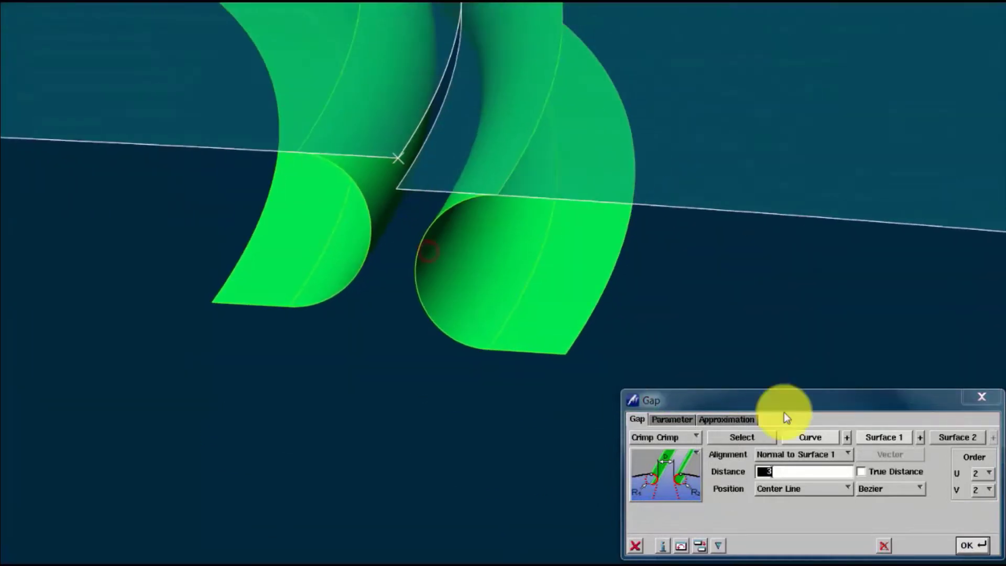
click(772, 473)
text(5)
click(970, 549)
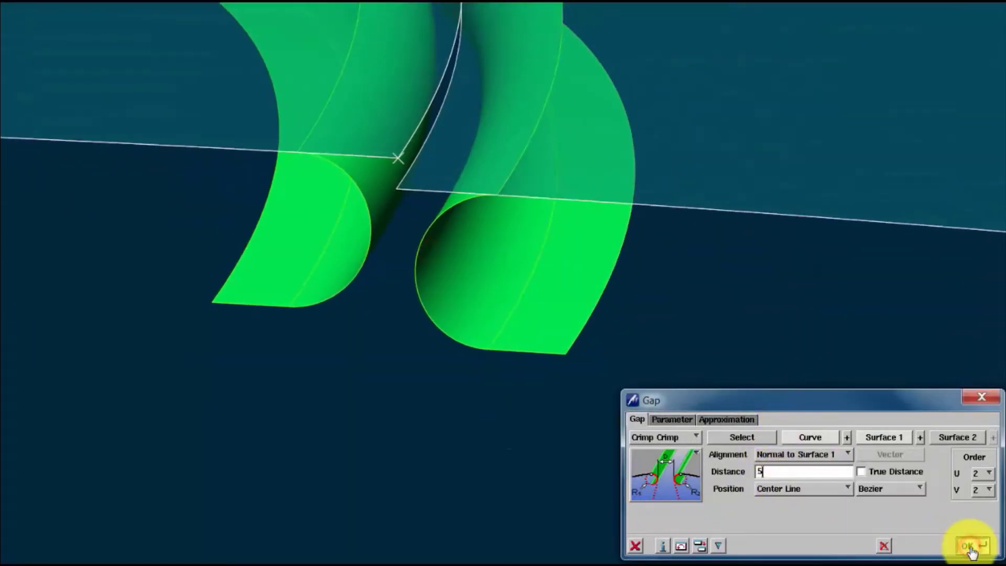
- Try gap distances of 0 and -2 using the Side 1 position
click(777, 471)
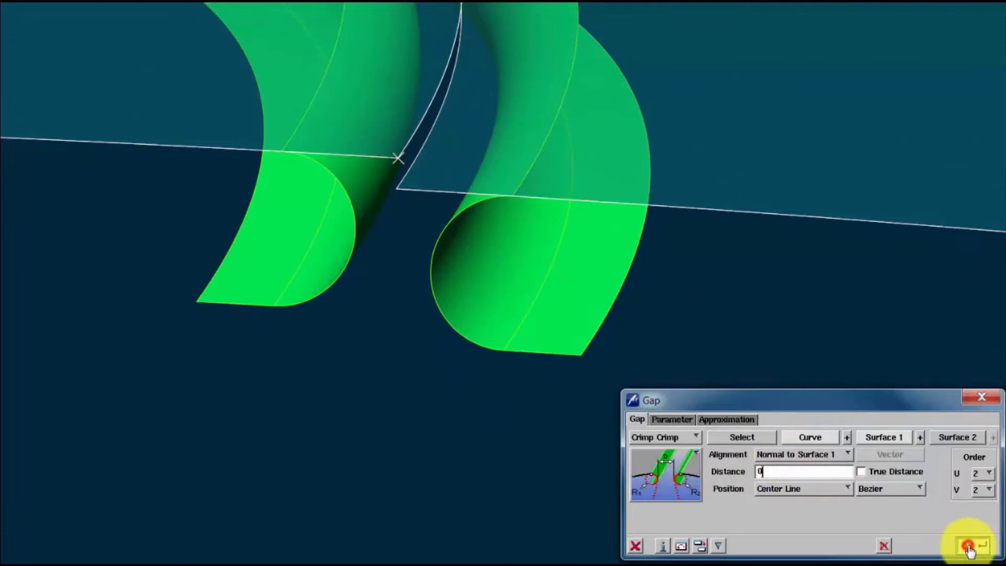
click(969, 548)
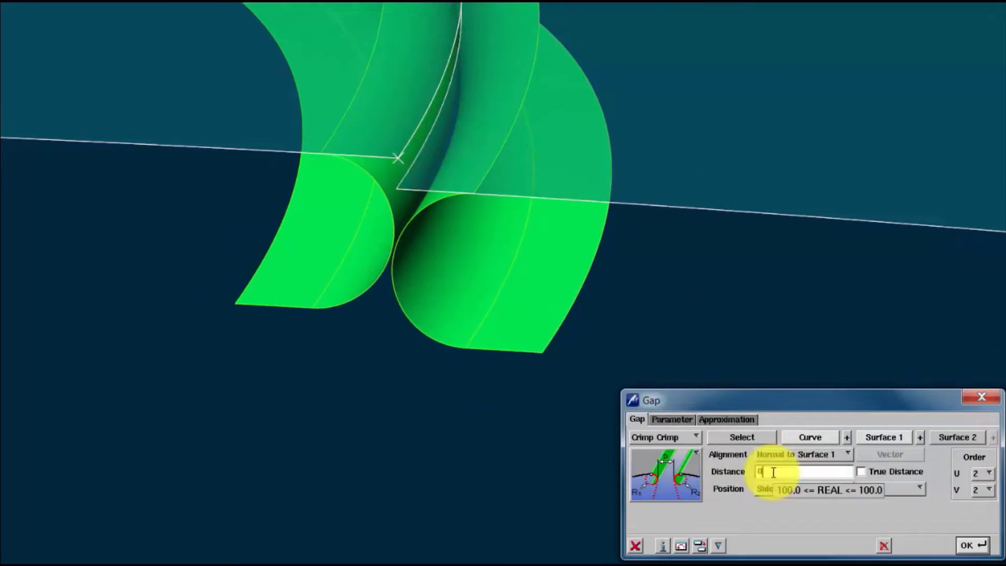
double_click(773, 472)
text(-2)
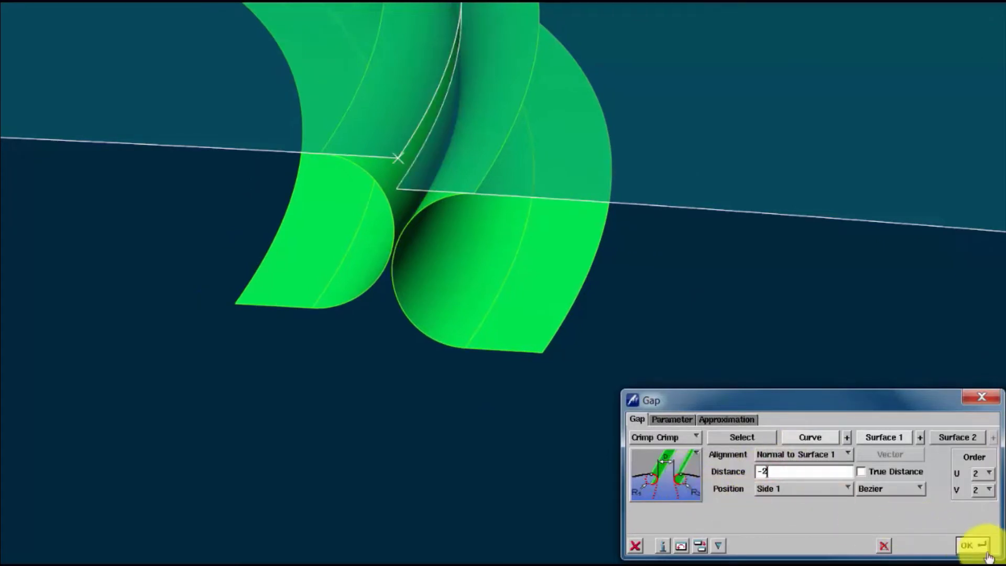
click(973, 547)
- Return the gap position to Center Line, set the distance to 5 and recalculate the crimp surfaces
click(815, 488)
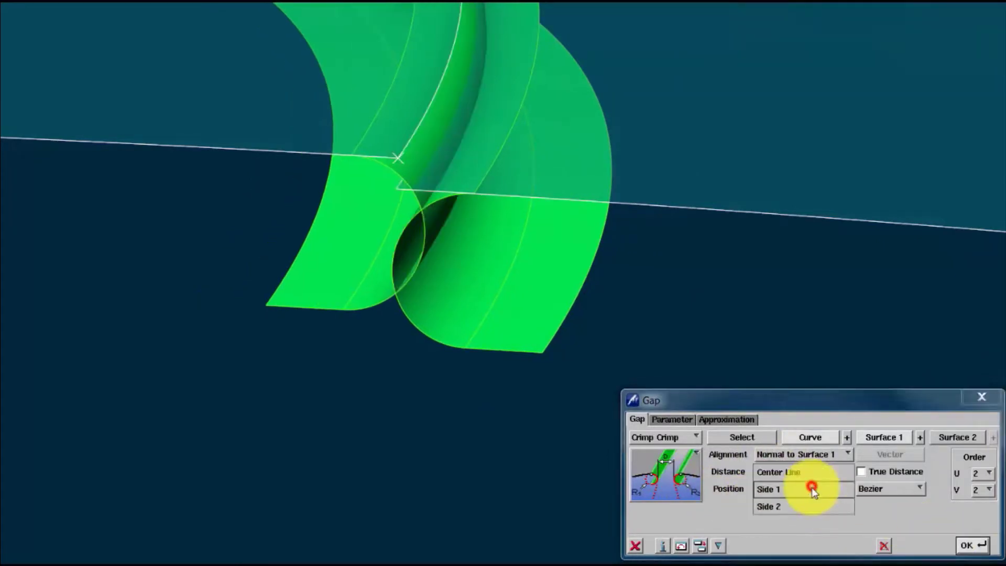
click(781, 470)
click(966, 546)
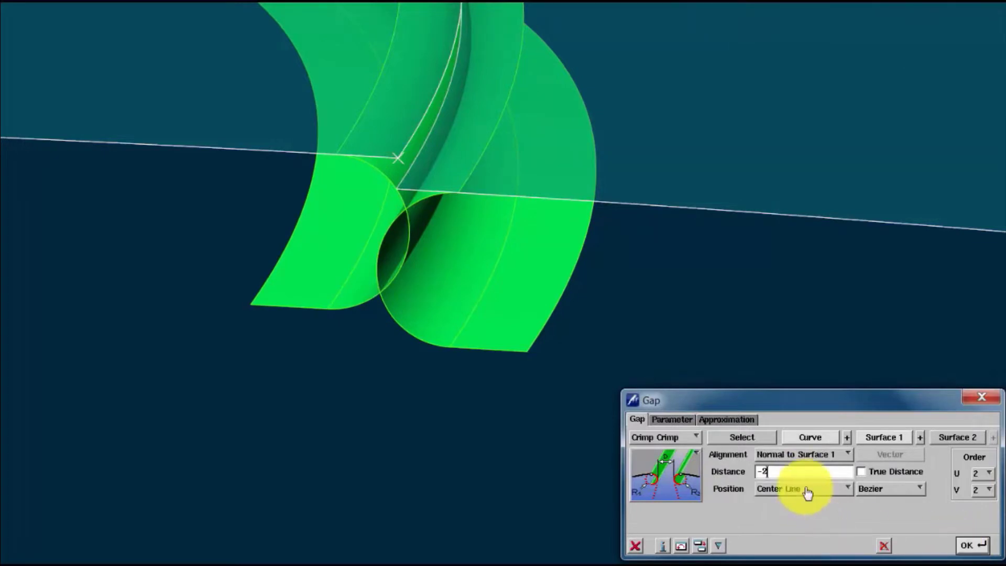
double_click(789, 471)
text(5)
click(967, 546)
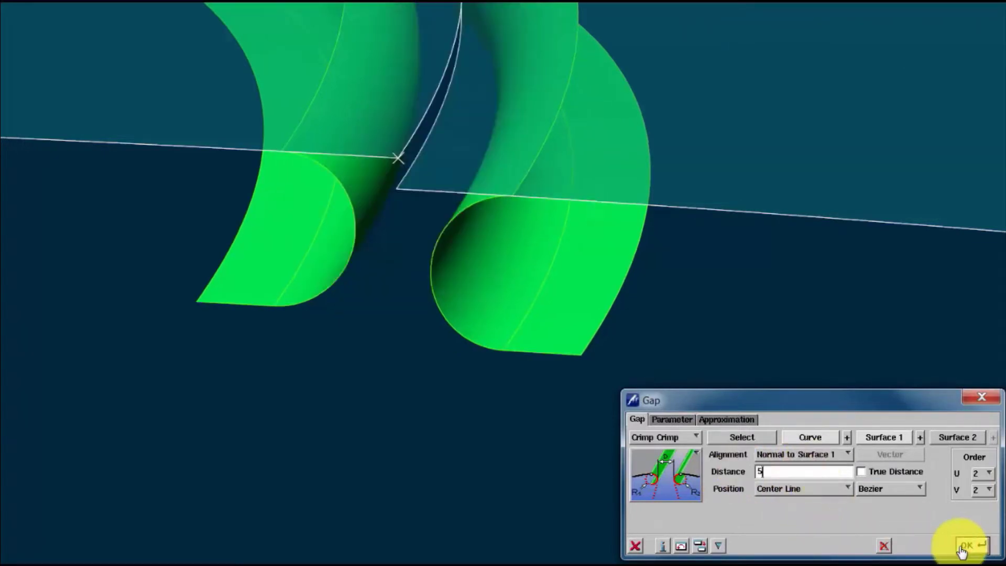
- Set the flange length to 10 on both sides of the crimp gap and recalculate it
click(671, 420)
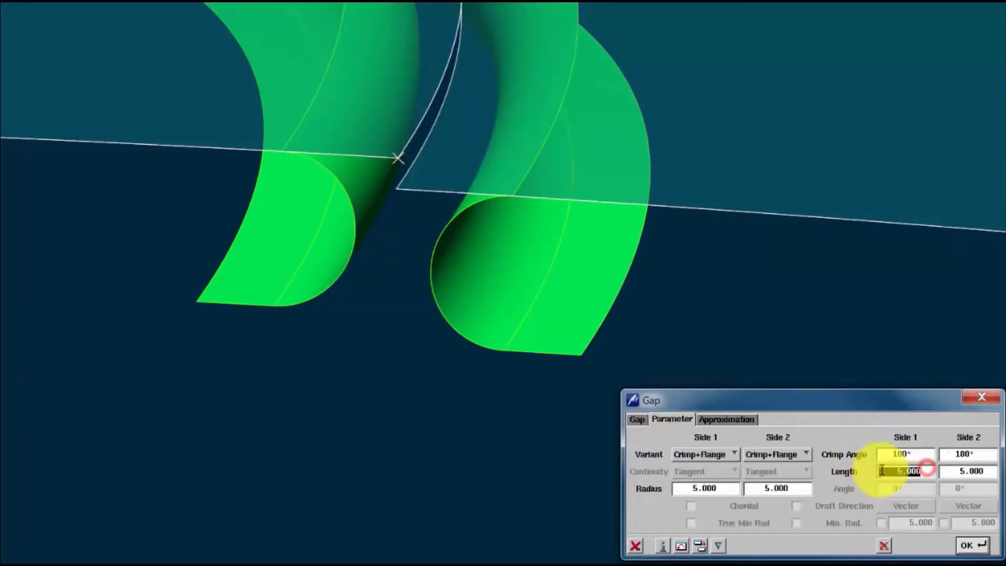
click(949, 472)
text(10)
click(966, 547)
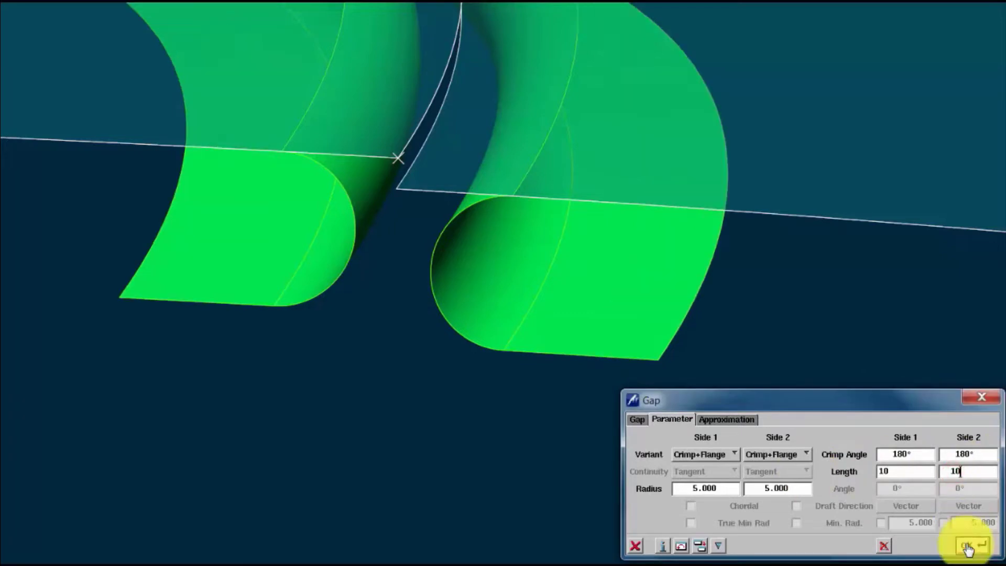
- Change the gap type to Flange Bottom and recalculate the surfaces
click(636, 419)
click(667, 480)
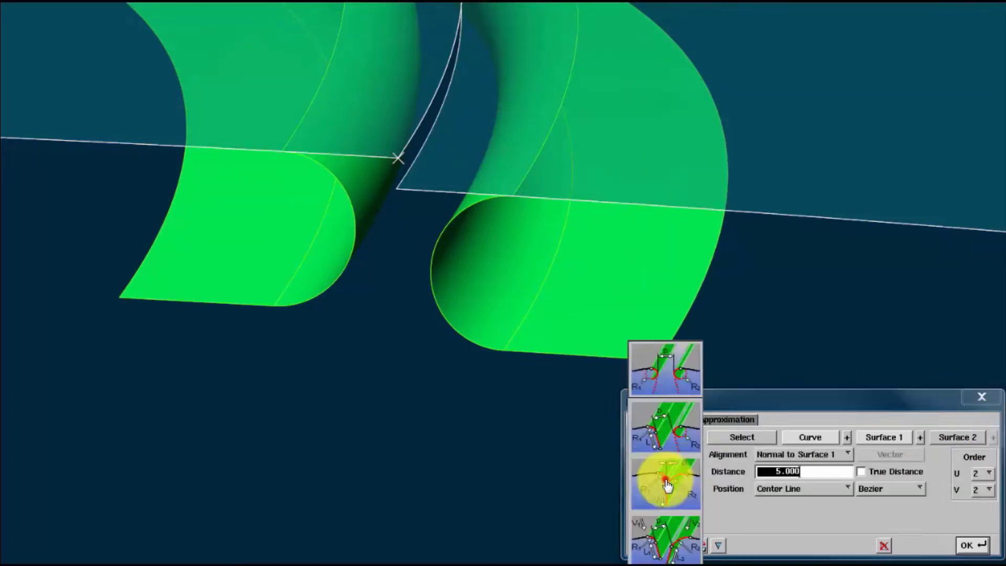
click(666, 537)
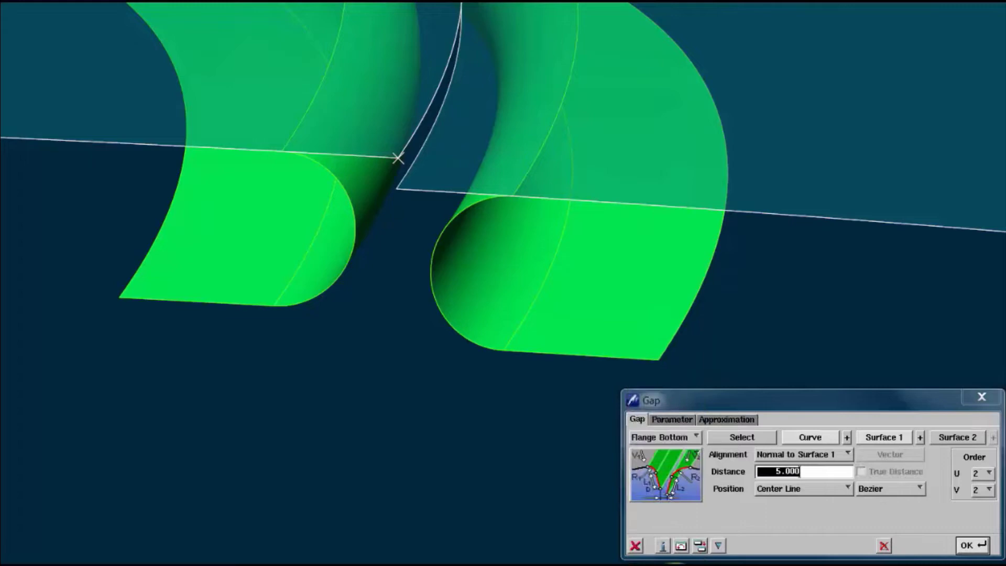
click(973, 547)
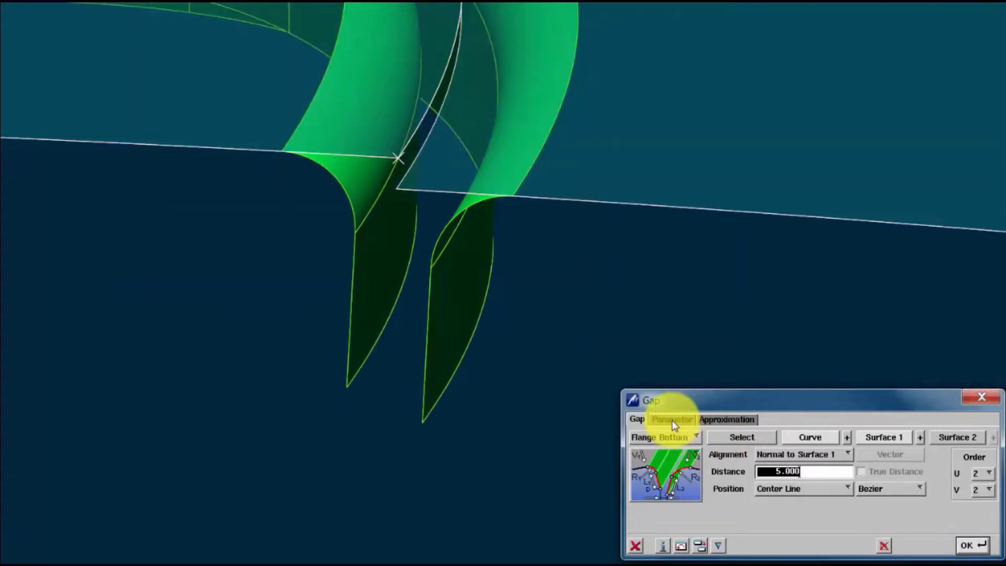
- Set the gap continuity to Curvature for both Side 1 and Side 2 and recalculate
click(673, 419)
click(694, 473)
click(697, 488)
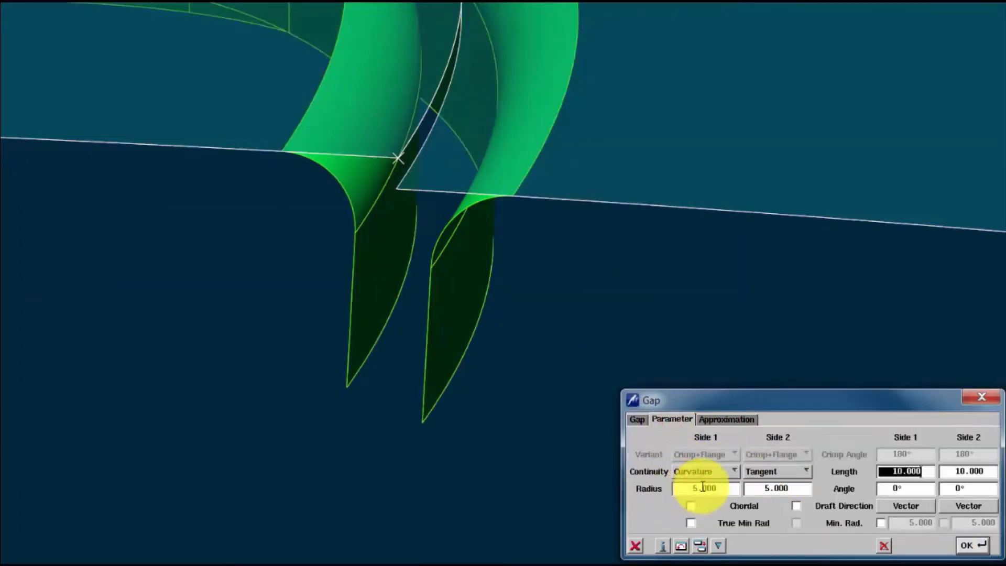
click(759, 473)
click(765, 489)
click(971, 545)
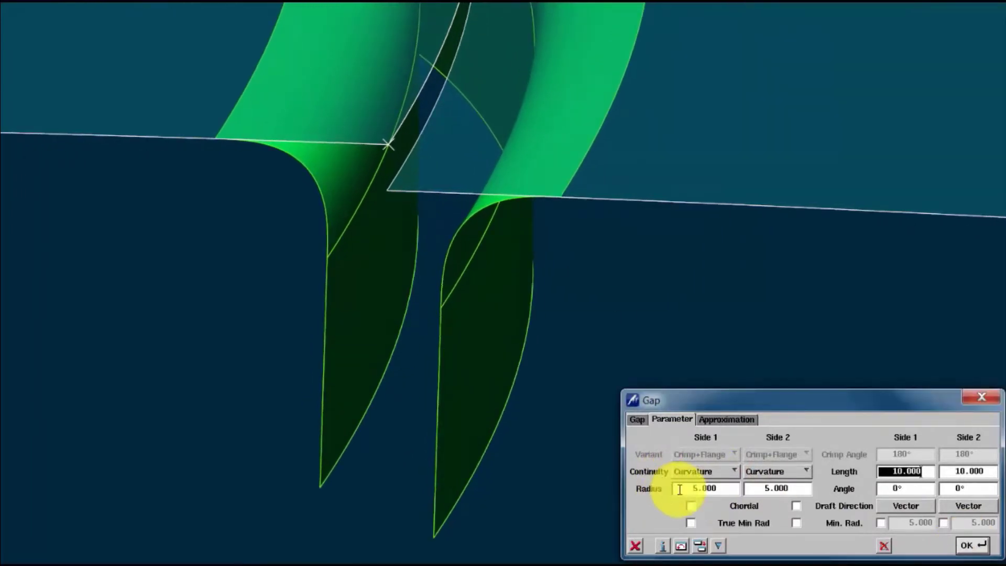
- Set the gap radius to 3 for Side 1 and 6 for Side 2 and recalculate
click(696, 488)
text(3)
click(782, 489)
text(6)
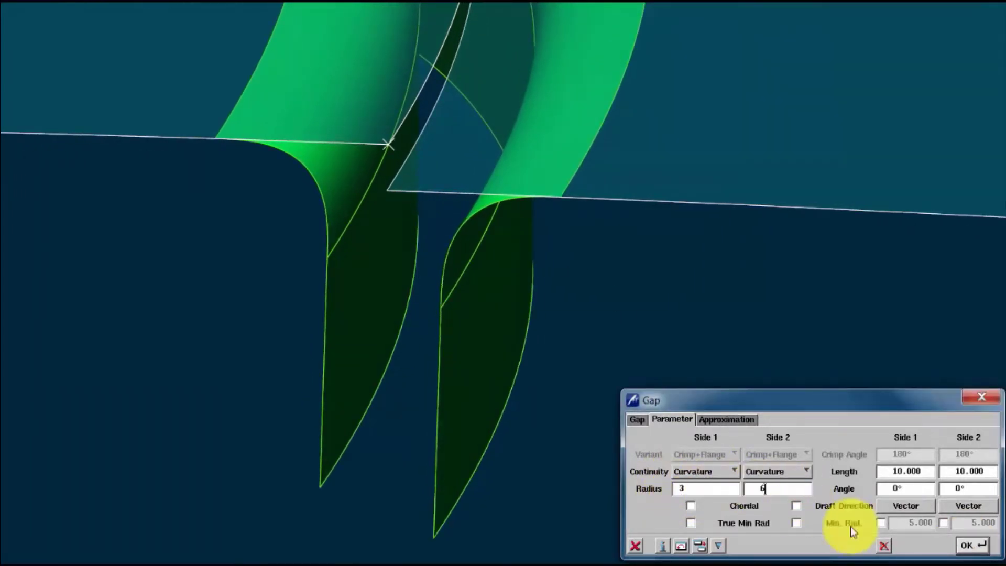
click(972, 547)
- Use a chordal radius on Side 1 and a true minimum radius of 3.2 on Side 2, recalculating the gap
click(691, 506)
click(796, 506)
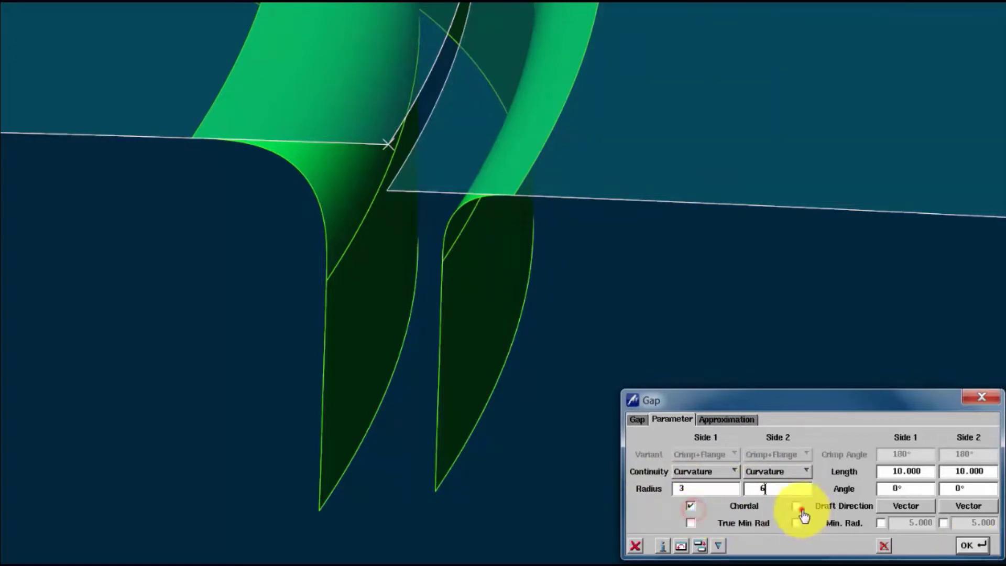
click(972, 545)
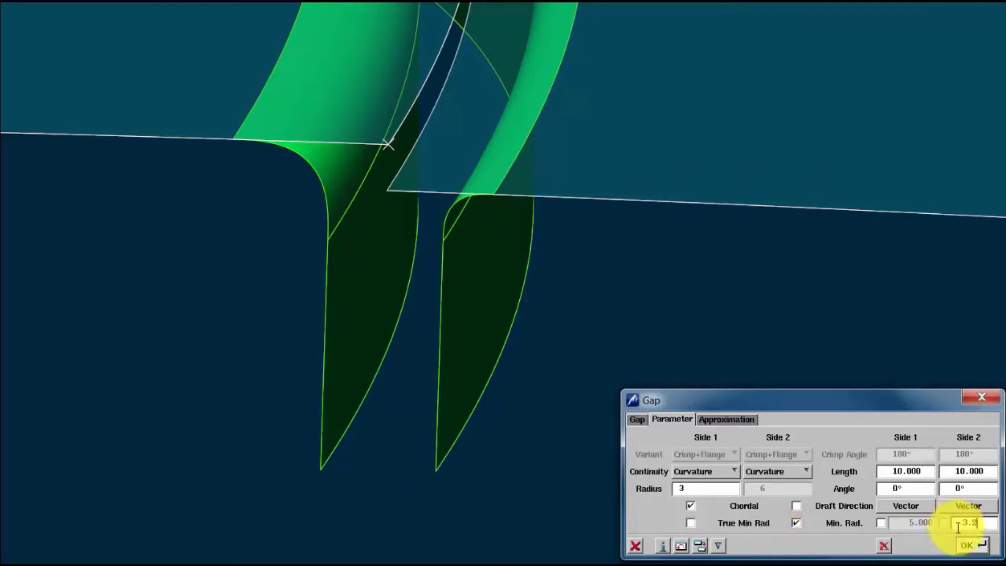
click(964, 546)
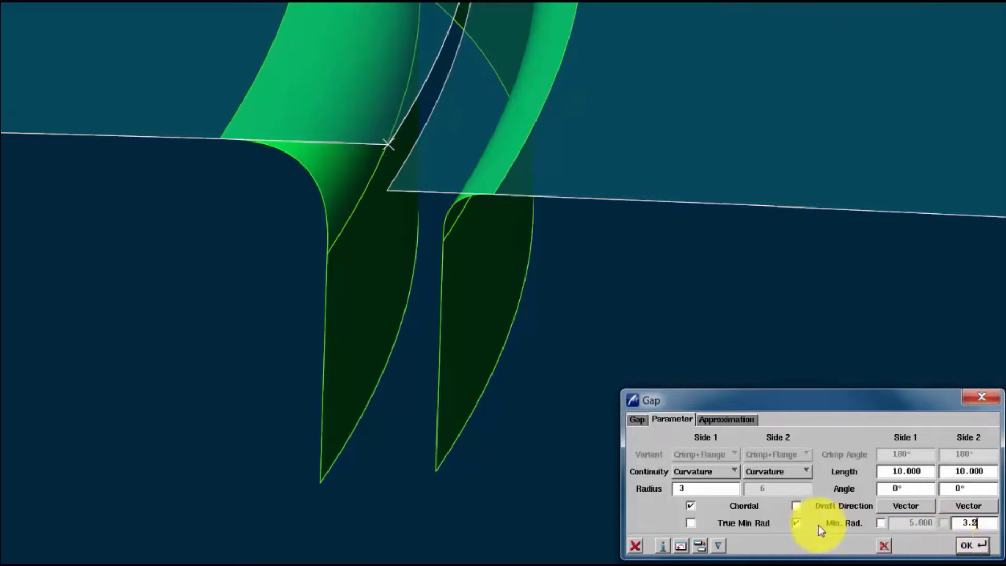
- Set the flange angle to 5° on both sides of the gap and recalculate
click(897, 488)
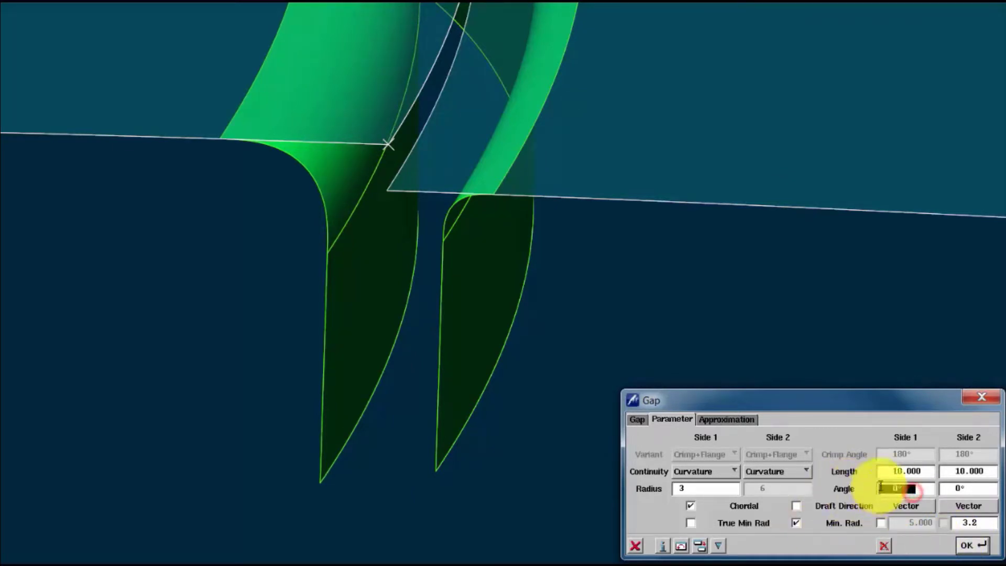
text(5)
click(962, 489)
click(967, 546)
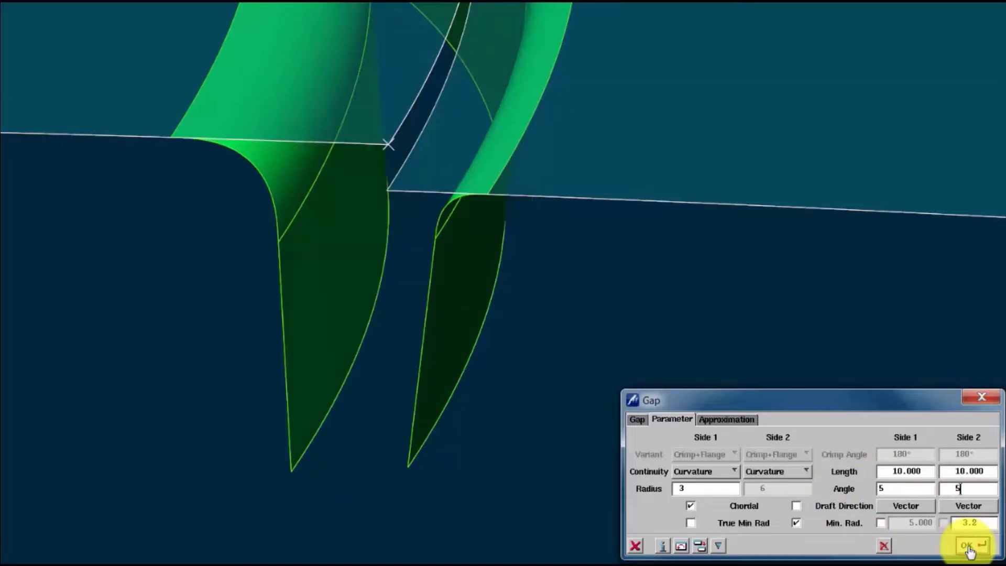
- Set the gap distance to 1 and recalculate the flange surfaces
click(637, 420)
text(1)
click(972, 546)
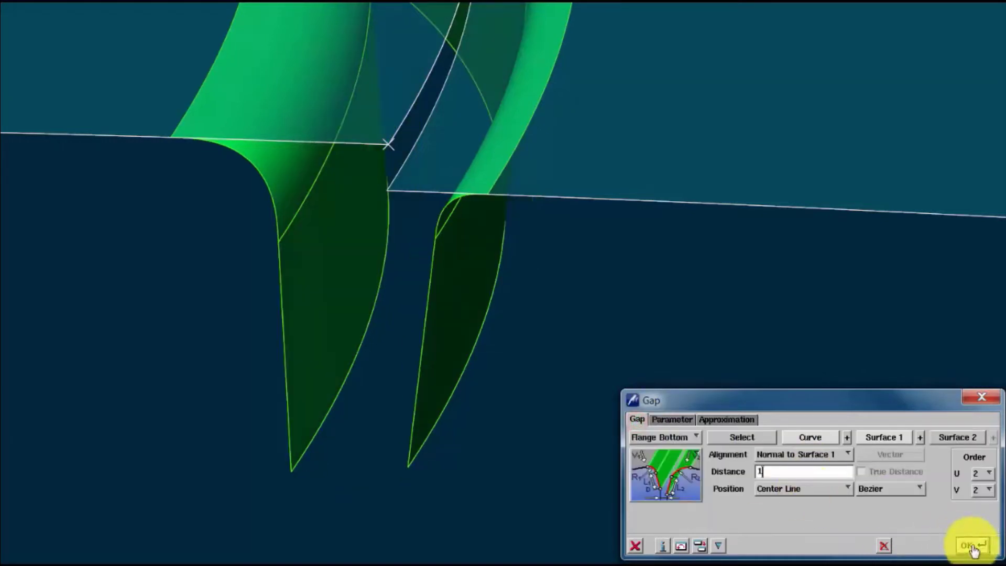
- Define the Side 1 draft direction with a selected vector and recalculate the gap
click(667, 421)
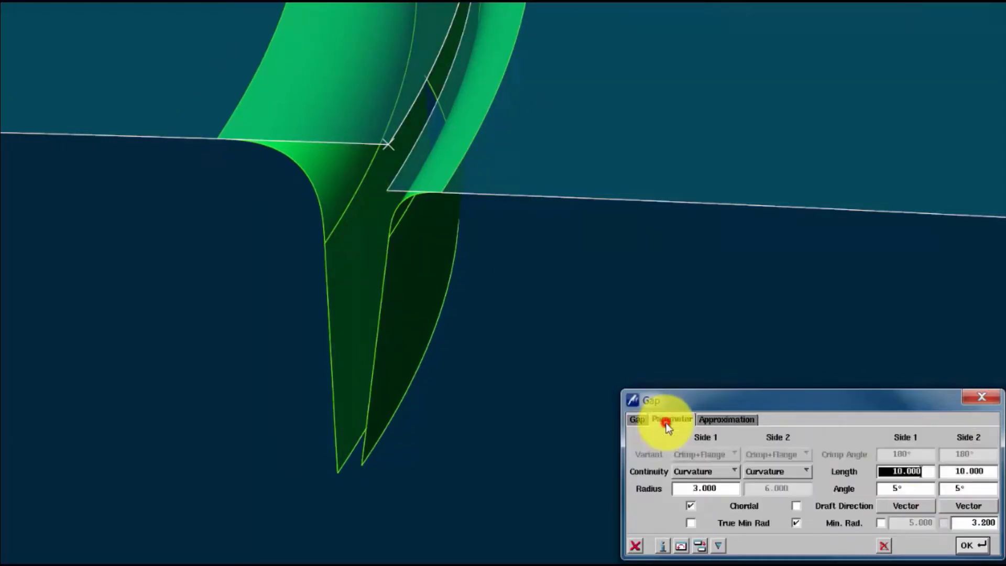
click(908, 508)
click(373, 263)
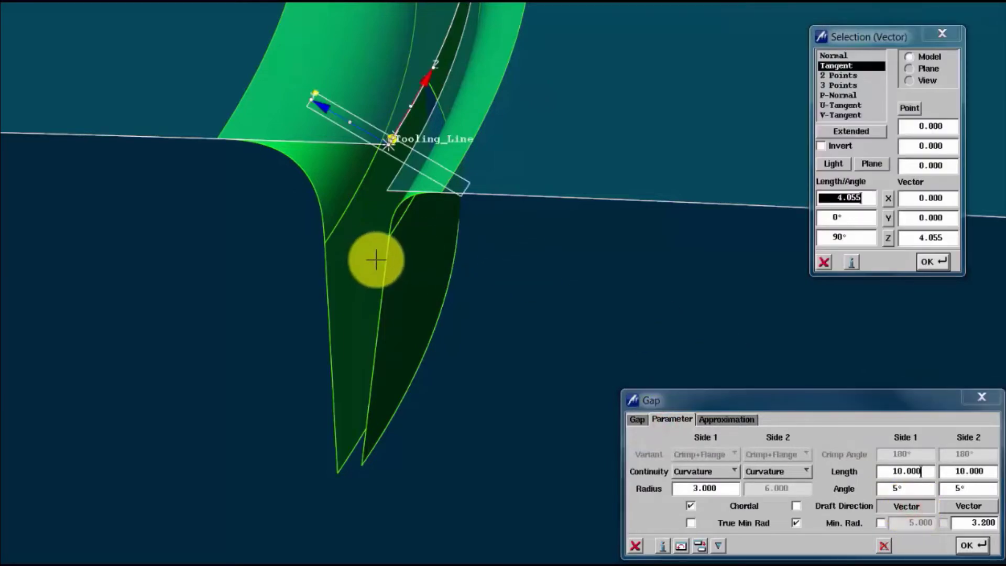
click(932, 258)
click(967, 546)
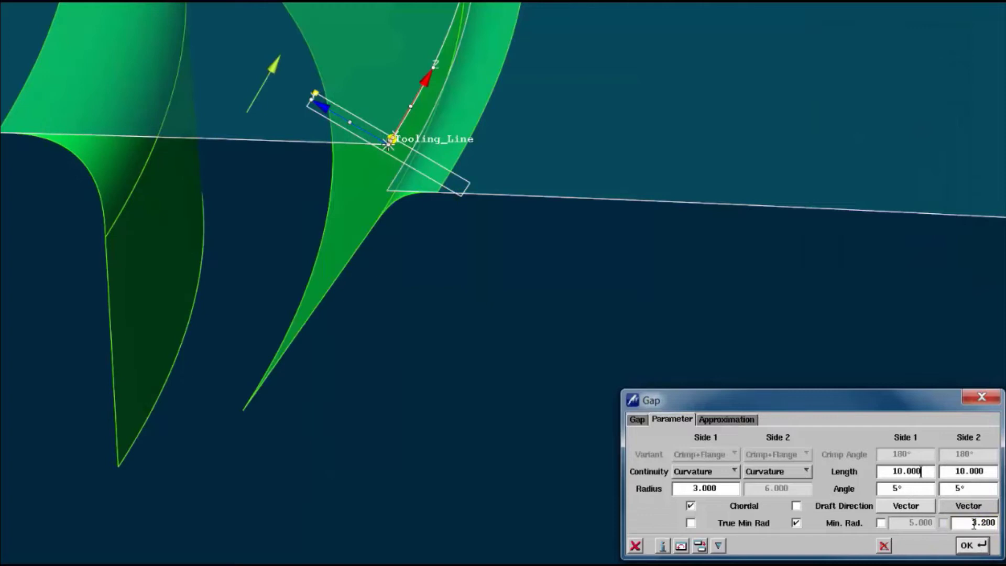
- Try a plane-based draft direction vector for Side 2 and recalculate the gap
click(968, 506)
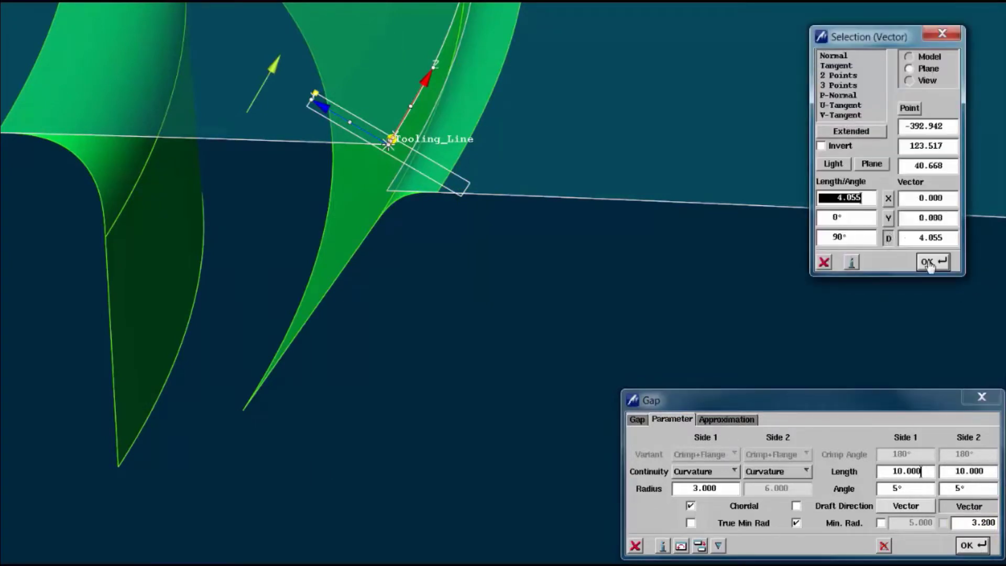
click(928, 262)
click(973, 546)
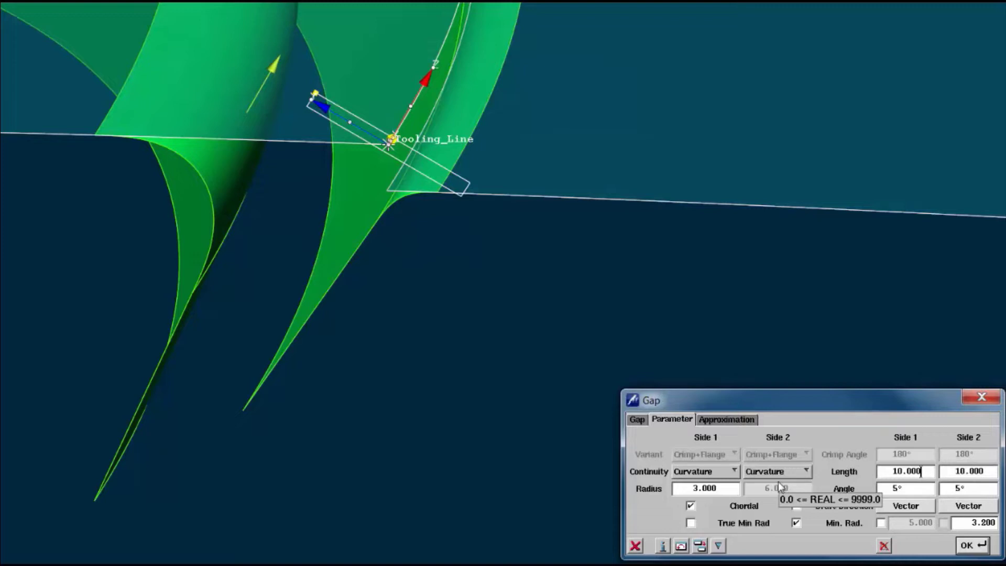
- Redefine the Side 2 draft direction with a Normal vector and recalculate the flange surfaces
click(968, 507)
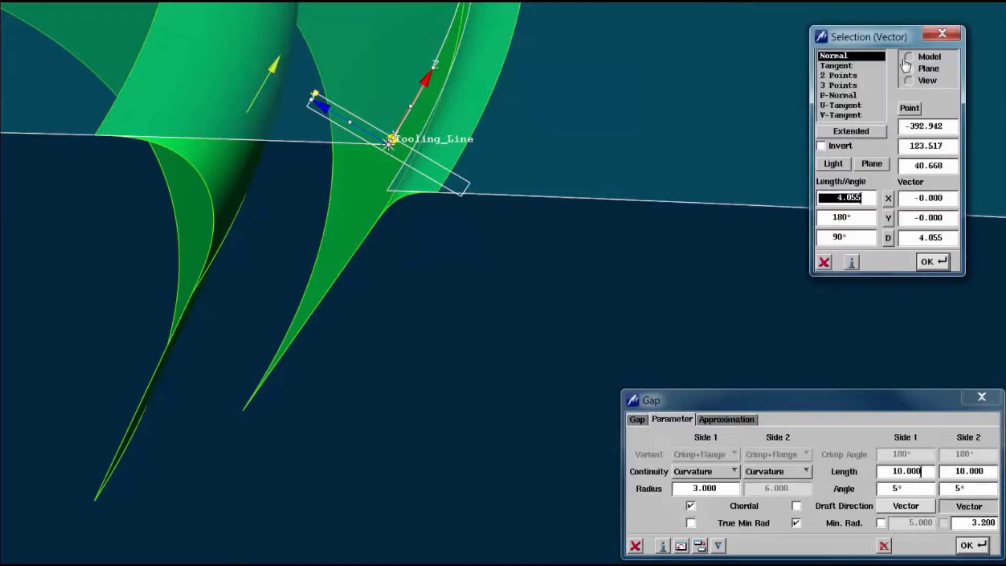
click(933, 262)
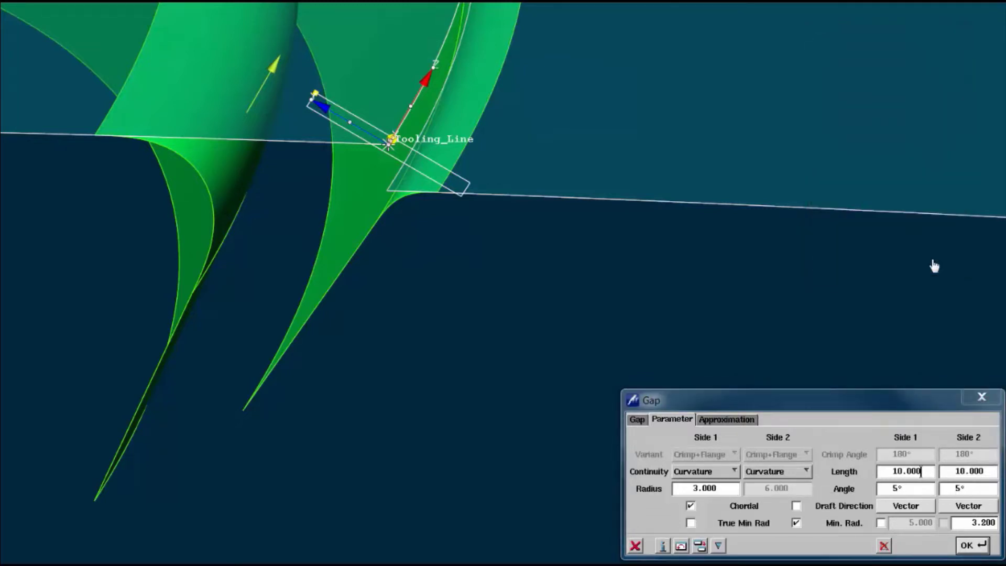
click(965, 543)
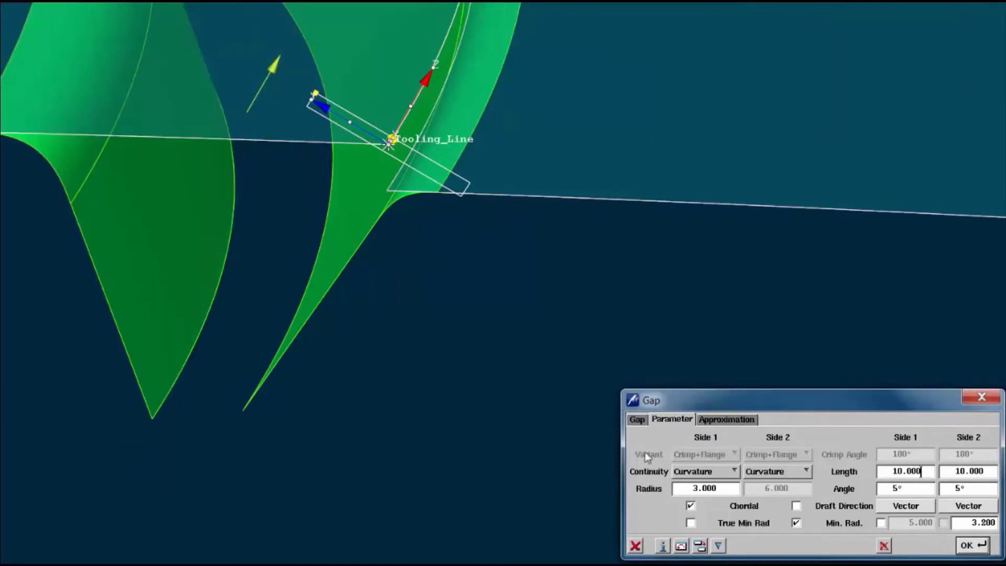
middle_drag(400, 282, 503, 254)
scroll(409, 354, down, 5)
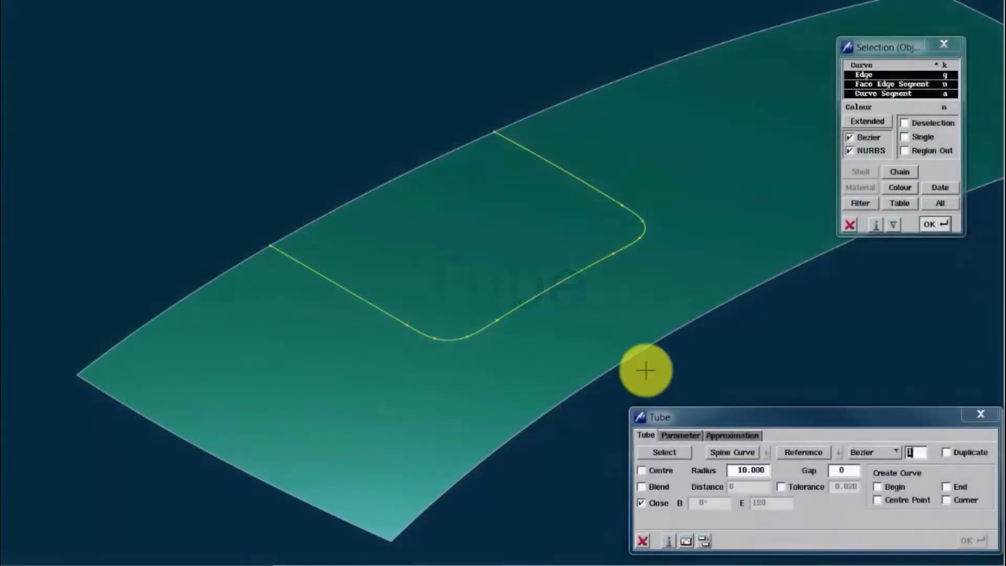
- Assign the rounded U-shaped curve as the tube's spine curve and the underlying surface as its reference
click(557, 286)
click(803, 454)
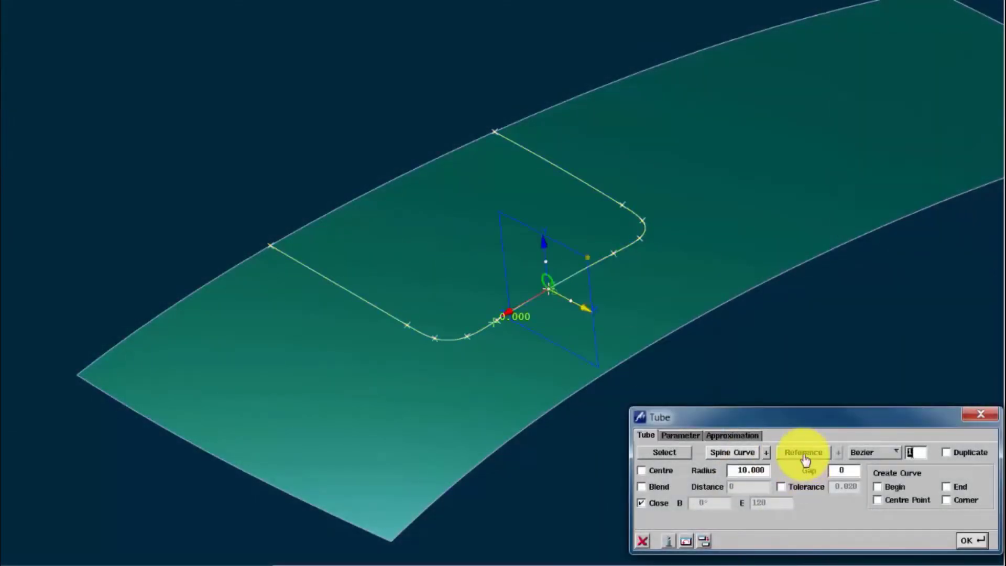
click(671, 173)
scroll(672, 172, up, 3)
middle_drag(671, 172, 667, 263)
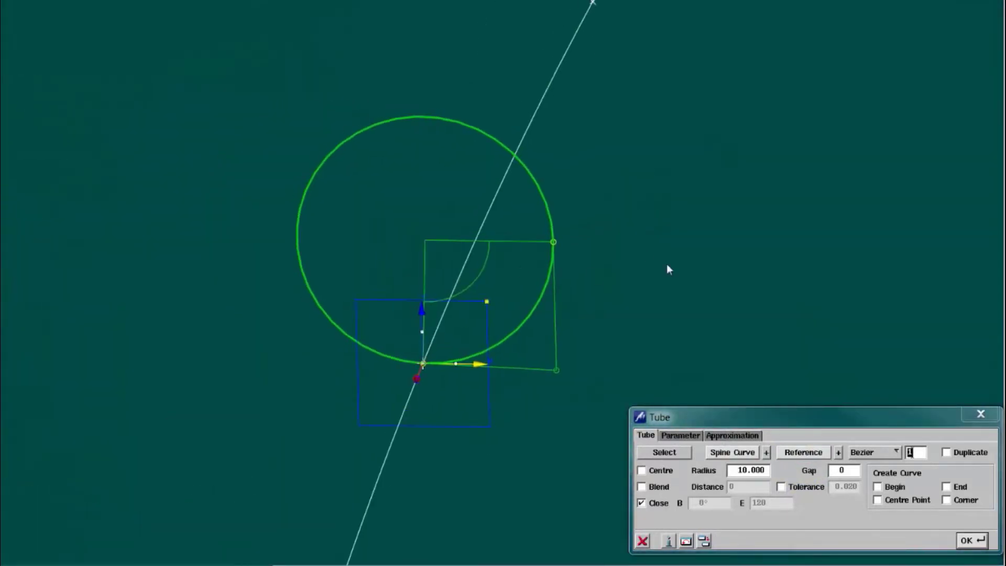
click(900, 442)
- Calculate the radius 10 tube with Blend enabled and Centre disabled, and set its blend distance to 10
click(653, 473)
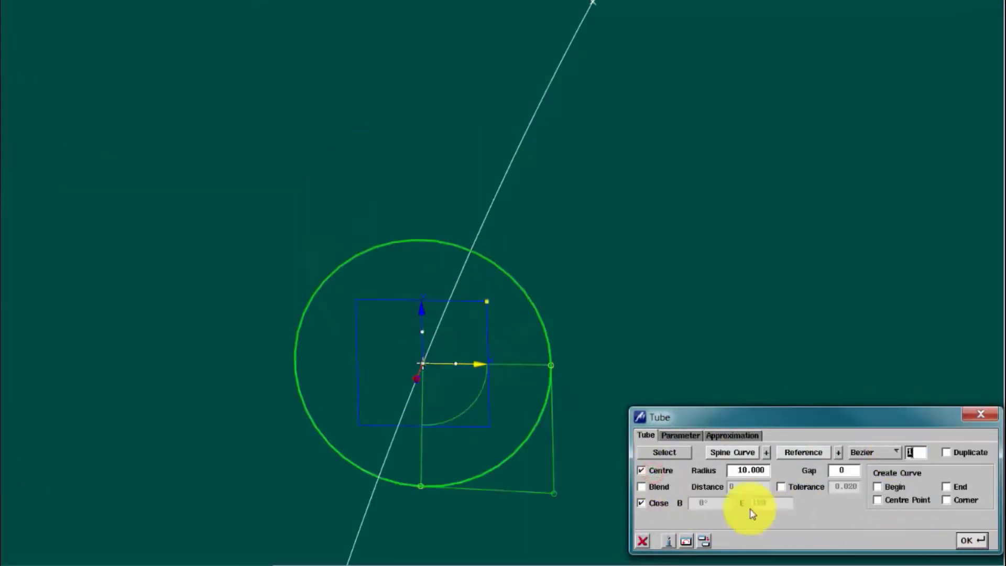
click(661, 490)
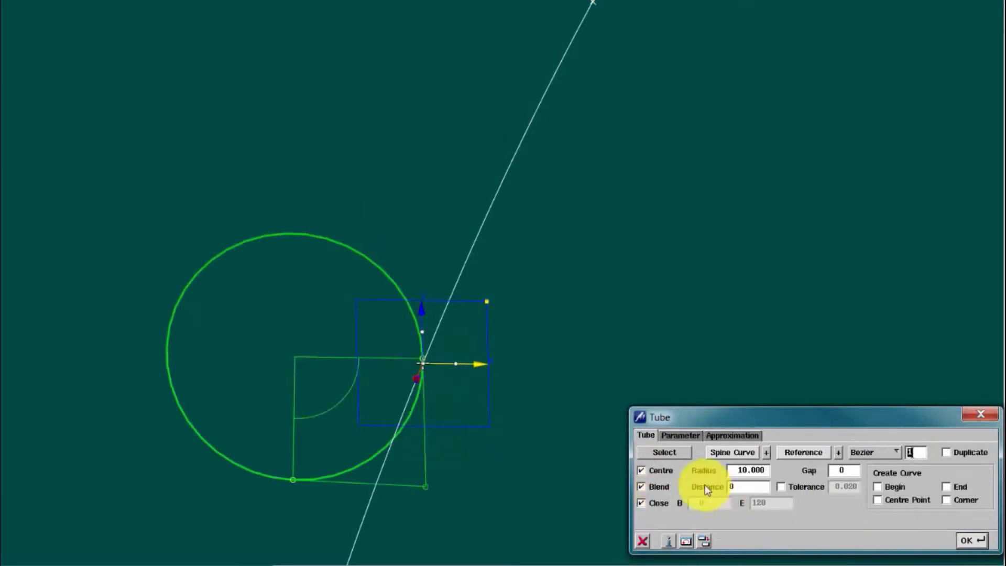
click(661, 471)
click(972, 540)
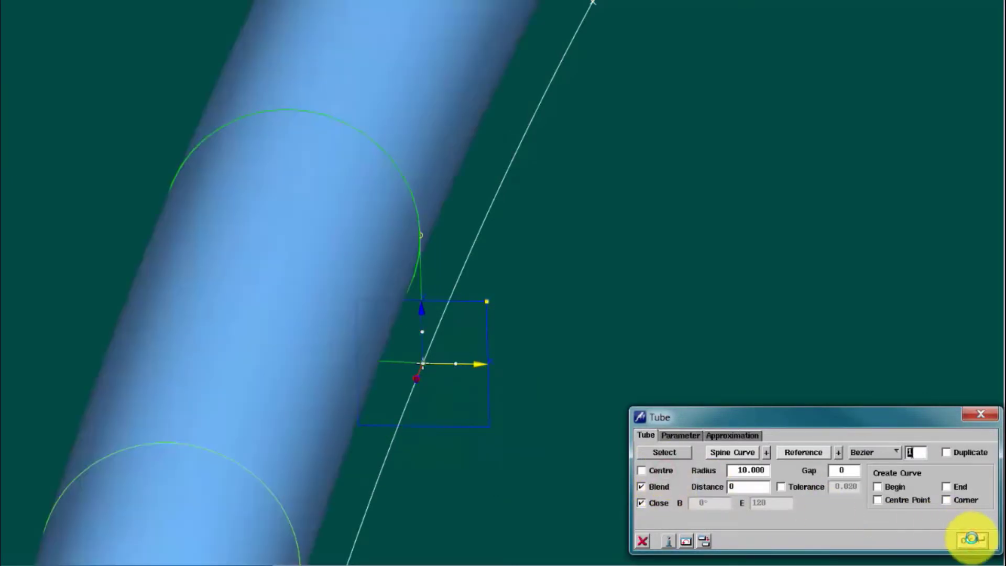
middle_drag(593, 253, 571, 314)
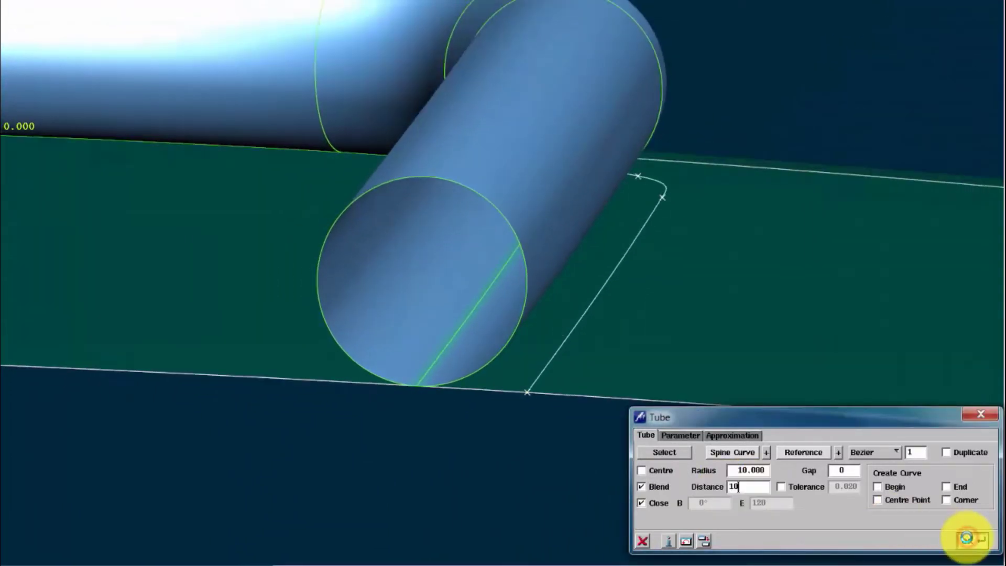
click(967, 538)
- Create the tube's Centre Point and Corner curves
middle_drag(490, 198, 620, 236)
click(928, 518)
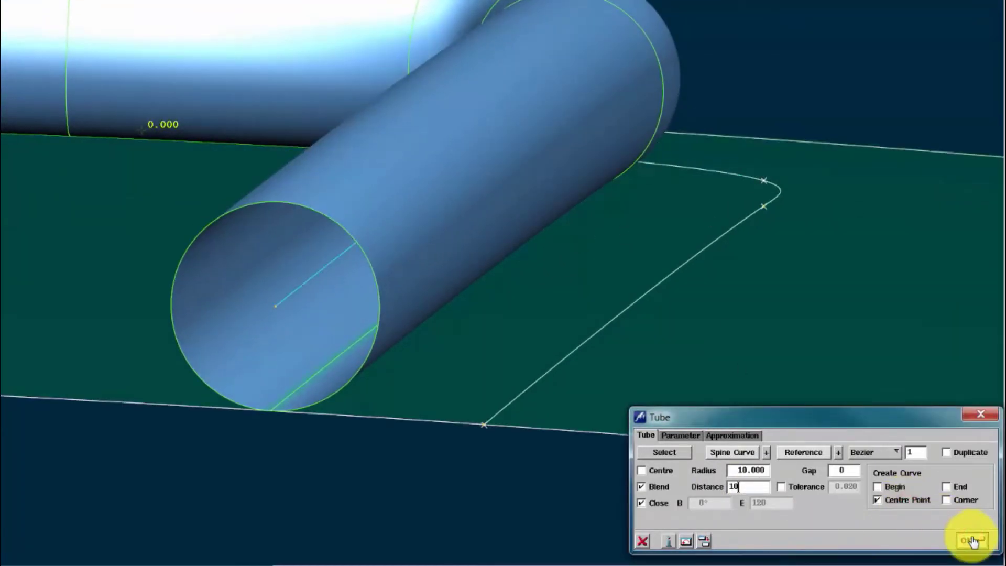
click(315, 267)
click(946, 500)
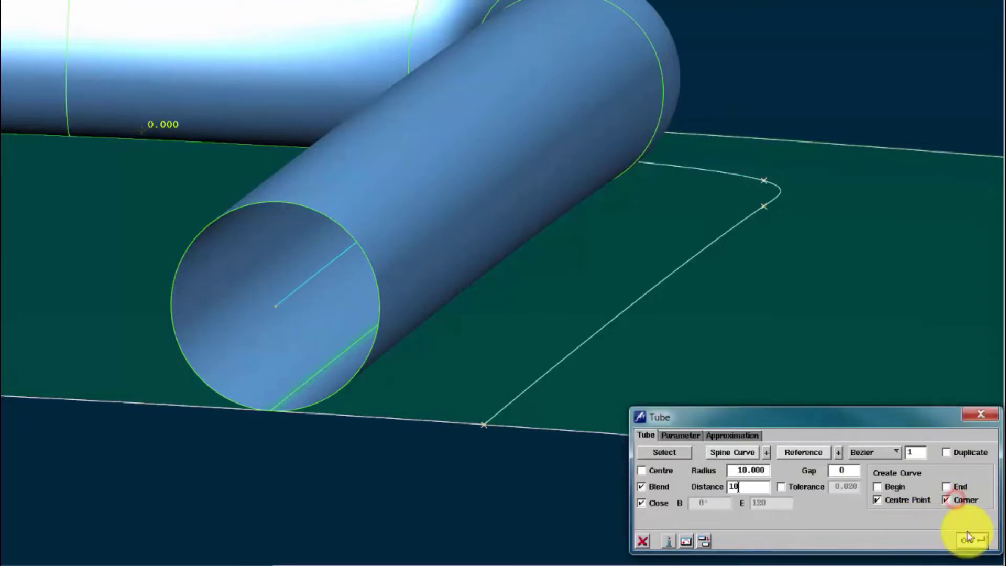
click(453, 348)
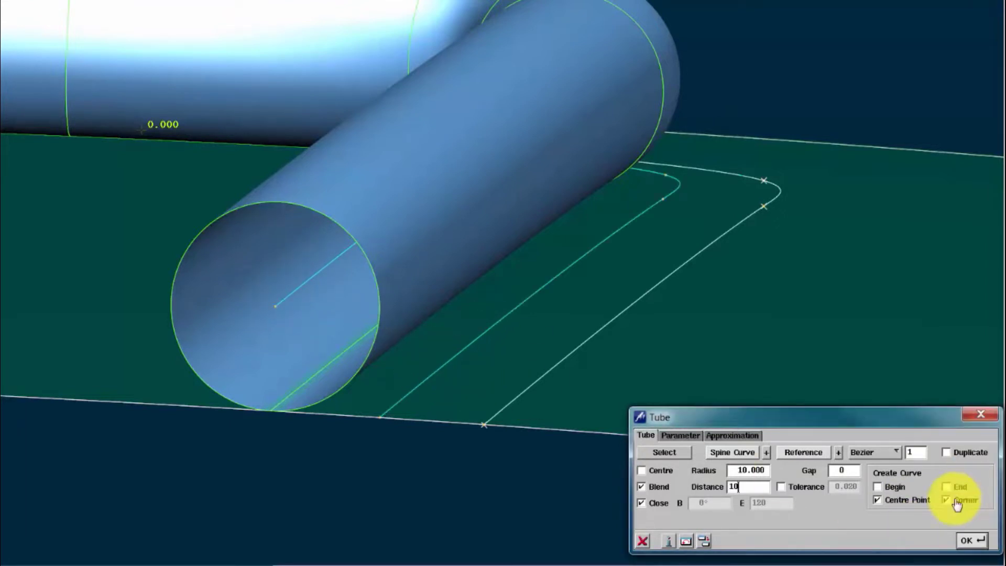
- Recalculate the tube as an open section from 0° to 120° and create its End curve
click(641, 503)
click(971, 540)
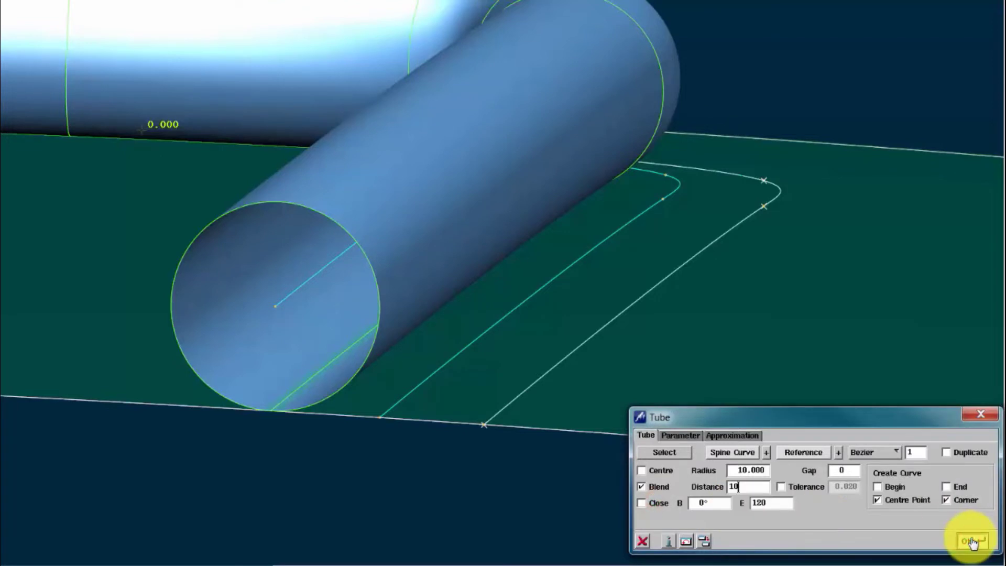
click(947, 487)
click(970, 542)
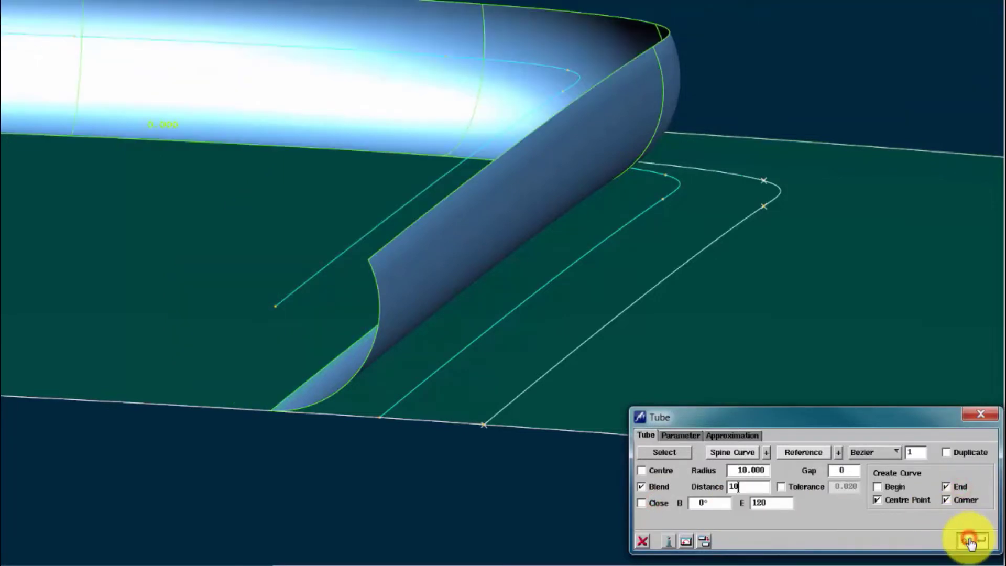
click(309, 287)
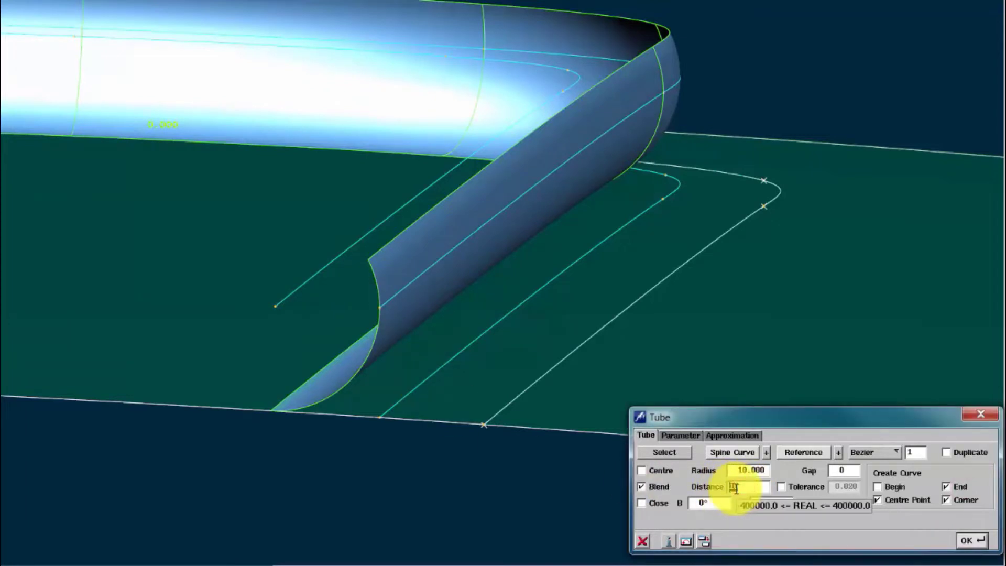
- Recalculate the tube with blend distance 0, and recalculate it as a closed section
click(969, 542)
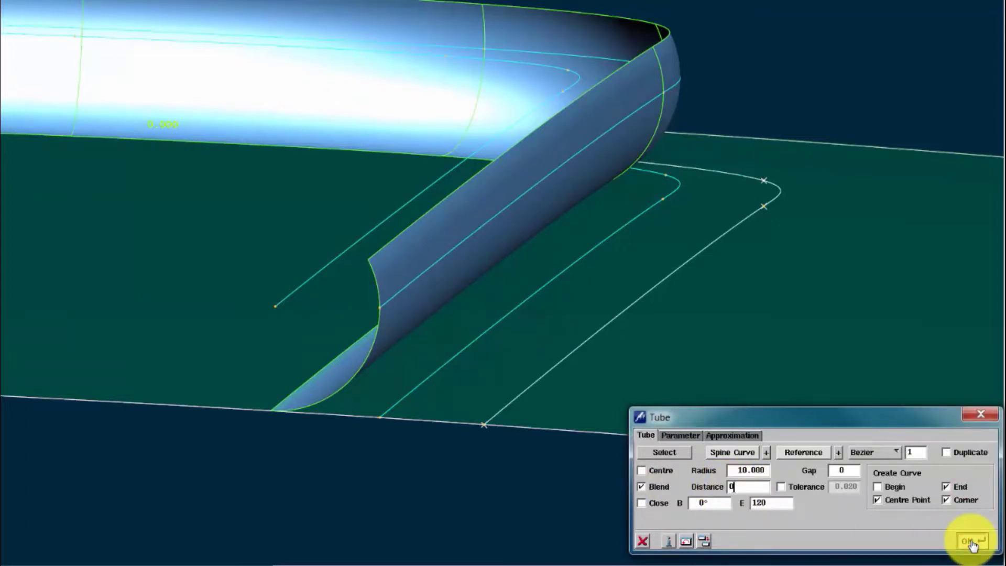
middle_drag(633, 229, 584, 363)
click(650, 117)
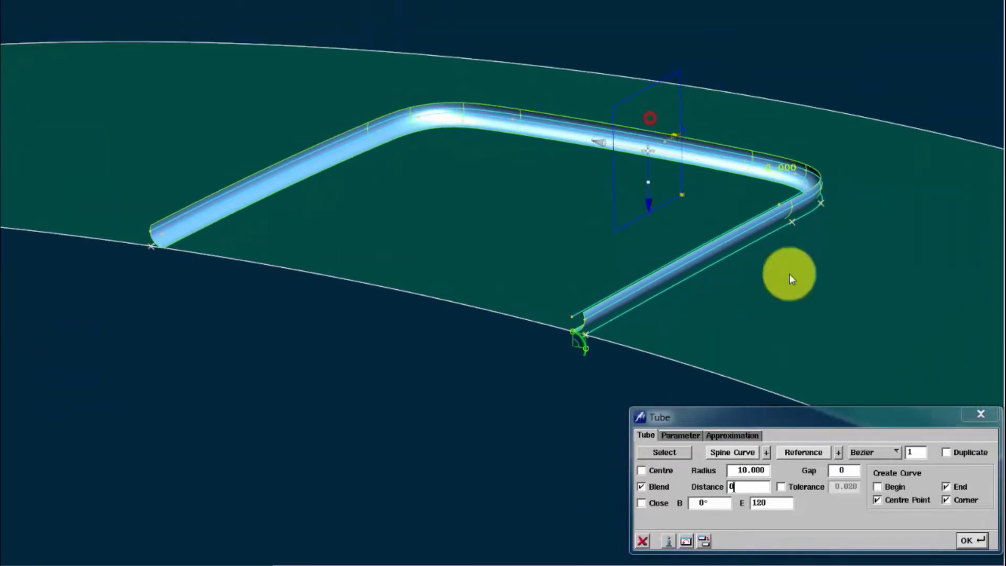
click(653, 507)
click(981, 546)
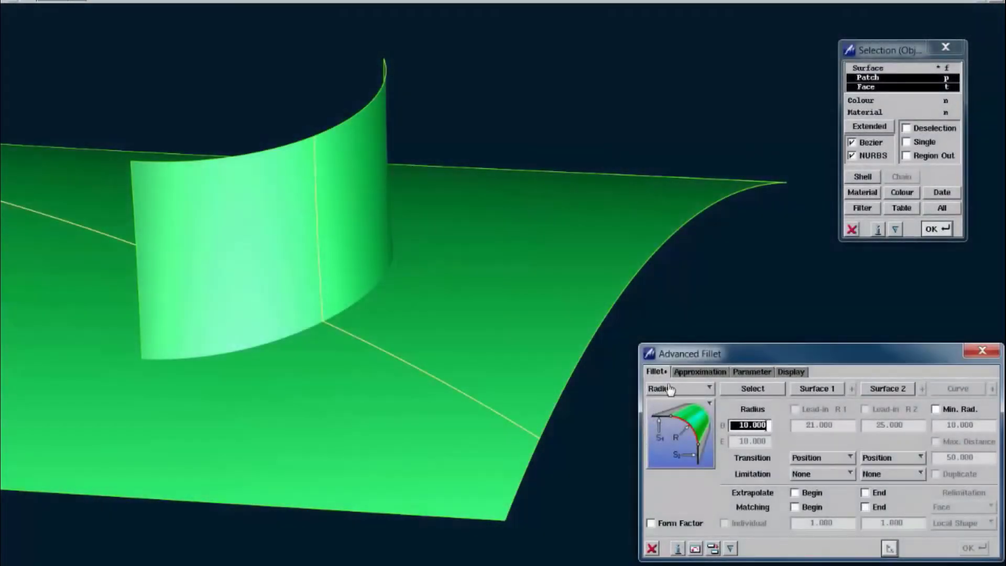
- Calculate an advanced fillet of radius 18 with Tangent transitions between the base surface and the upright curved surface
click(673, 389)
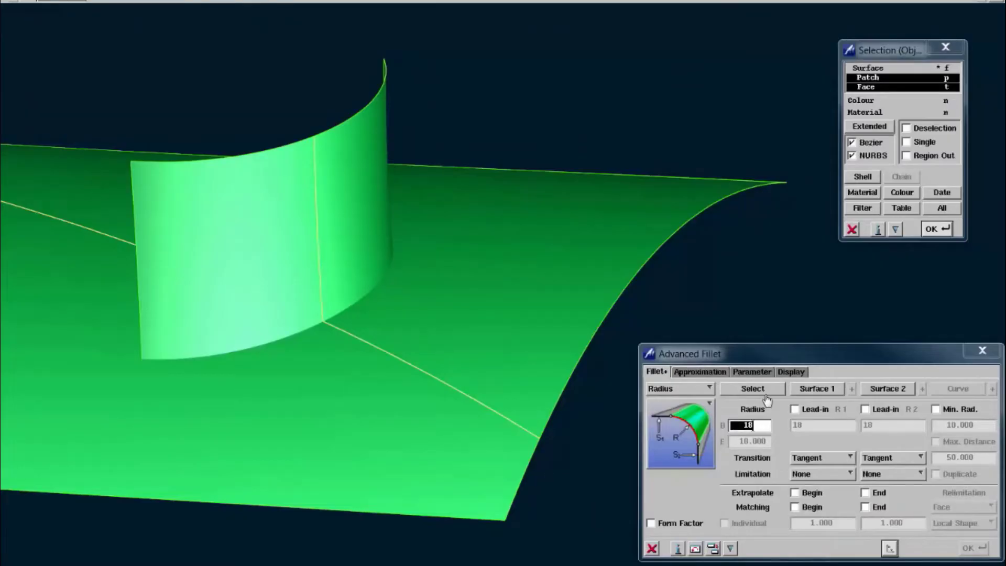
click(766, 400)
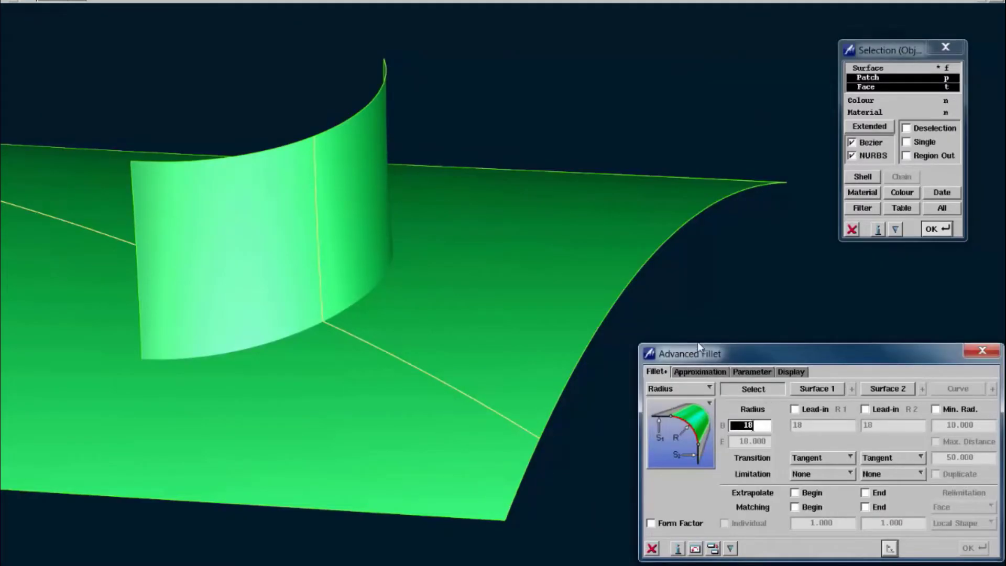
click(611, 206)
click(365, 136)
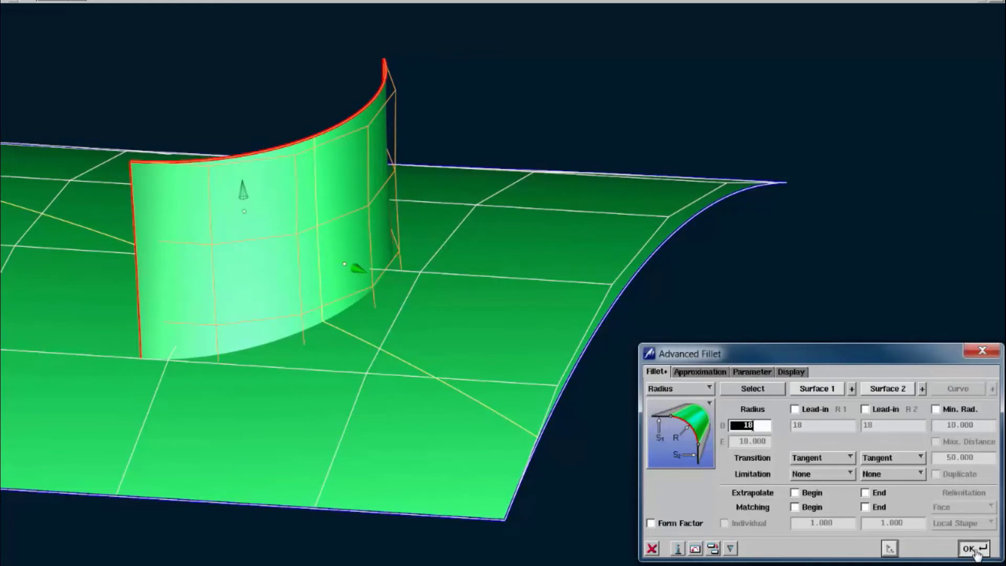
click(969, 549)
- Recalculate the fillet as 3 Radii with radius 18, R1 25 and R2 15
click(679, 388)
click(671, 437)
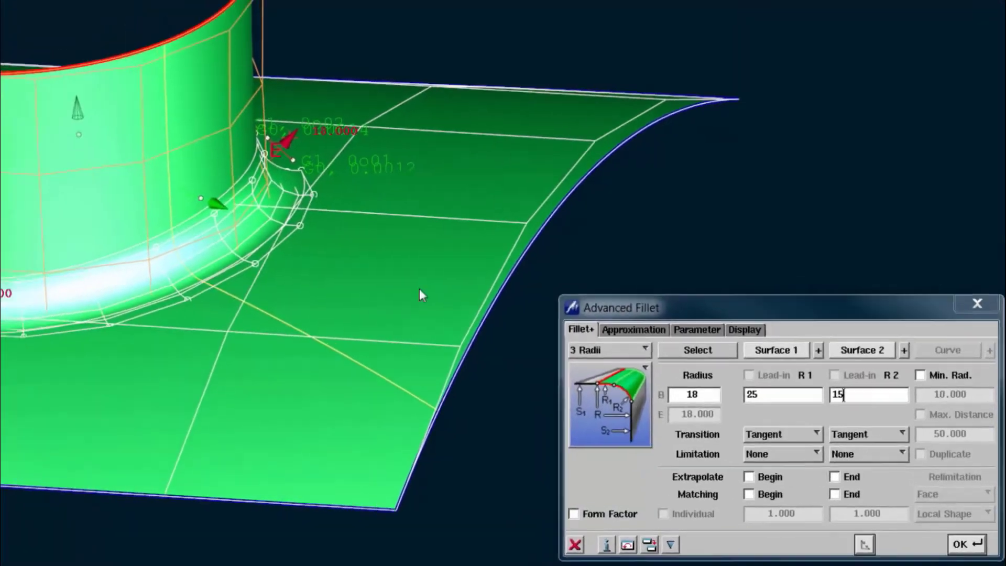
mouse_move(314, 236)
middle_down()
mouse_move(65, 141)
mouse_move(160, 86)
middle_up()
scroll(404, 228, up, 5)
click(983, 548)
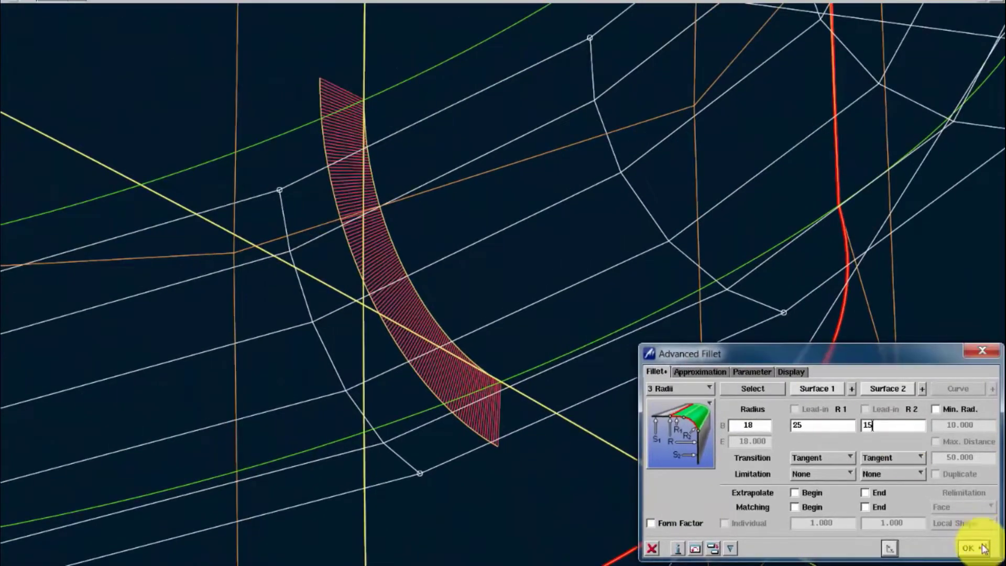
- Set the fillet transition to Curvature first on surface 1 and also on surface 2, recalculating each time
click(826, 461)
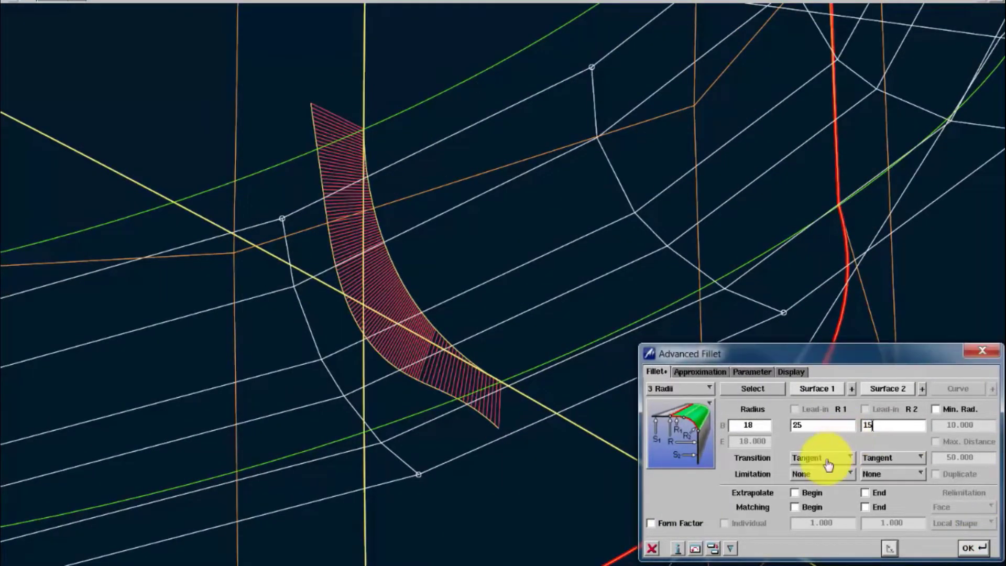
click(811, 474)
click(974, 548)
click(891, 458)
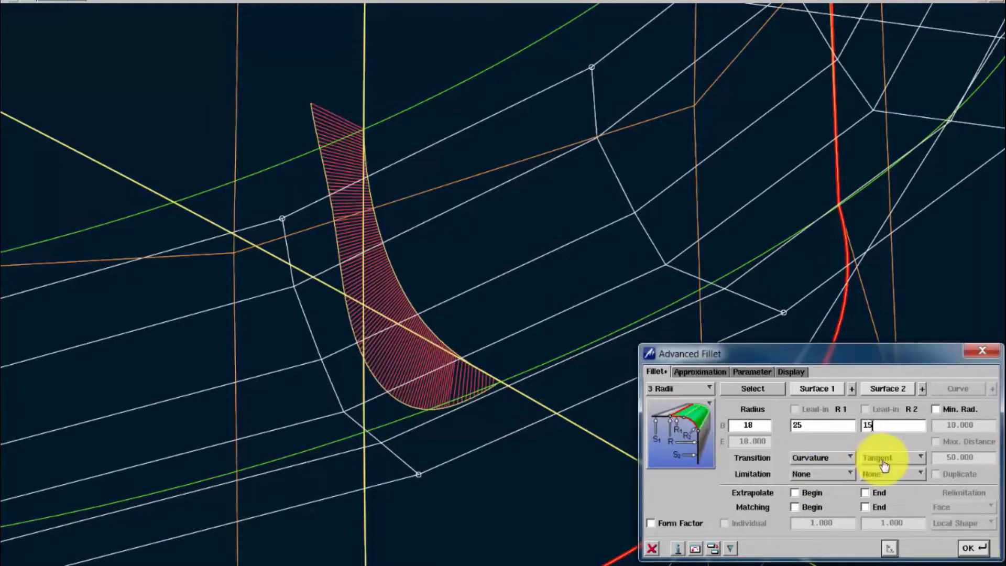
click(889, 476)
click(973, 549)
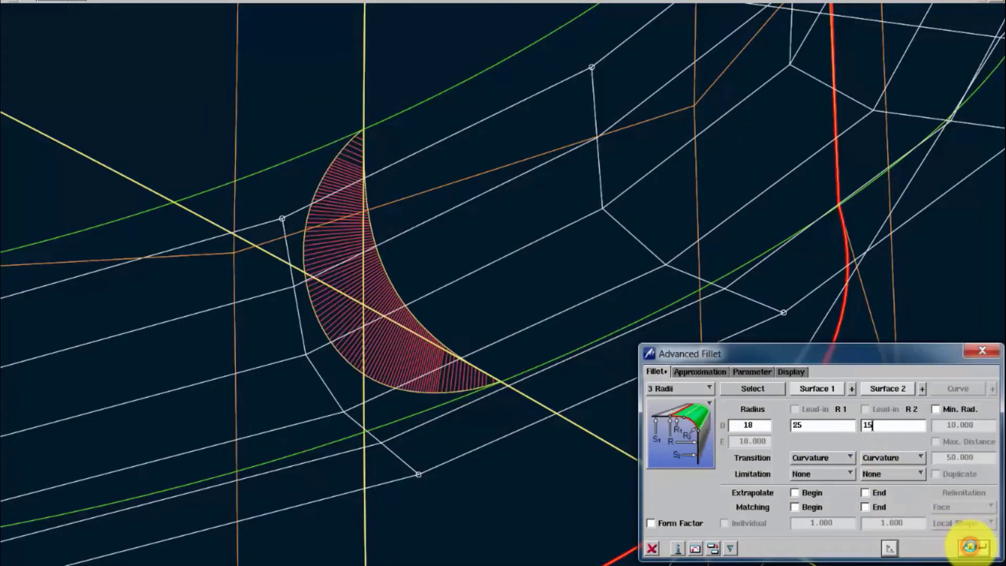
- Try the fillet with a Torsion/G³ transition on surface 2 and a Tangent transition on surface 1
click(883, 458)
click(890, 474)
click(973, 549)
click(823, 458)
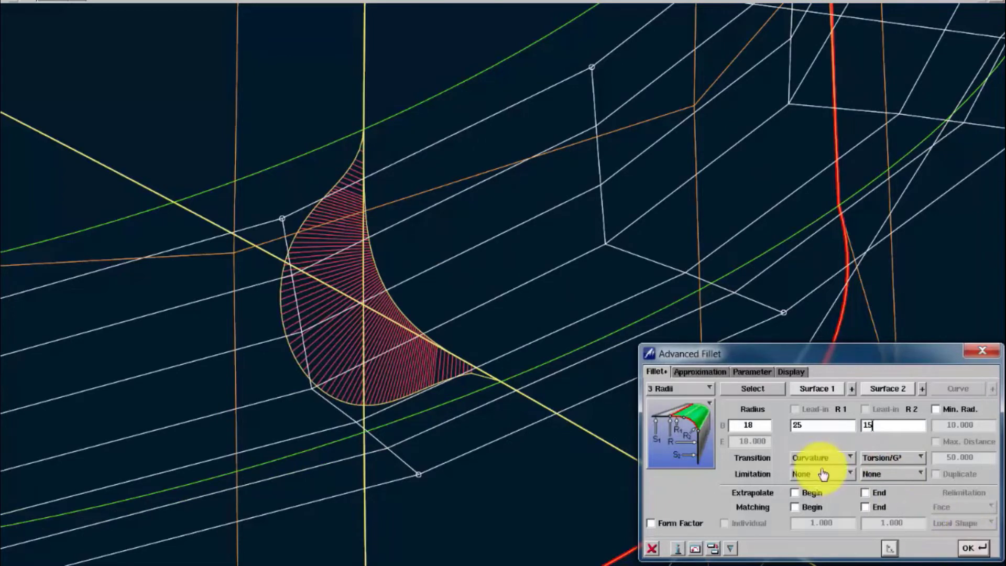
click(820, 448)
click(973, 548)
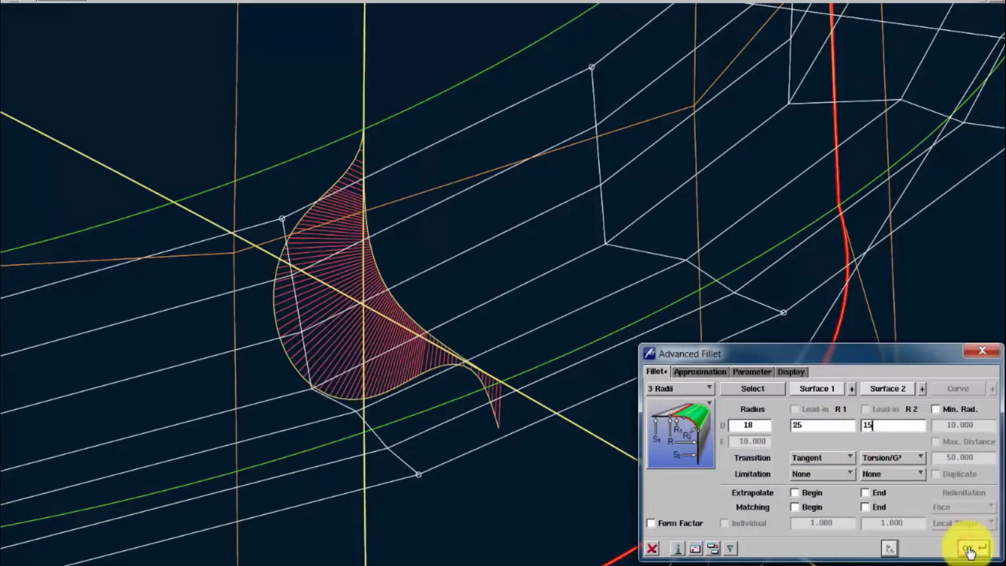
- Set both fillet transitions back to Curvature, recalculate, and show the surfaces shaded
click(821, 458)
click(820, 474)
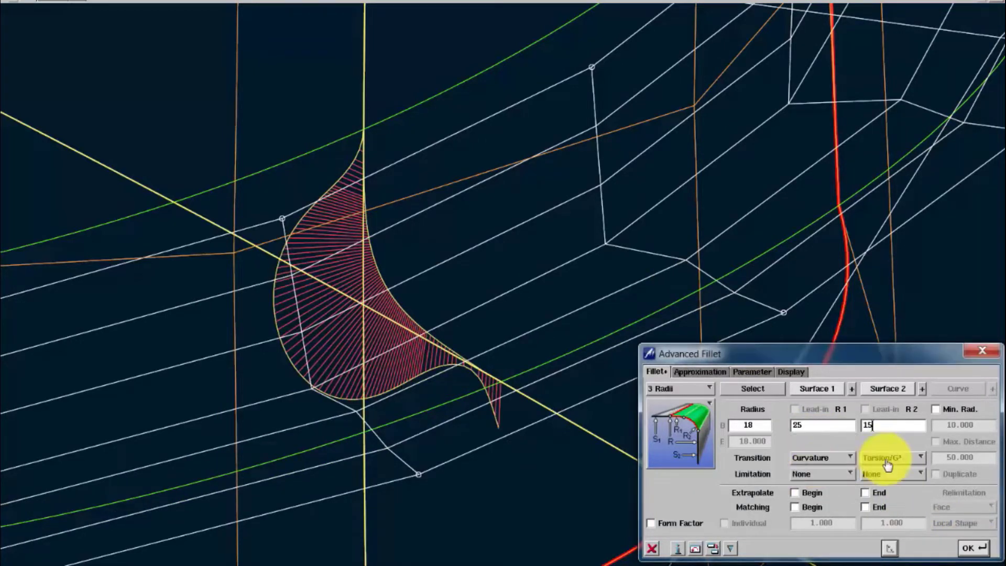
click(885, 459)
click(880, 441)
click(973, 548)
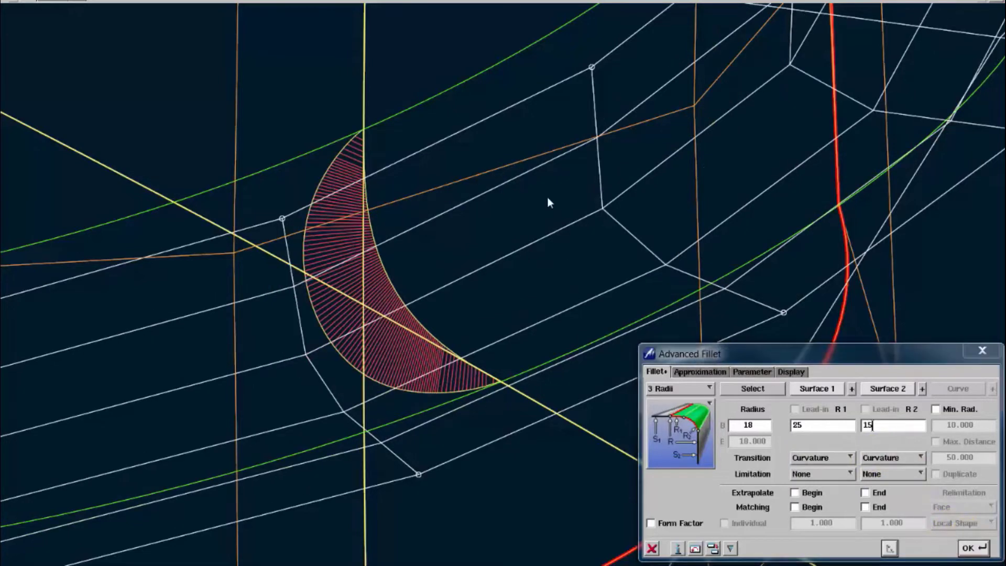
right_drag(541, 231, 522, 267)
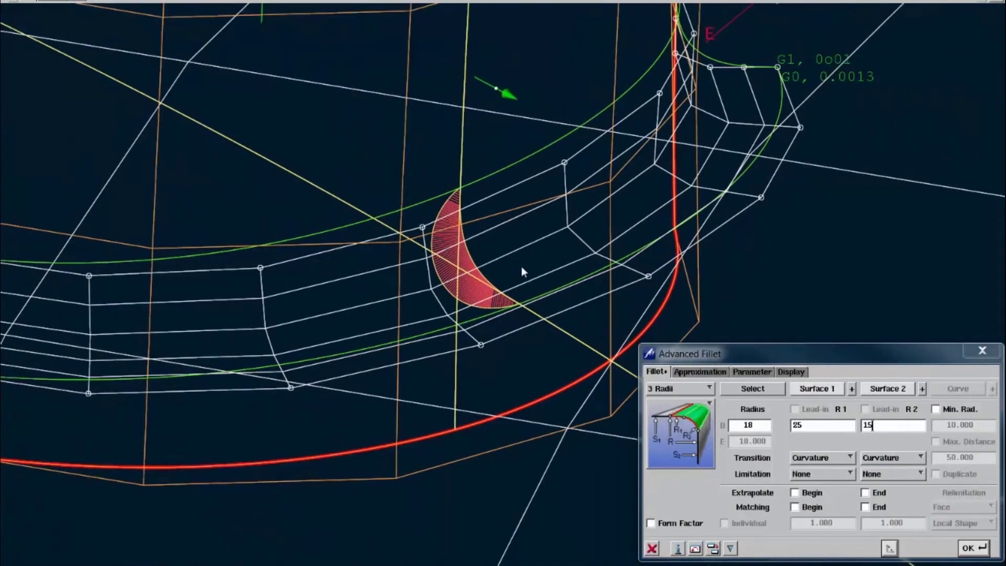
key(F5)
mouse_move(524, 250)
middle_down()
mouse_move(532, 217)
mouse_move(522, 256)
middle_up()
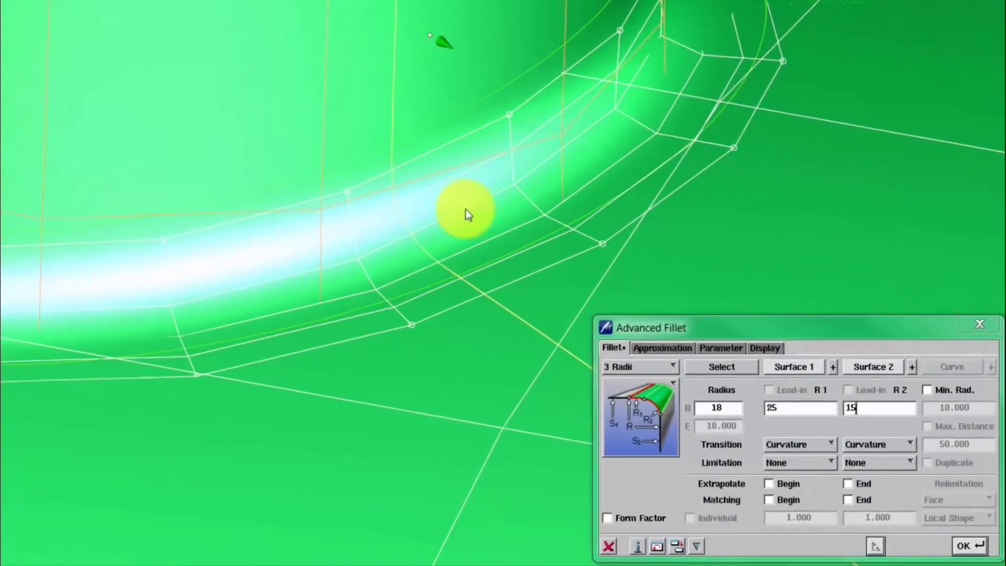
- Recalculate the fillet as 2 Chord Lengths with L1 25 and L2 15, and again with a new second chord length
click(671, 389)
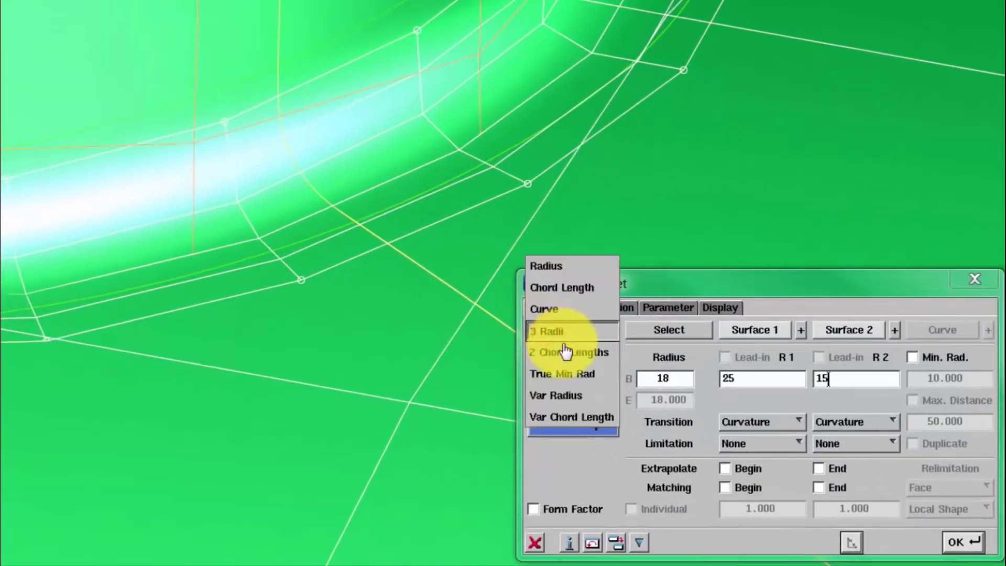
click(566, 352)
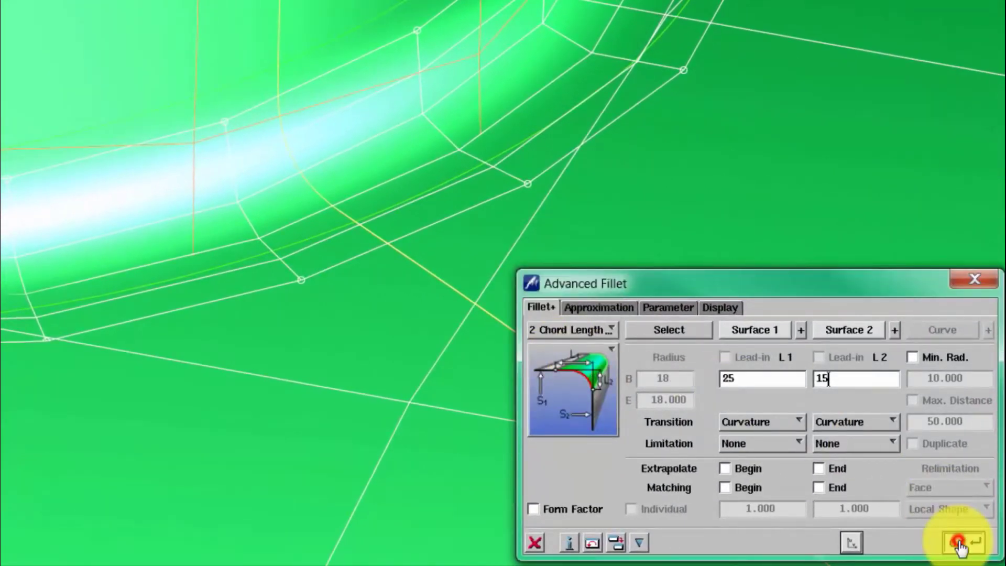
key(F5)
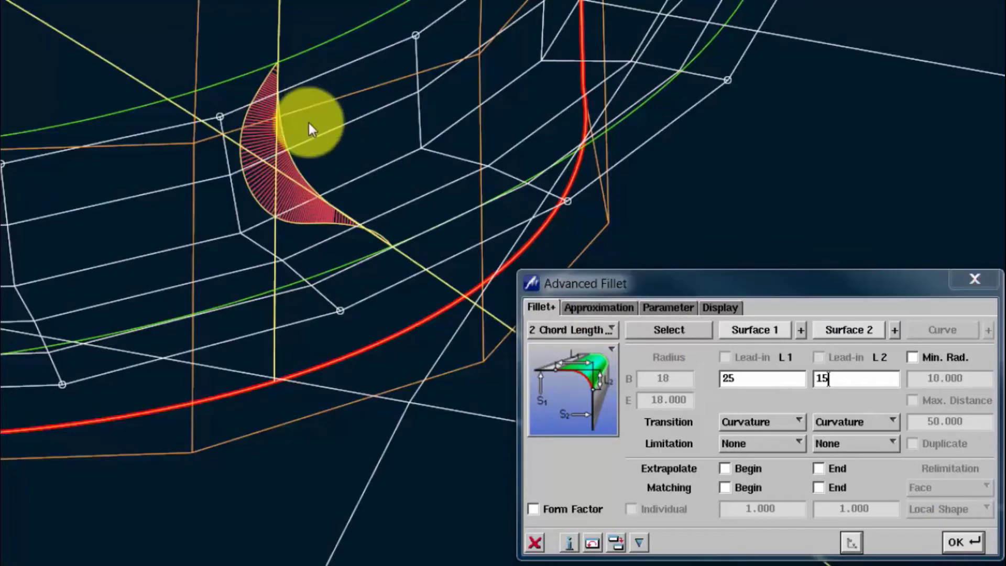
drag(832, 376, 700, 378)
click(964, 543)
- Calculate the Flat Region diagnosis for the whole car side panel with tessellation length 10 and tolerance 0.1
text(10)
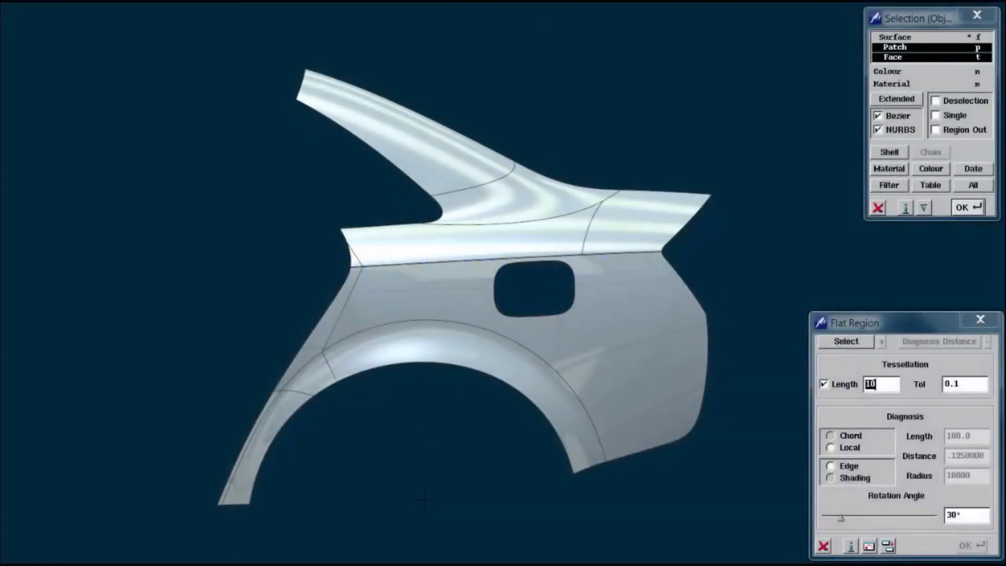
click(467, 305)
key(Return)
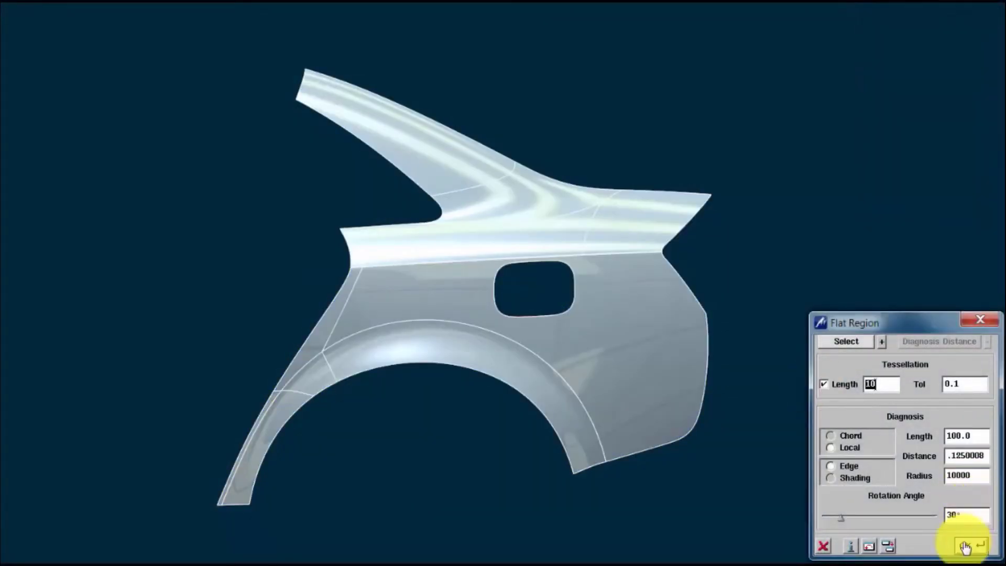
click(963, 545)
- Vary the flat region diagnosis rotation angle down to 14° and return it to 30°
middle_drag(703, 423, 477, 325)
scroll(478, 322, up, 2)
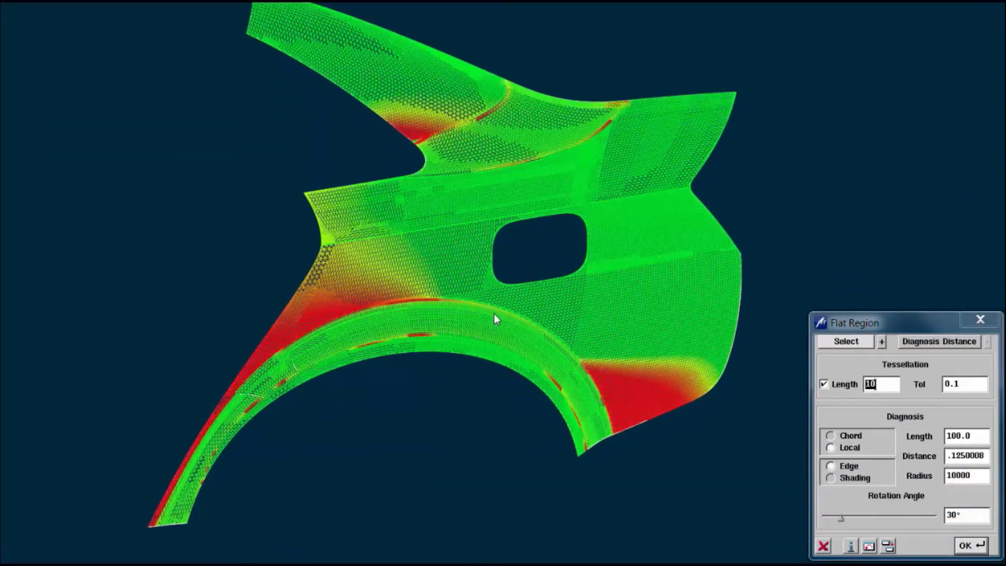
scroll(603, 351, up, 3)
middle_drag(596, 360, 559, 313)
scroll(584, 345, down, 2)
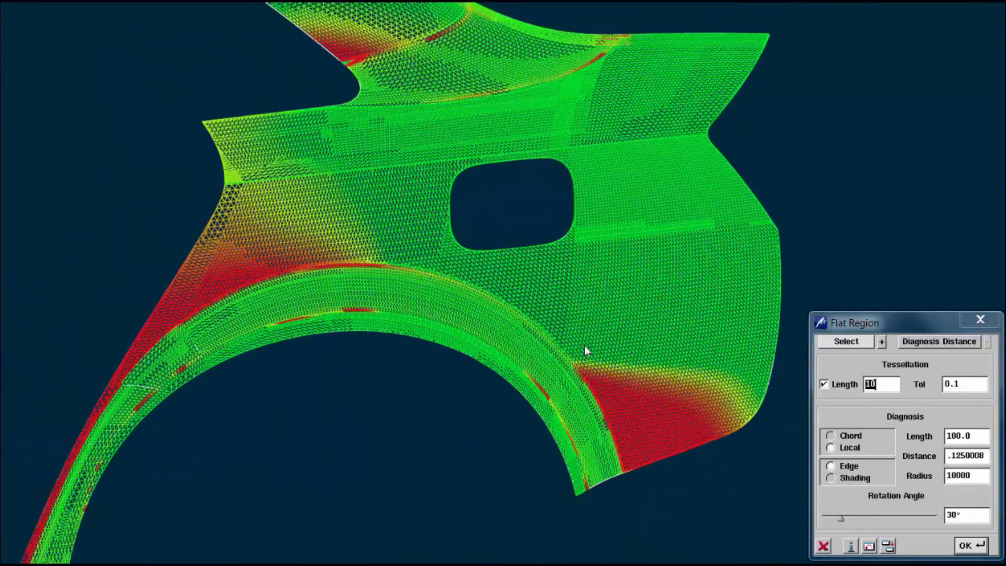
click(833, 516)
mouse_move(844, 518)
mouse_down()
mouse_move(870, 520)
mouse_move(824, 524)
mouse_move(841, 519)
mouse_up()
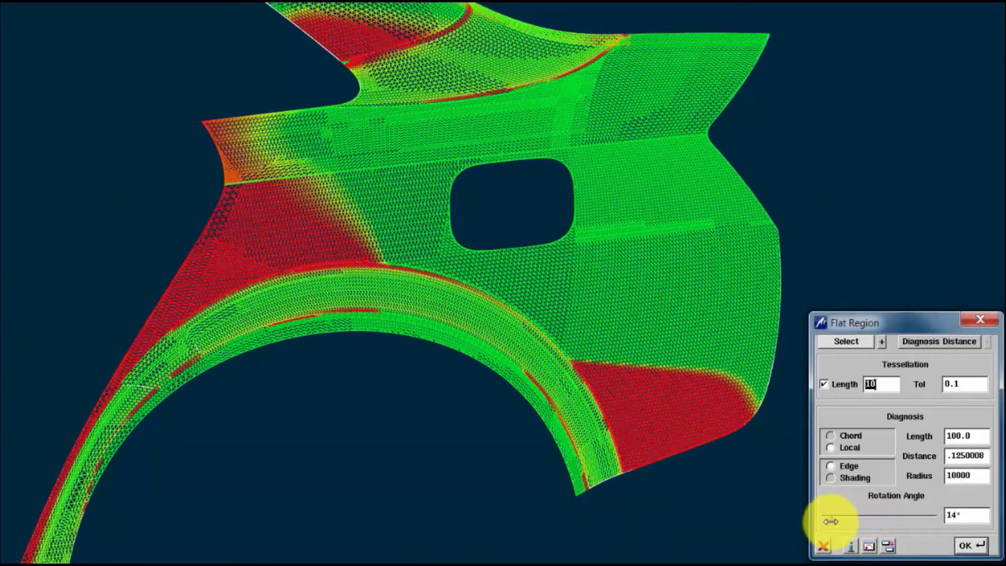
- Place a diagnosis distance marker above the wheel arch and move it across the panel to just behind the fuel-door opening
middle_drag(509, 263, 822, 288)
click(937, 342)
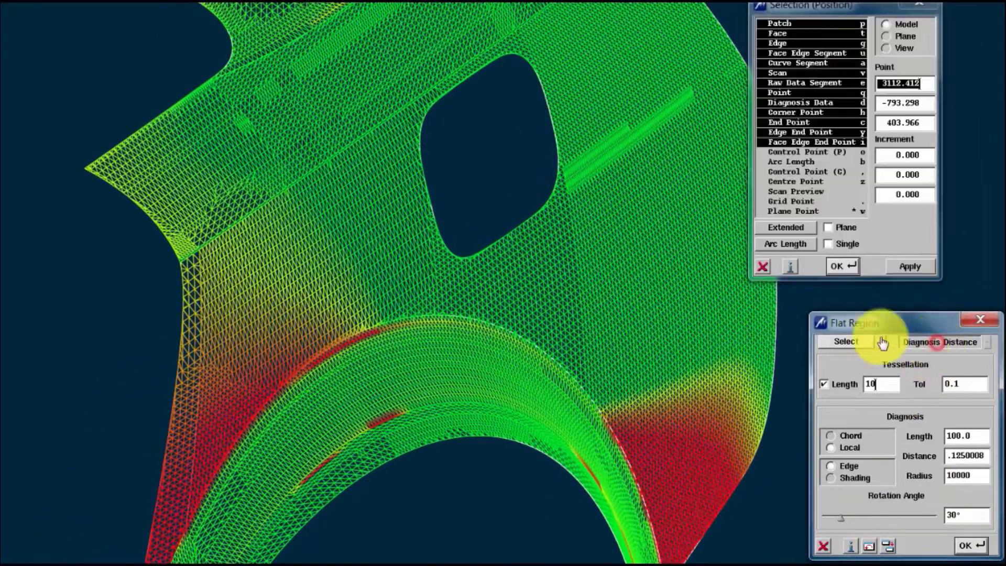
click(274, 292)
middle_drag(364, 337, 251, 304)
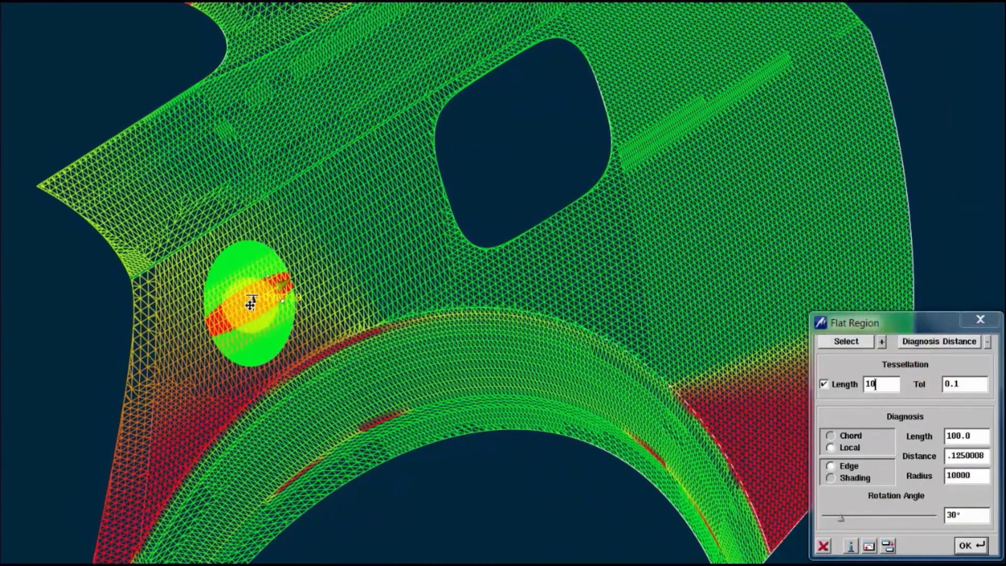
drag(264, 326, 292, 366)
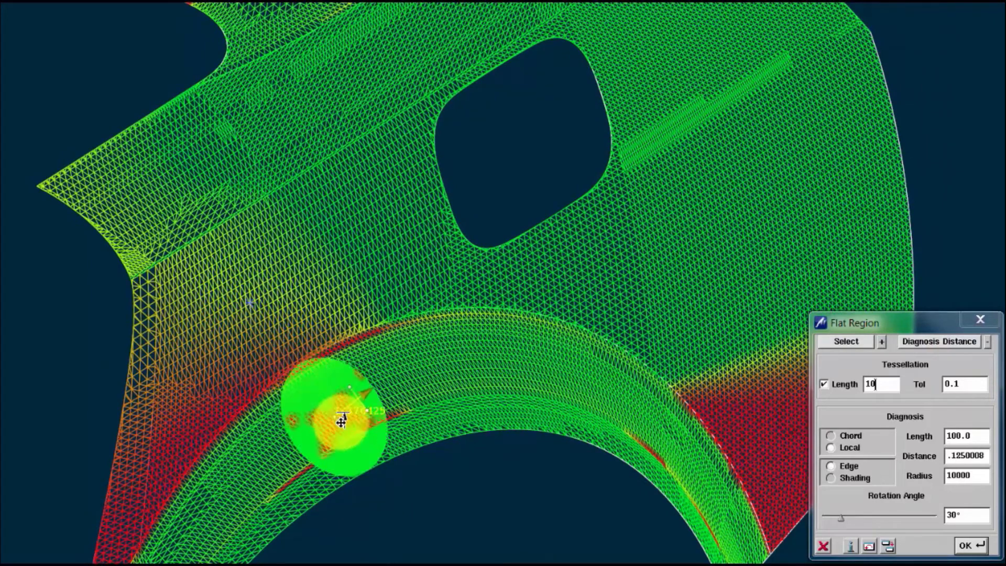
drag(360, 455, 260, 163)
drag(273, 118, 356, 82)
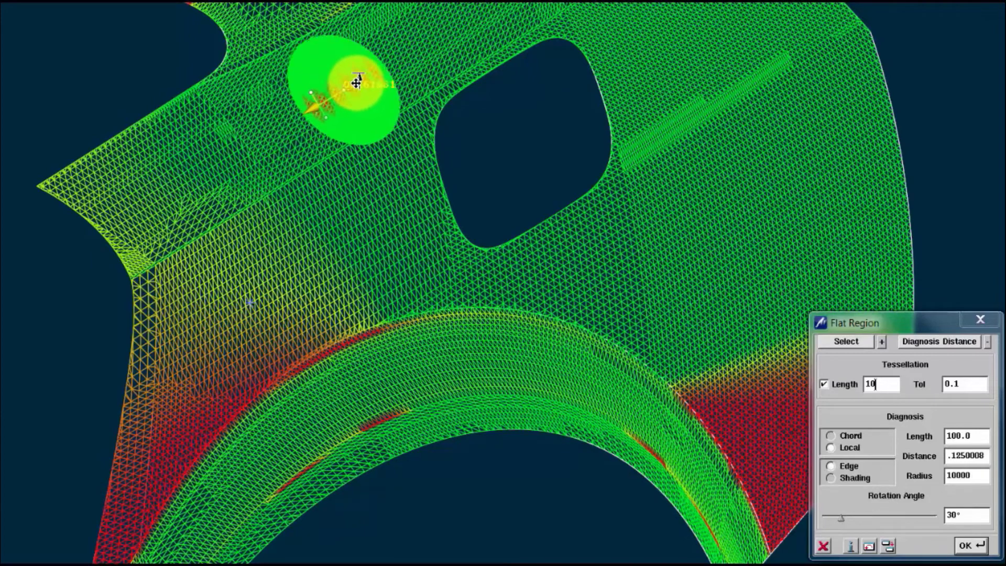
drag(410, 109, 433, 224)
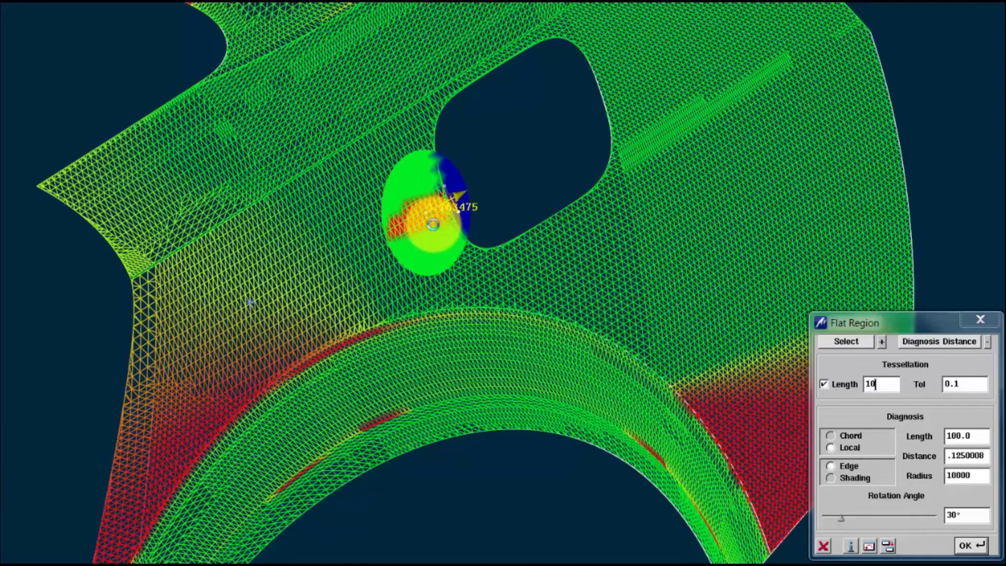
drag(471, 255, 617, 248)
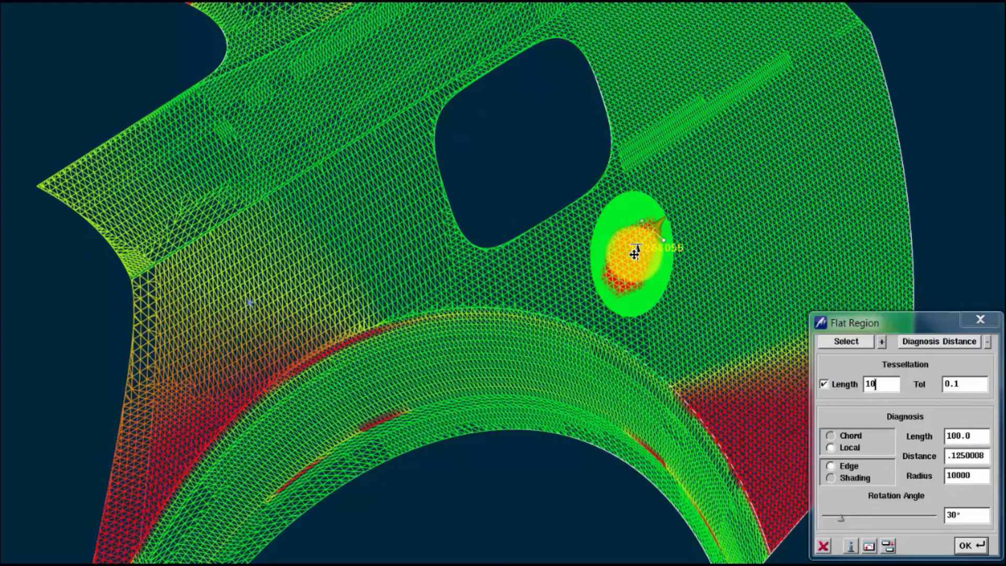
- Add diagnosis distance markers on the upper panel ahead of the fuel-door opening and on the red area behind the wheel arch
click(970, 341)
click(290, 146)
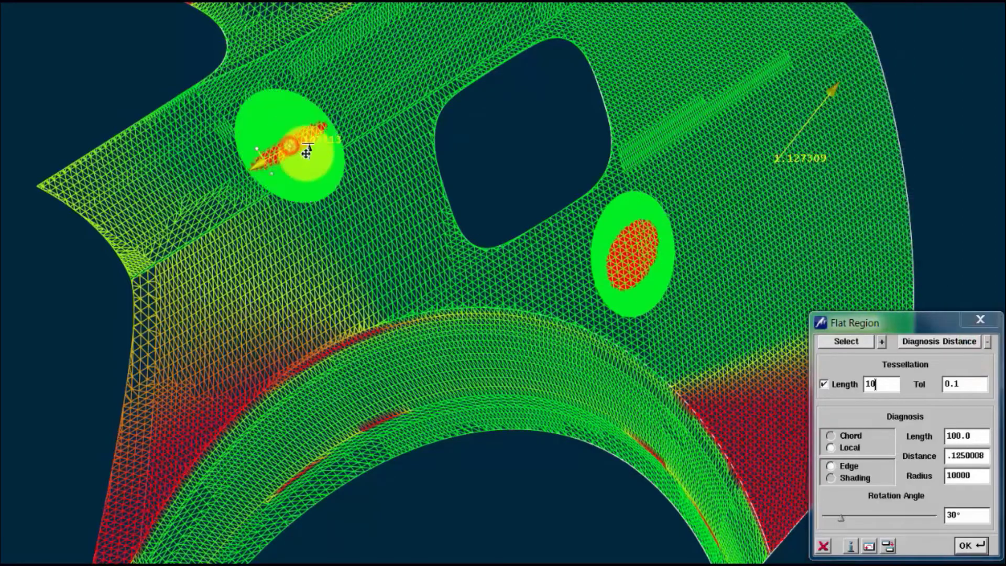
click(929, 353)
click(744, 424)
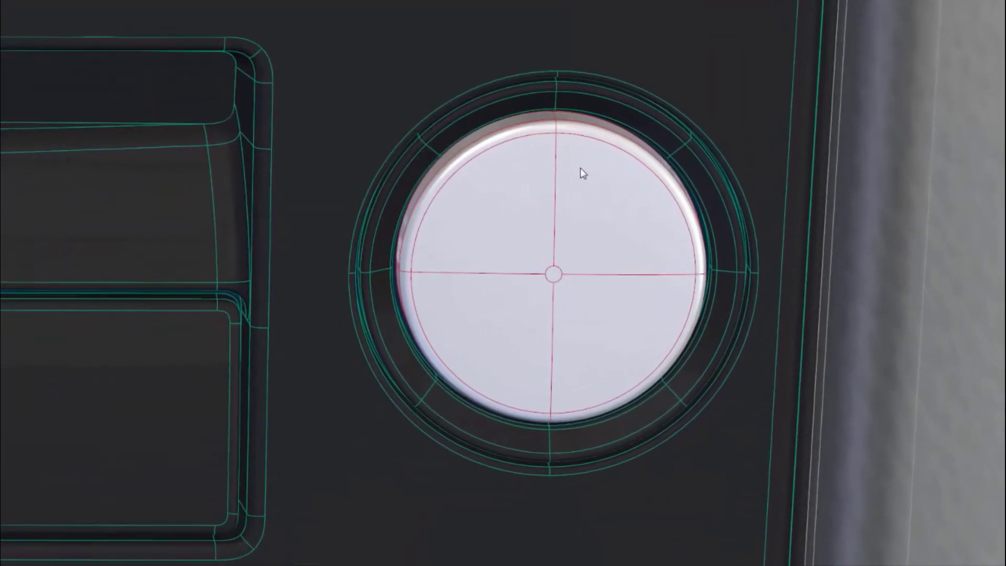
- Start Diagnosis Levelling and chain-select the round button's top circular edge as the object
key(l)
click(933, 127)
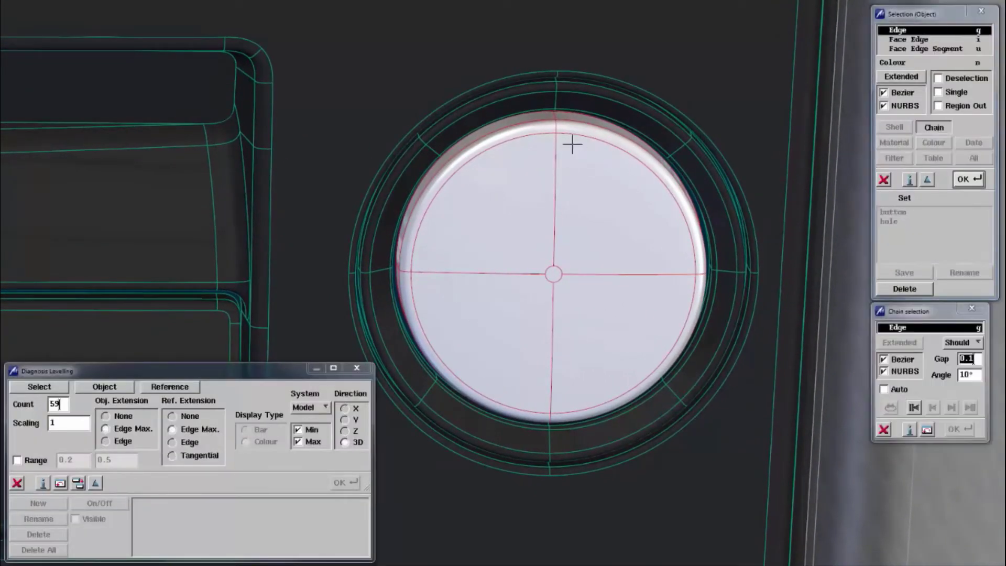
click(546, 135)
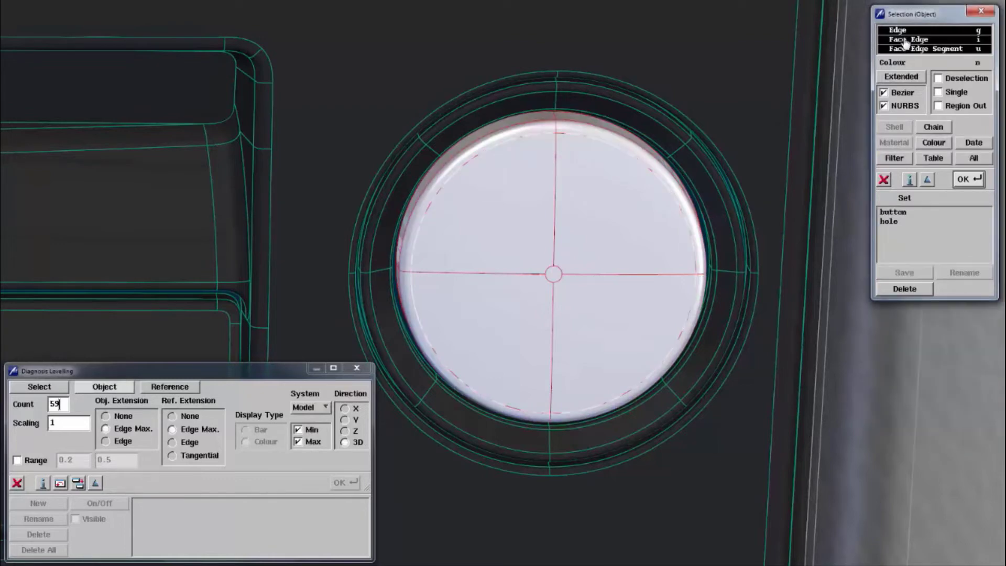
- Chain-select the outer circular edge of the button recess as the reference, create the levelling diagnosis and inspect it in wireframe
click(937, 128)
click(544, 71)
middle_click(546, 70)
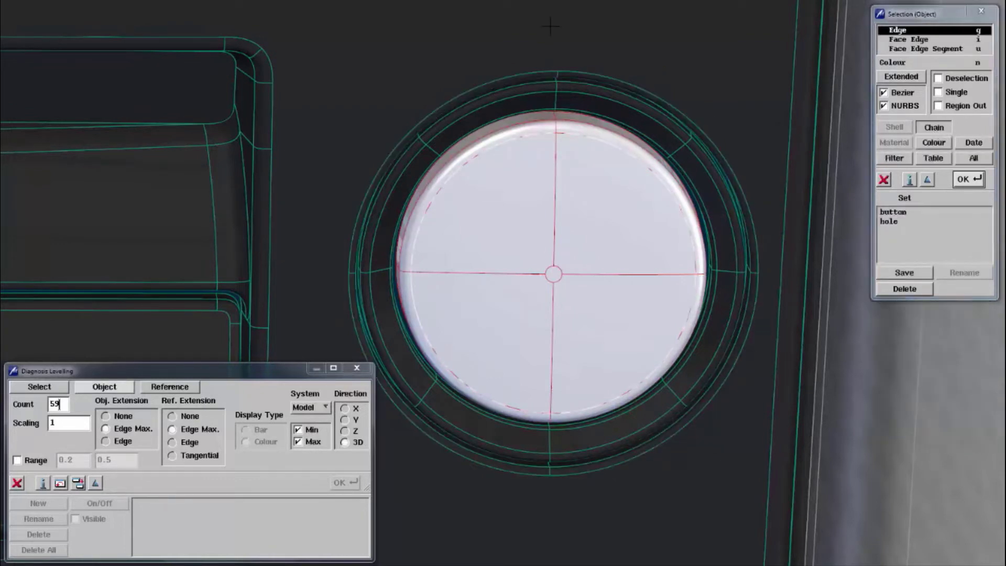
middle_click(551, 27)
mouse_move(655, 388)
middle_down()
mouse_move(662, 367)
mouse_move(599, 297)
middle_up()
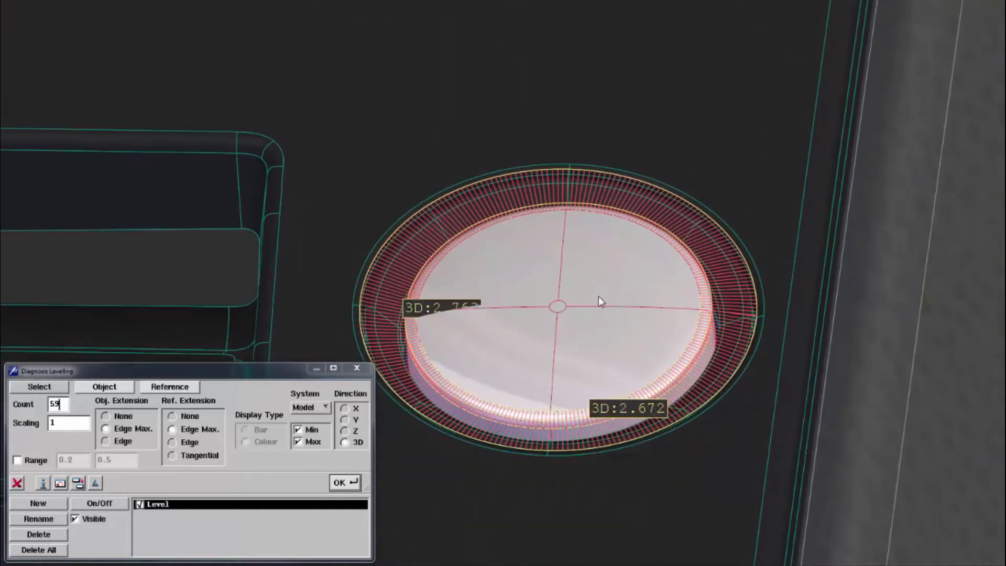
key(F5)
mouse_move(630, 384)
middle_down()
mouse_move(644, 363)
mouse_move(699, 346)
mouse_move(627, 268)
mouse_move(725, 262)
mouse_move(664, 258)
mouse_move(667, 186)
mouse_move(340, 243)
mouse_move(511, 238)
mouse_move(609, 209)
mouse_move(536, 203)
mouse_move(594, 229)
mouse_move(707, 225)
mouse_move(706, 269)
middle_up()
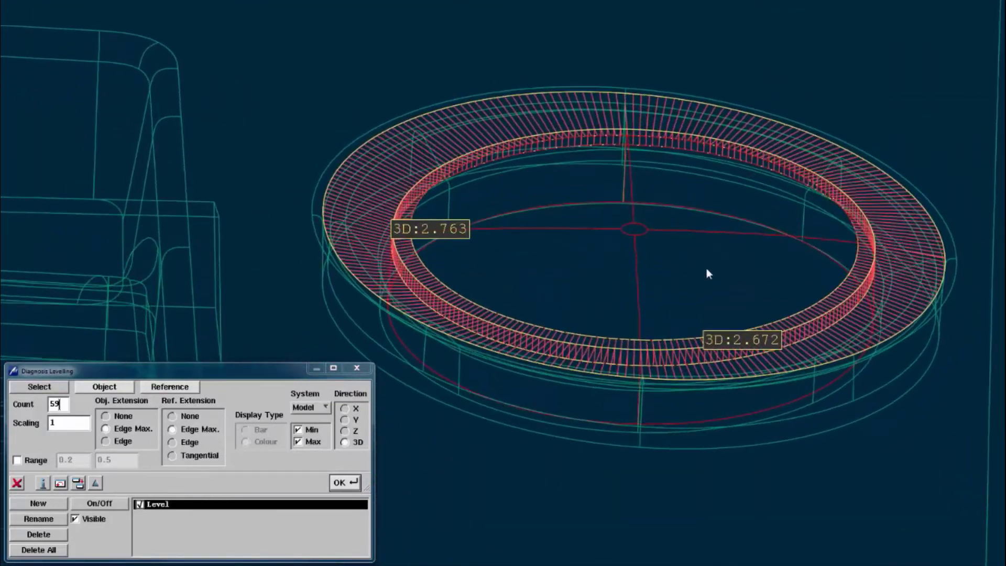
- Set the object extension to None and the reference extension to Tangential, and diagnose the chain-selected circular button edge with scaling 5
click(124, 416)
click(184, 455)
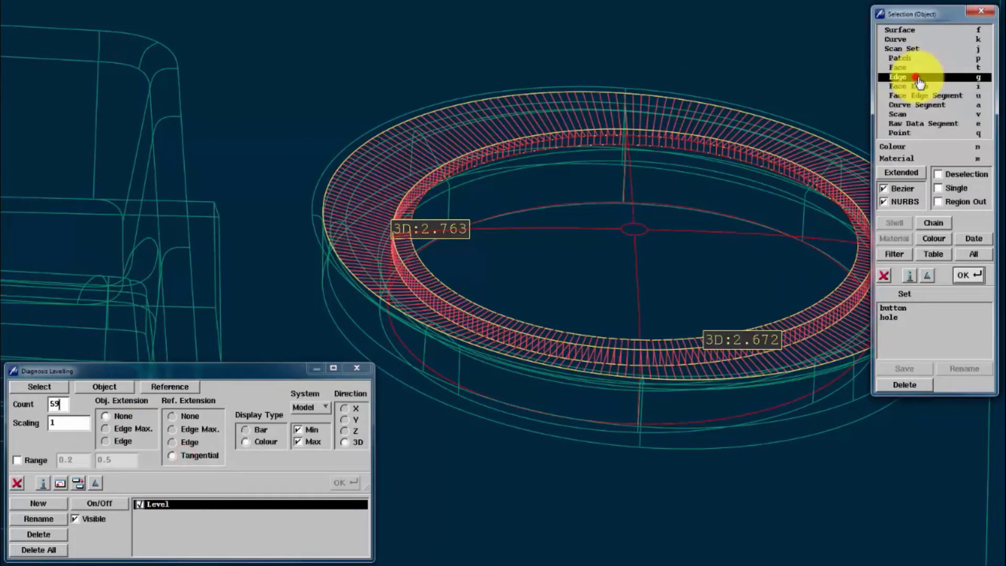
click(941, 223)
middle_drag(627, 158, 624, 184)
click(603, 184)
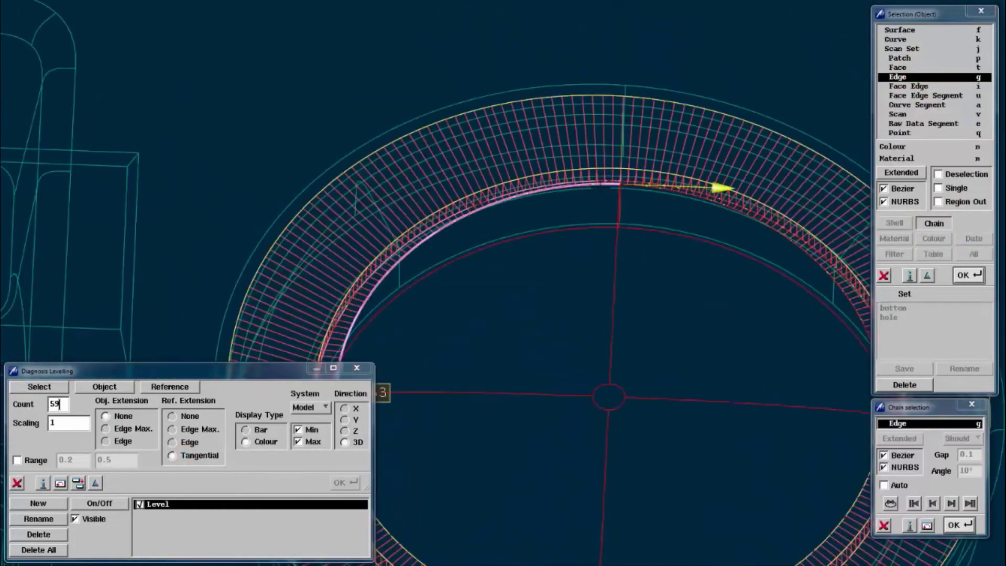
middle_drag(609, 396, 533, 169)
key(Return)
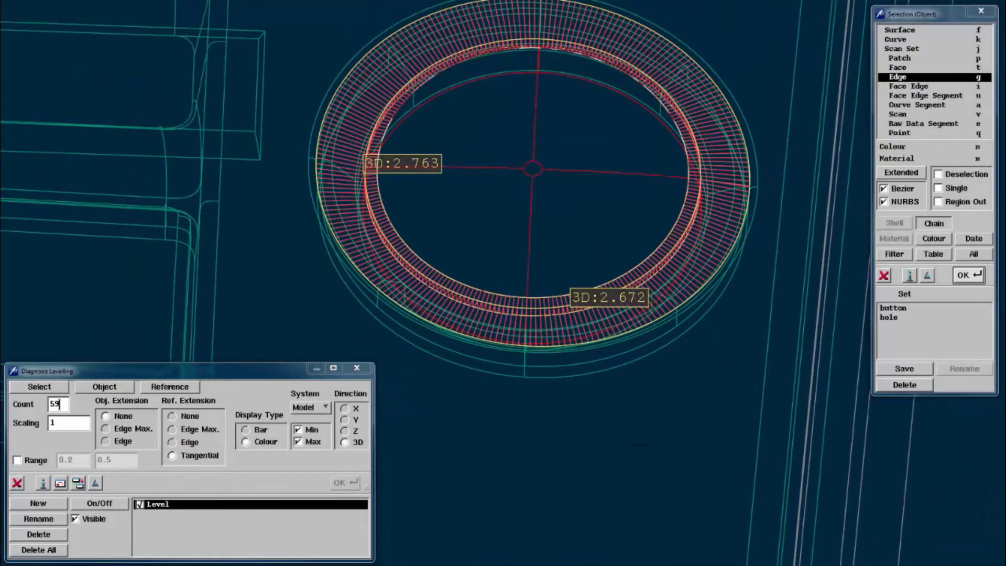
key(Return)
mouse_move(620, 439)
middle_down()
mouse_move(551, 268)
mouse_move(584, 229)
mouse_move(599, 160)
mouse_move(592, 279)
mouse_move(580, 214)
middle_up()
scroll(551, 268, up, 2)
key(Return)
- Select the round button's surfaces as the object of the Rotate command
key(s)
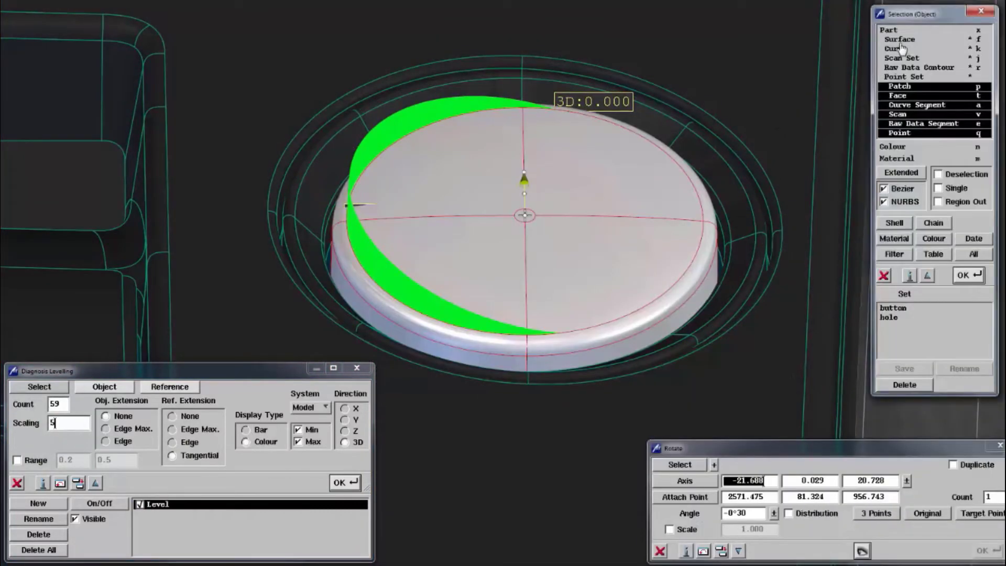
click(901, 41)
click(614, 258)
key(Return)
key(s)
middle_drag(615, 258, 589, 216)
- Tilt the button repeatedly in 0°30 increments while the levelling diagnosis is displayed
click(990, 553)
click(989, 552)
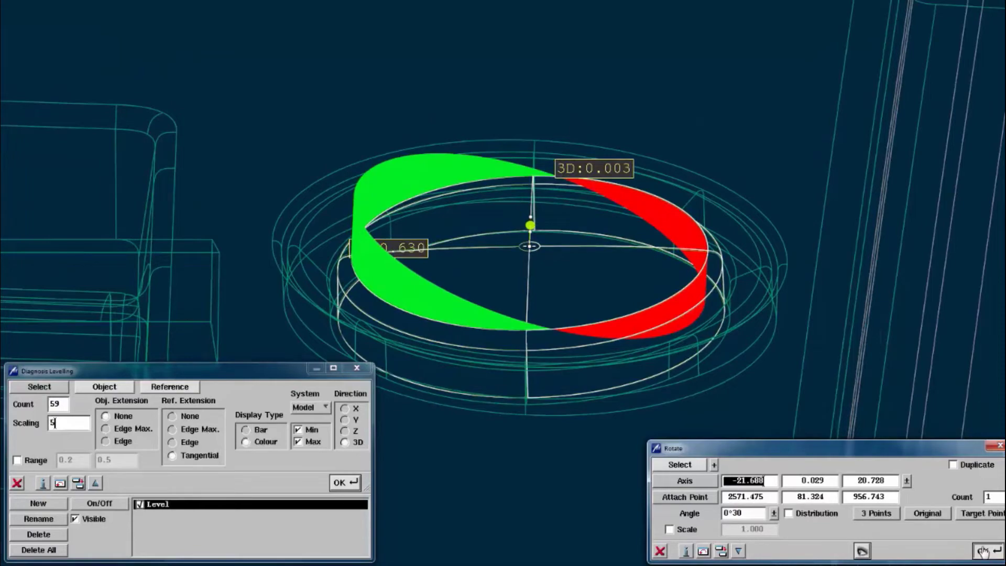
click(982, 548)
click(982, 548)
click(982, 548)
click(982, 548)
click(982, 549)
click(982, 549)
click(982, 548)
click(982, 548)
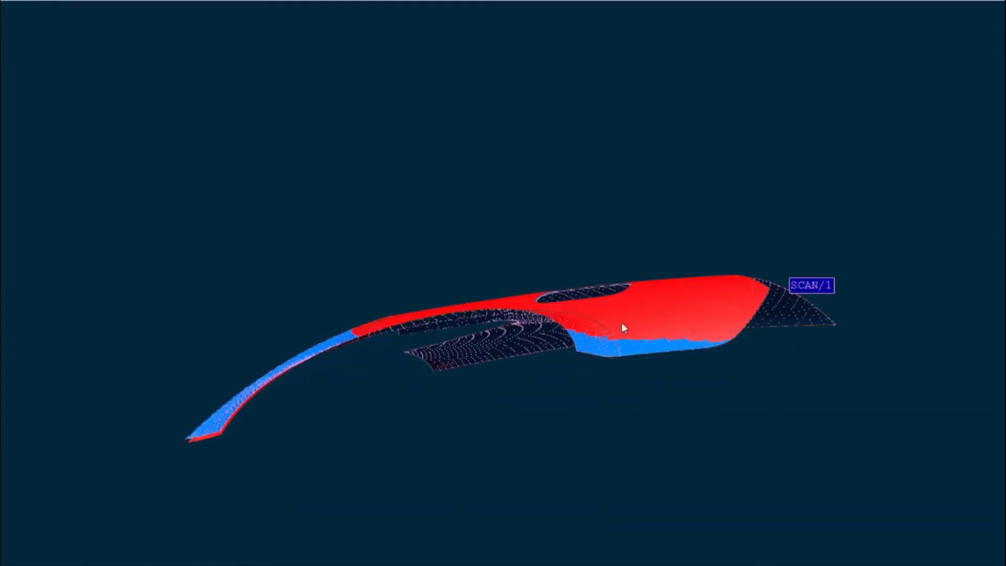
- Run Nominal Actual Value Comparison with all the quarter panel's surfaces as object and the scan as reference
scroll(621, 323, up, 5)
middle_drag(657, 268, 401, 329)
scroll(401, 329, down, 5)
scroll(287, 335, up, 5)
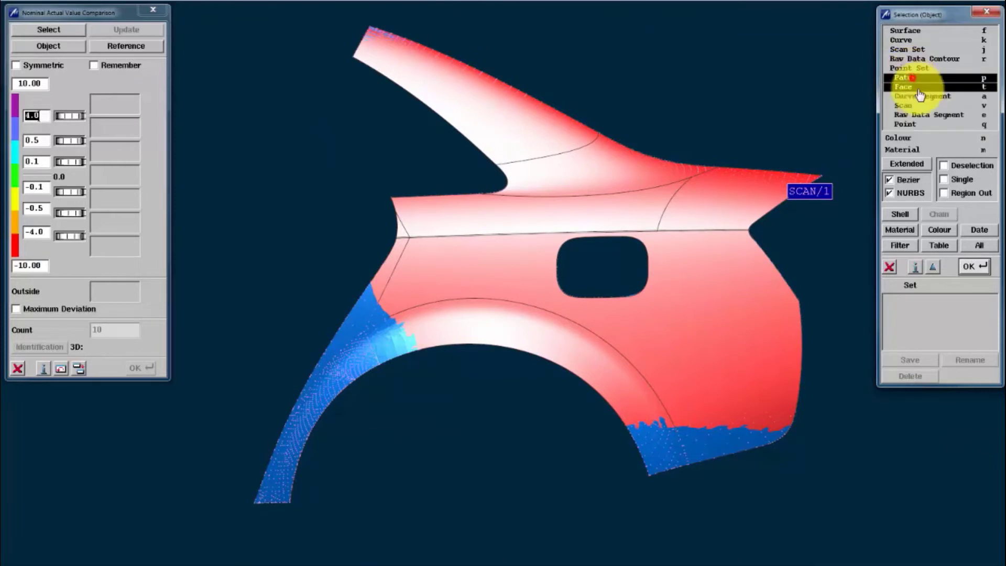
click(988, 251)
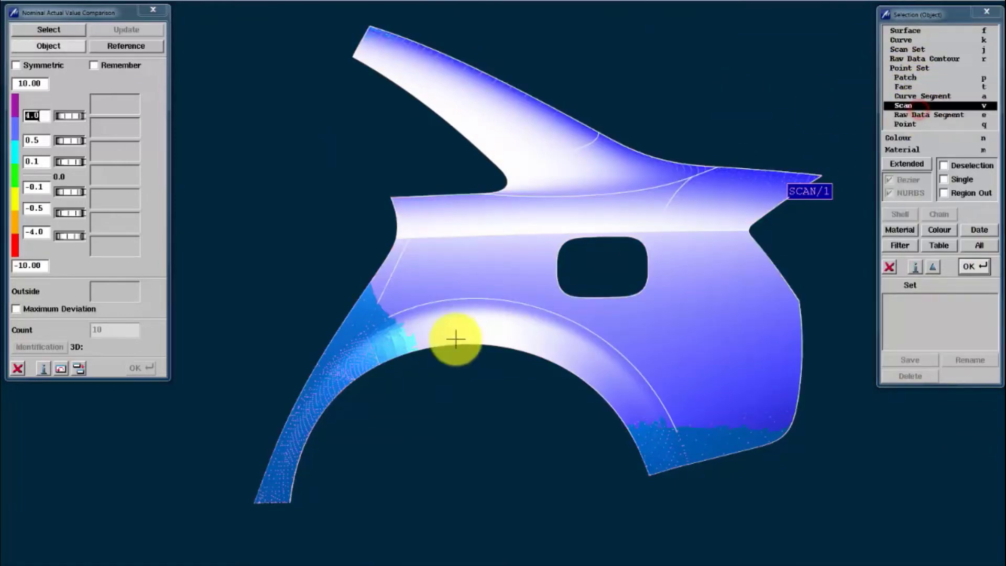
click(377, 350)
key(Return)
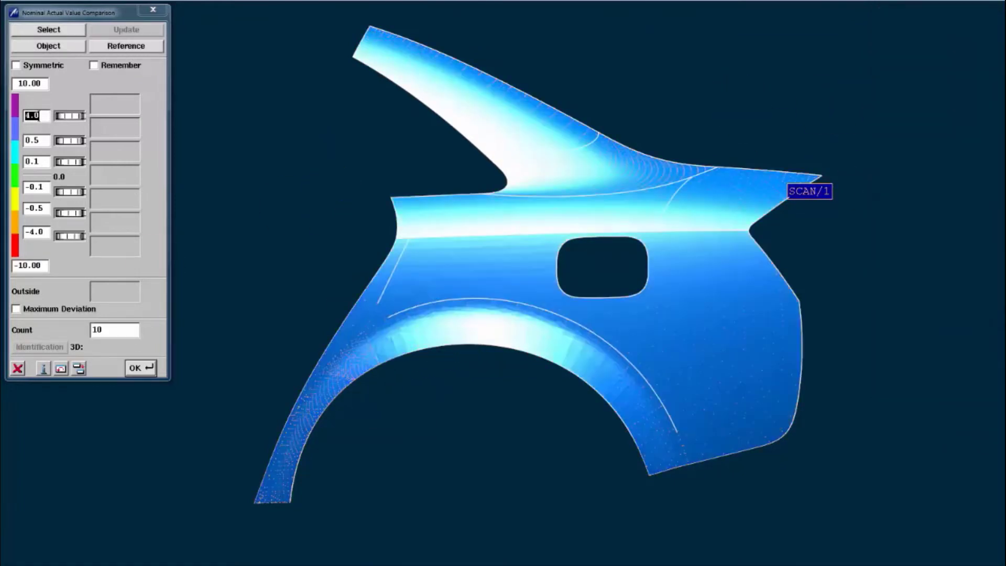
click(144, 370)
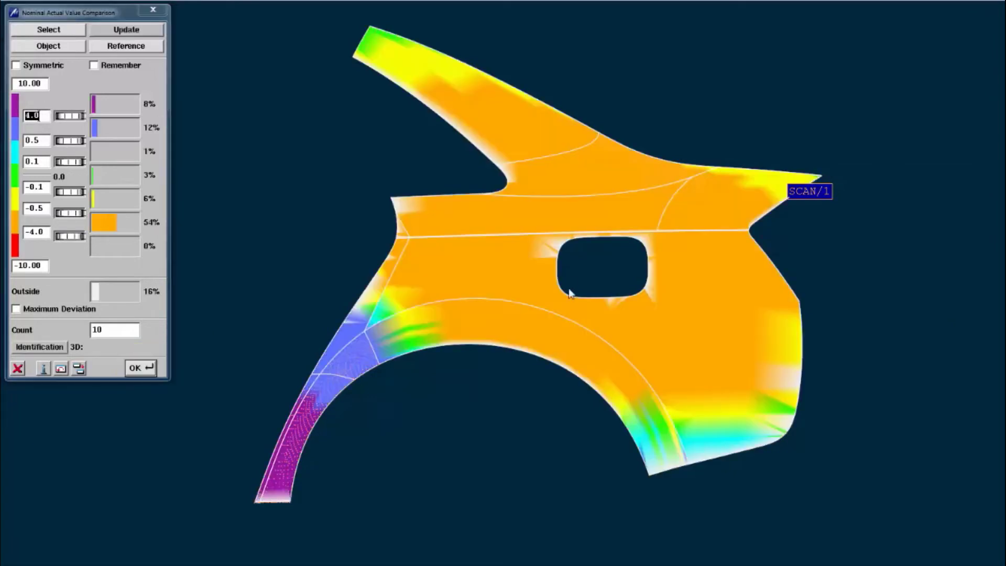
- Set the comparison count to 39 and inspect the deviation colours around the fuel-door opening
mouse_move(568, 291)
middle_down()
mouse_move(743, 341)
mouse_move(558, 251)
middle_up()
right_drag(569, 241, 569, 164)
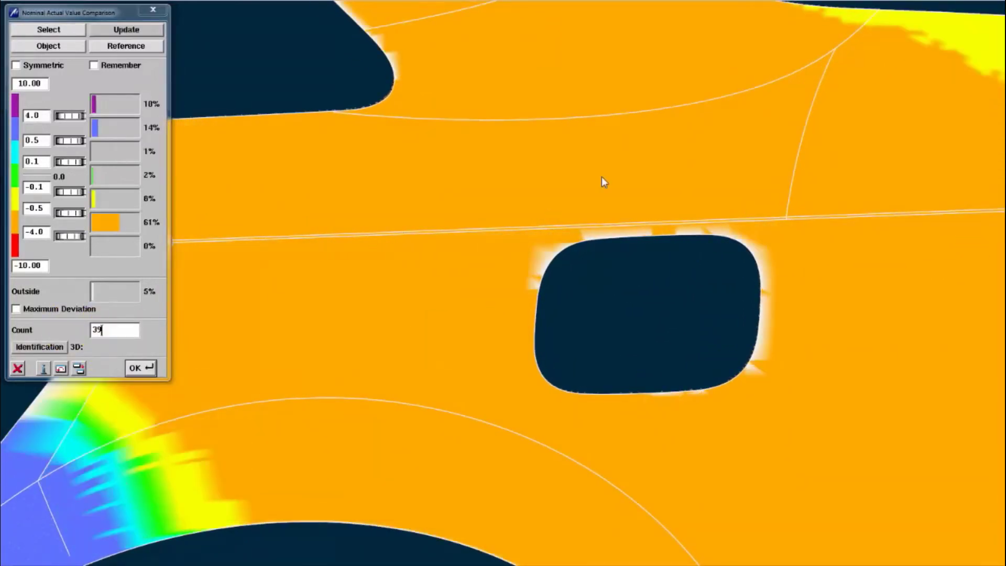
scroll(629, 176, down, 5)
scroll(687, 280, down, 2)
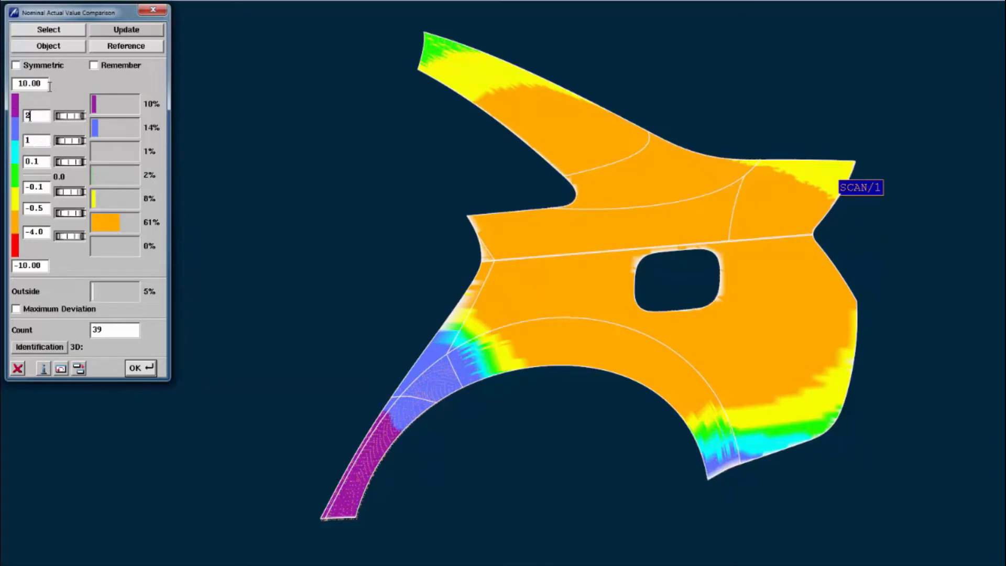
- Apply symmetric deviation limits of 3, 2 and 1, and turn on Identification to read local deviations on the panel
click(137, 369)
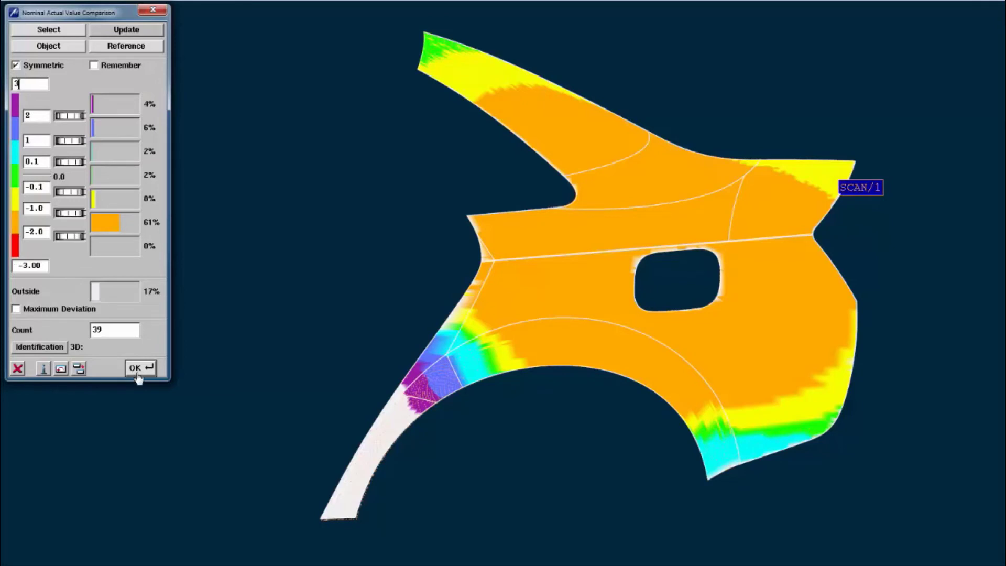
click(137, 370)
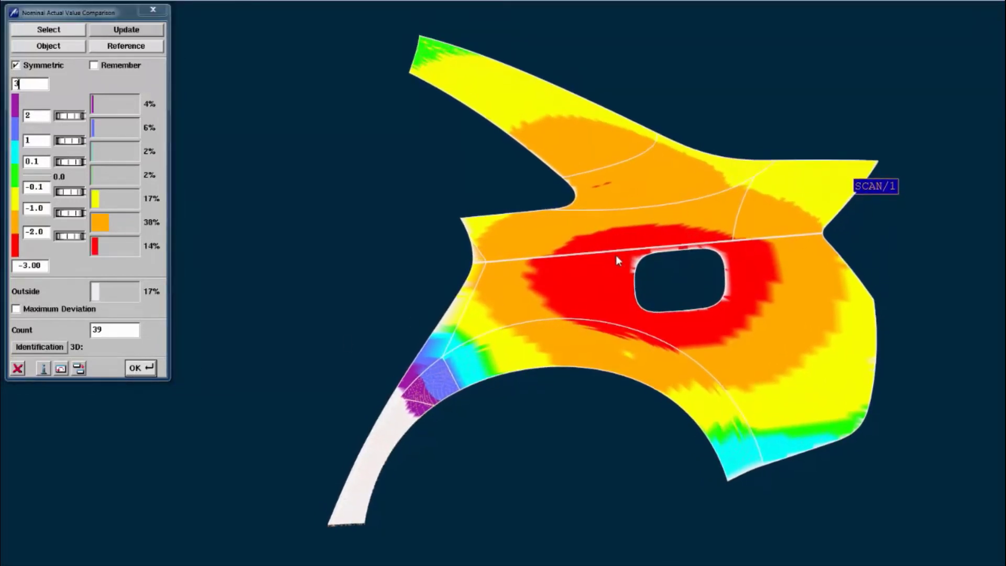
click(40, 348)
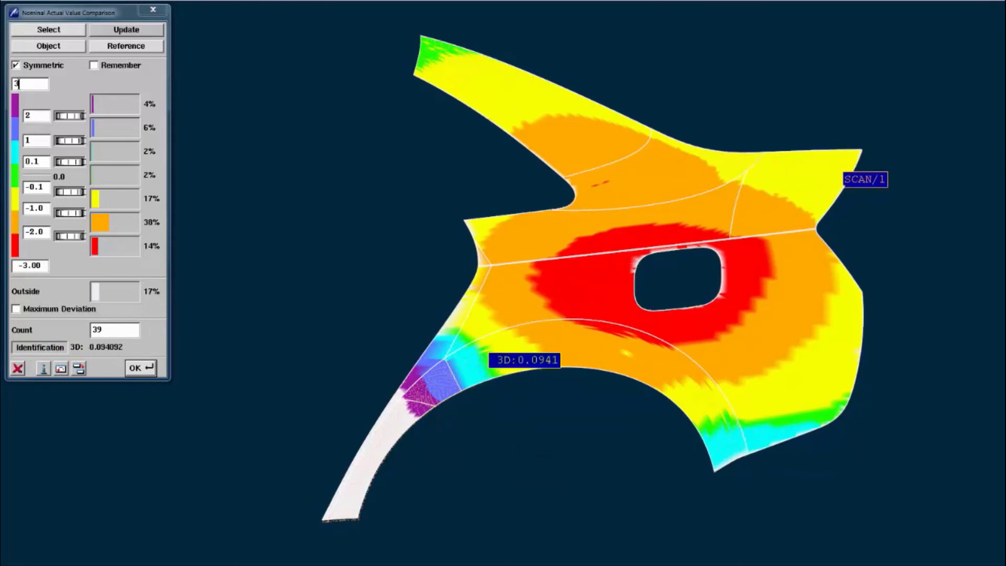
middle_drag(608, 455, 579, 455)
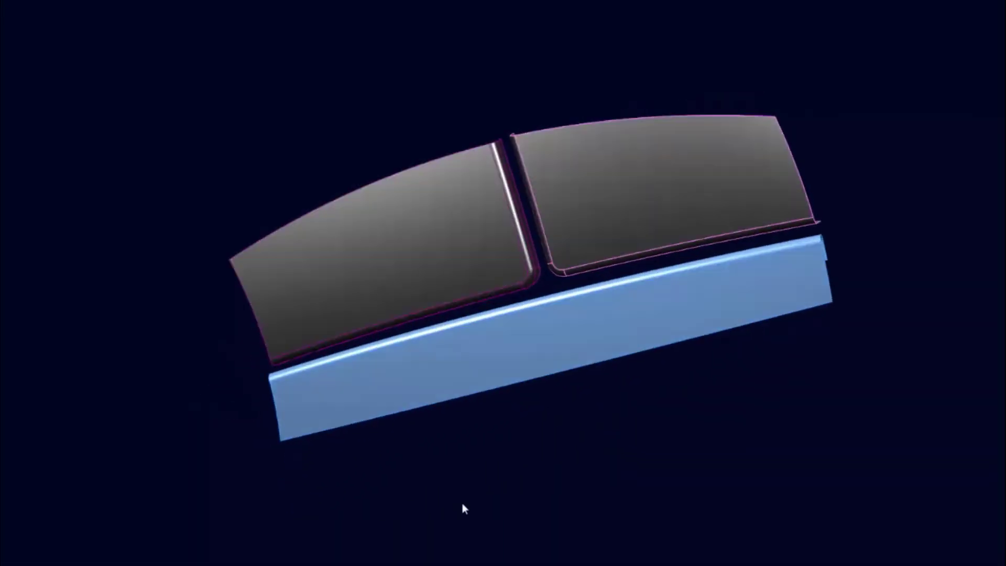
- Create a Diagnosis Clearance with both dark panels' lower edge flanges as object and the blue panel's rounded edge as reference
middle_drag(462, 503, 450, 351)
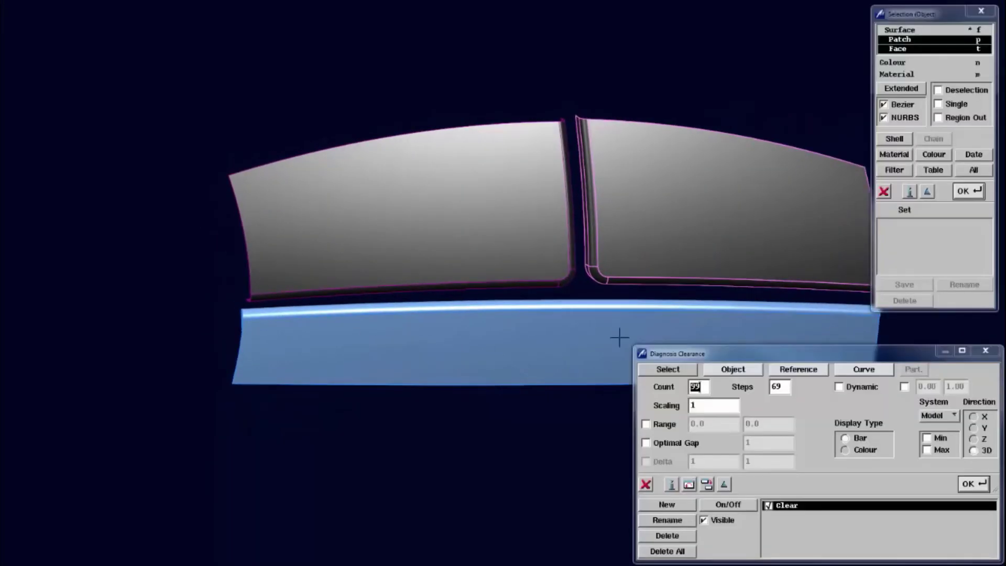
scroll(524, 210, up, 5)
click(466, 220)
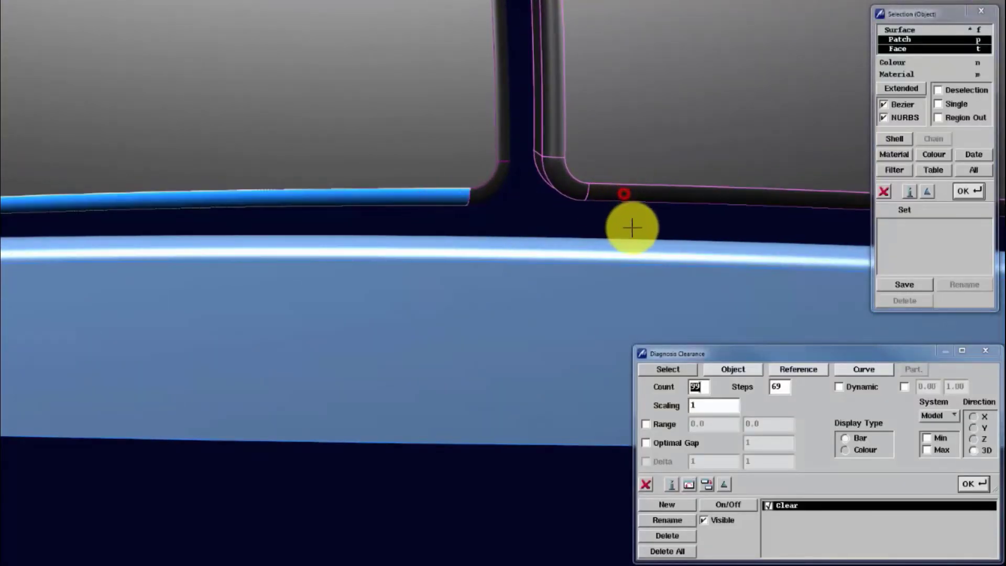
click(624, 193)
key(Return)
click(520, 247)
key(Return)
middle_drag(514, 218, 423, 214)
key(Return)
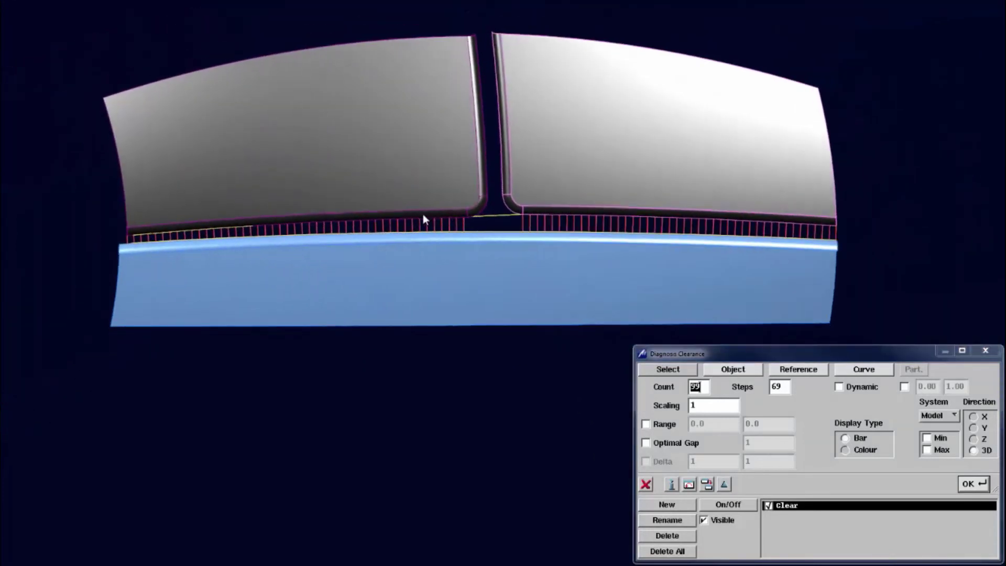
- Set the clearance scaling to 5 and display the minimum and maximum values
click(707, 410)
text(5)
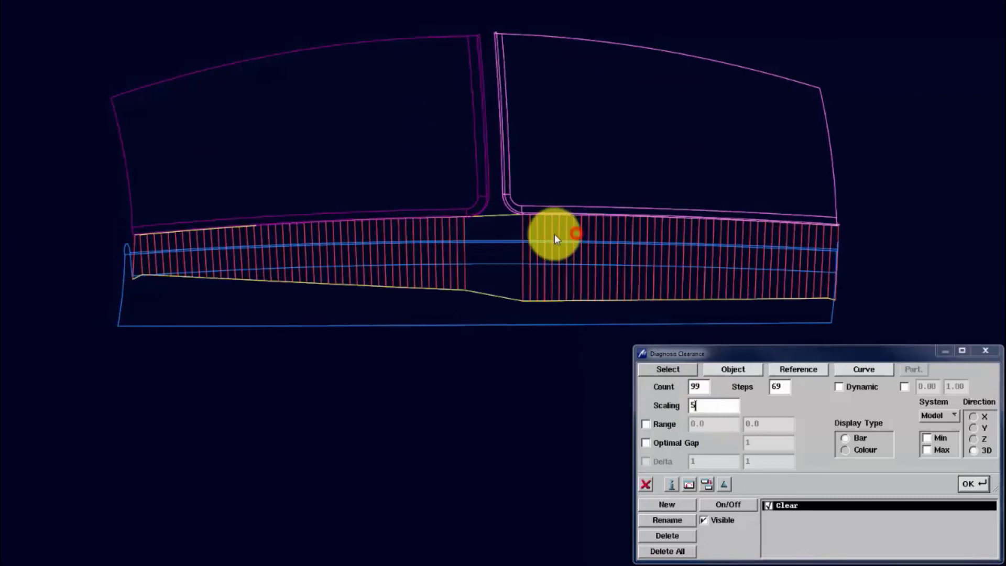
click(970, 483)
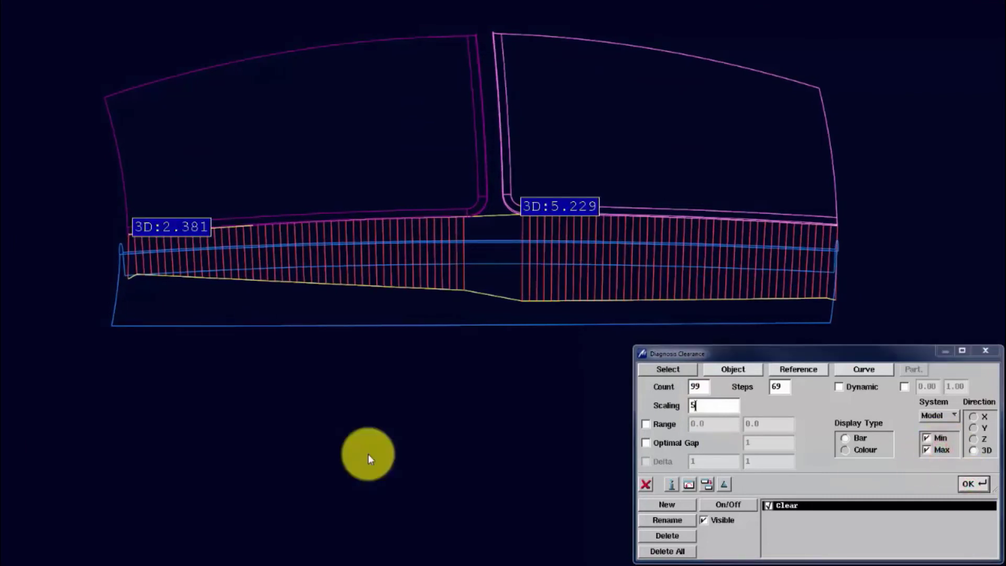
middle_drag(536, 383, 456, 311)
- Set the clearance scaling back to 1
click(691, 405)
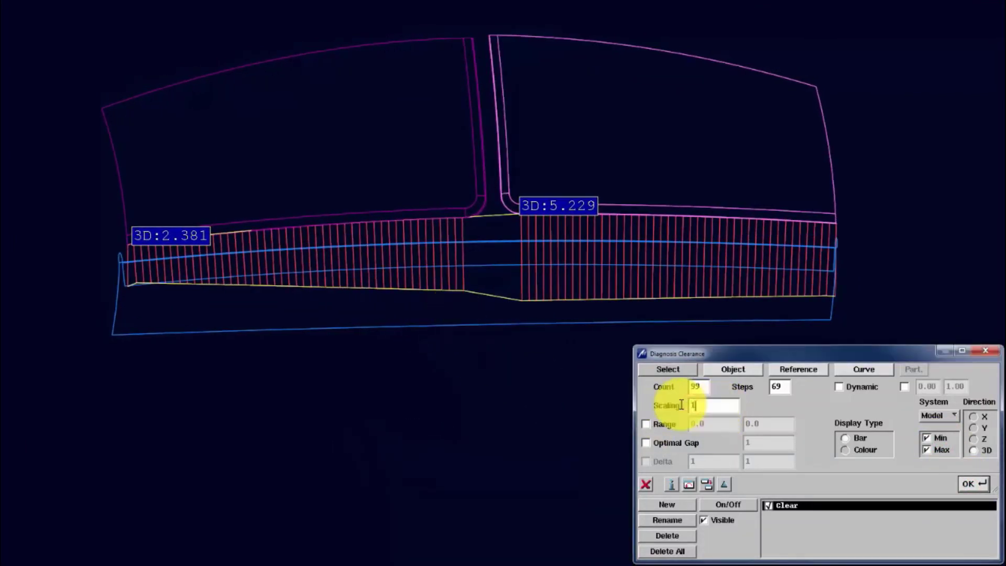
text(1)
click(961, 483)
- Enable Dynamic clearance and move the section plane along the gap to read local clearances
click(839, 387)
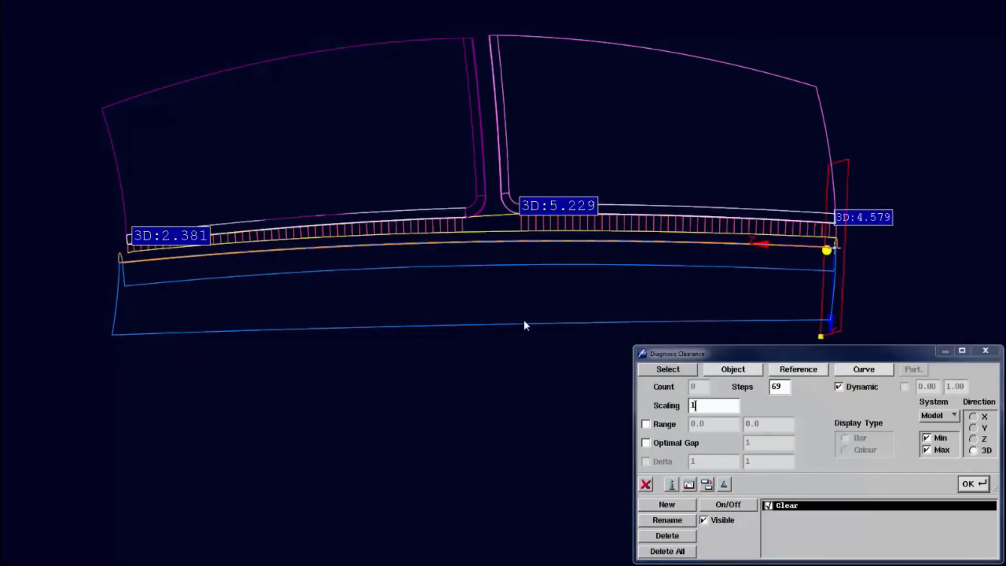
middle_drag(523, 319, 320, 419)
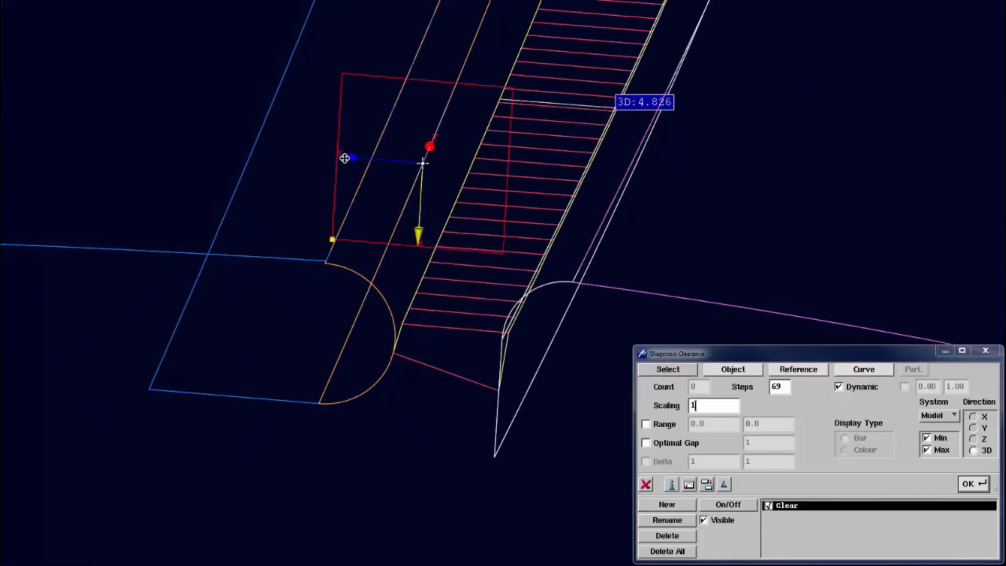
middle_drag(623, 126, 488, 350)
drag(341, 349, 345, 339)
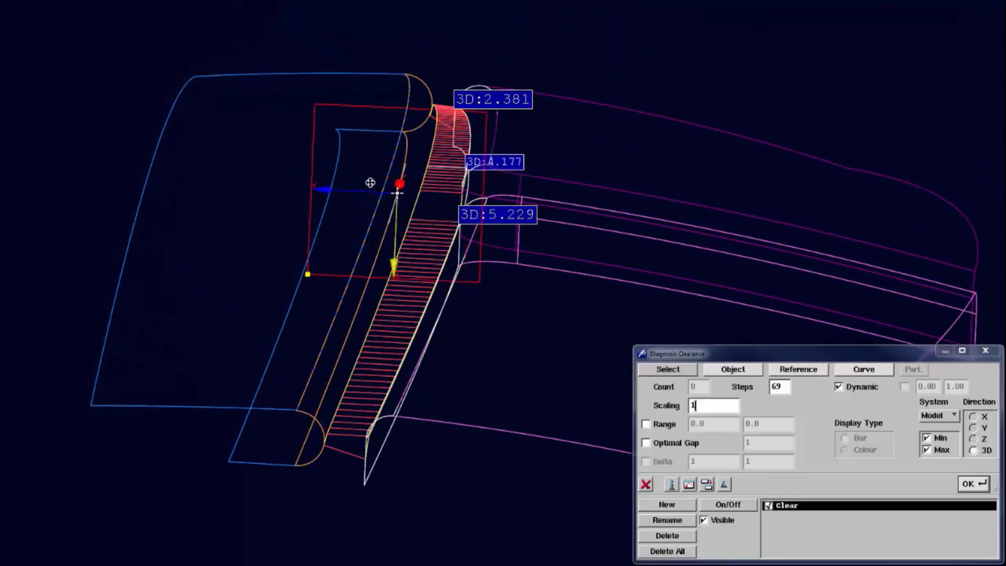
- Turn off Dynamic, switch the clearance display type to Colour and inspect the coloured gap
click(840, 388)
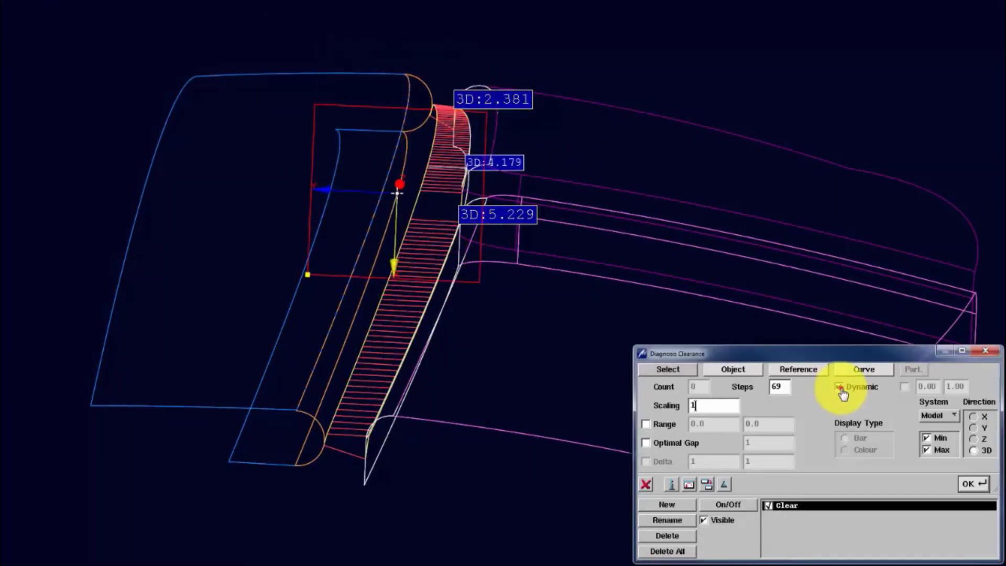
click(972, 487)
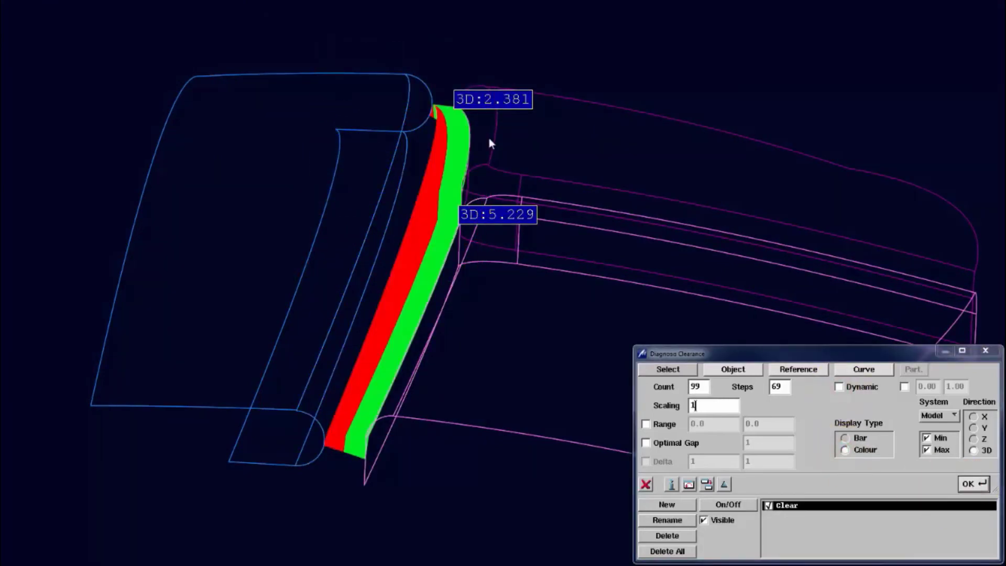
middle_drag(489, 142, 411, 180)
scroll(513, 207, up, 5)
scroll(512, 203, down, 5)
middle_drag(513, 203, 604, 312)
- Set the clearance scaling to 5 and compare the gap against an Optimal Gap of 4.5
drag(701, 407, 691, 410)
click(972, 483)
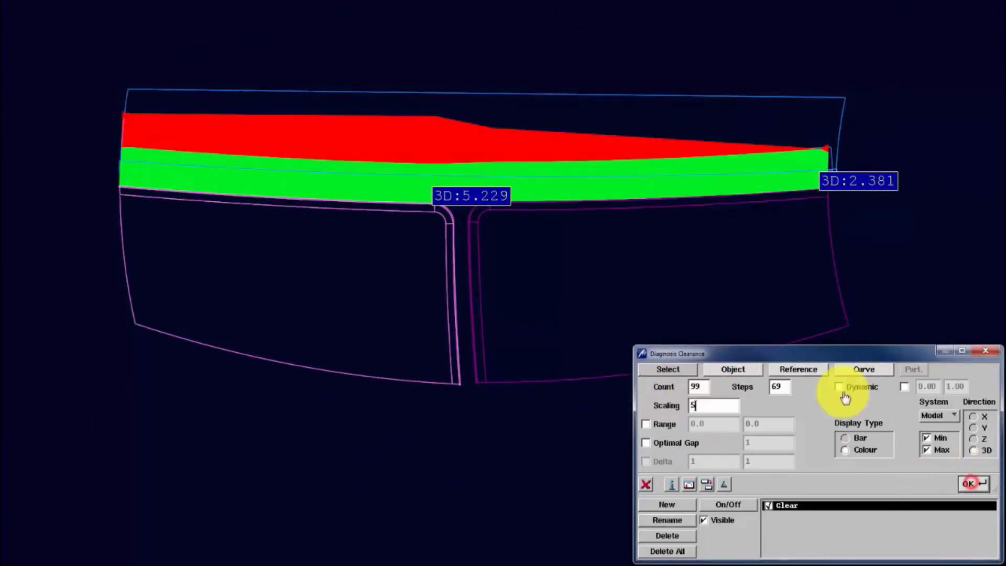
click(645, 444)
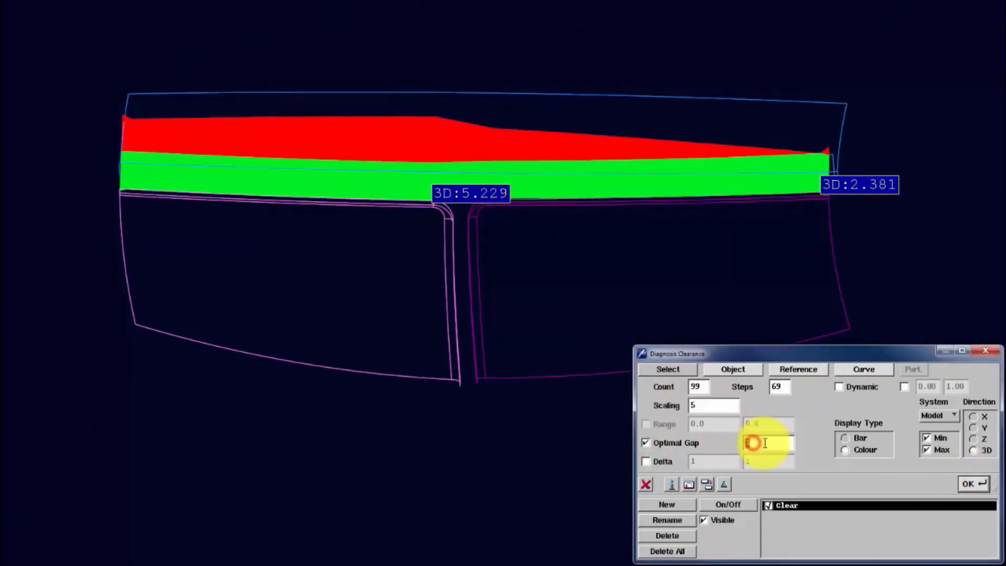
click(973, 487)
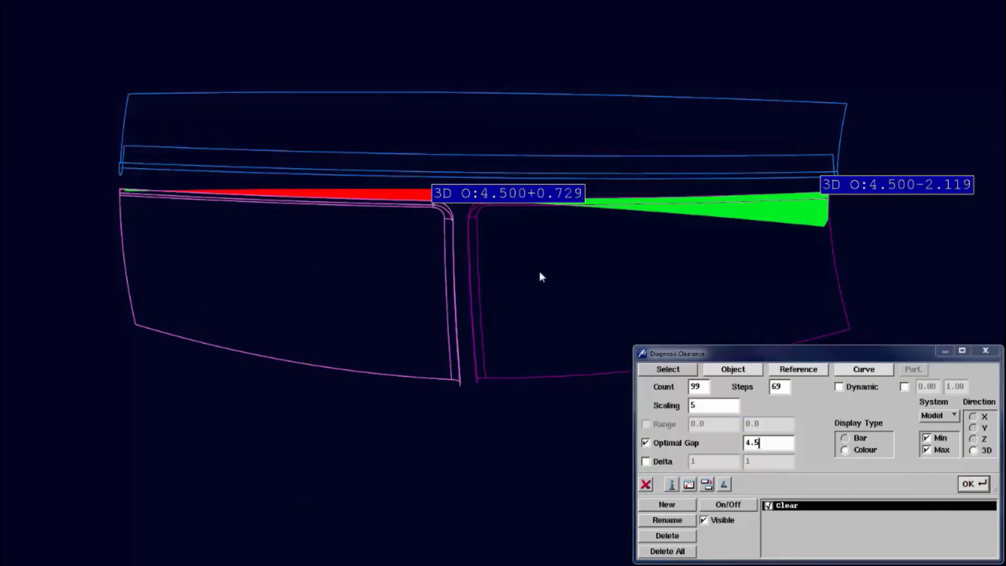
middle_drag(539, 272, 678, 272)
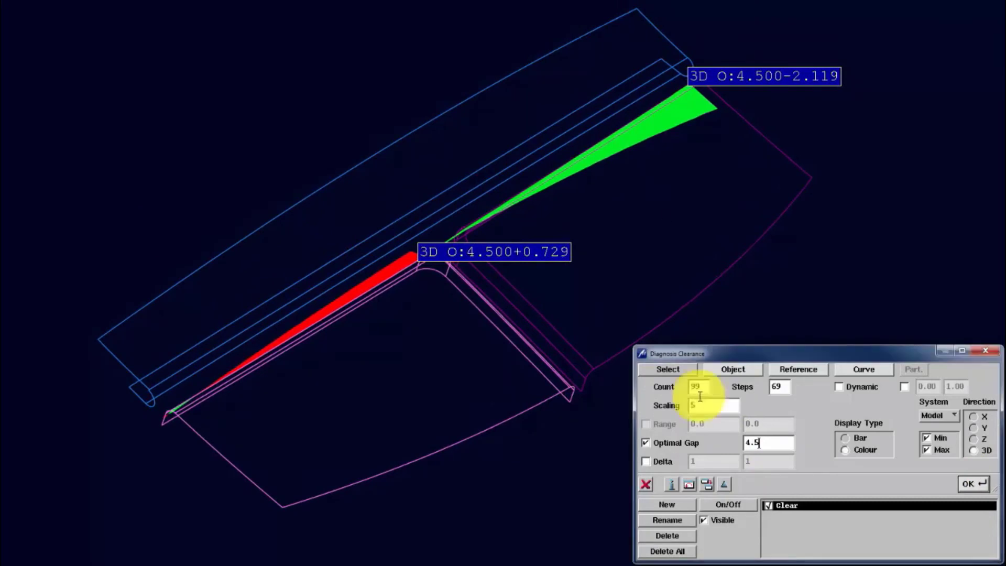
- Turn off Optimal Gap with scaling 1, and set the clearance measuring system to View
click(972, 484)
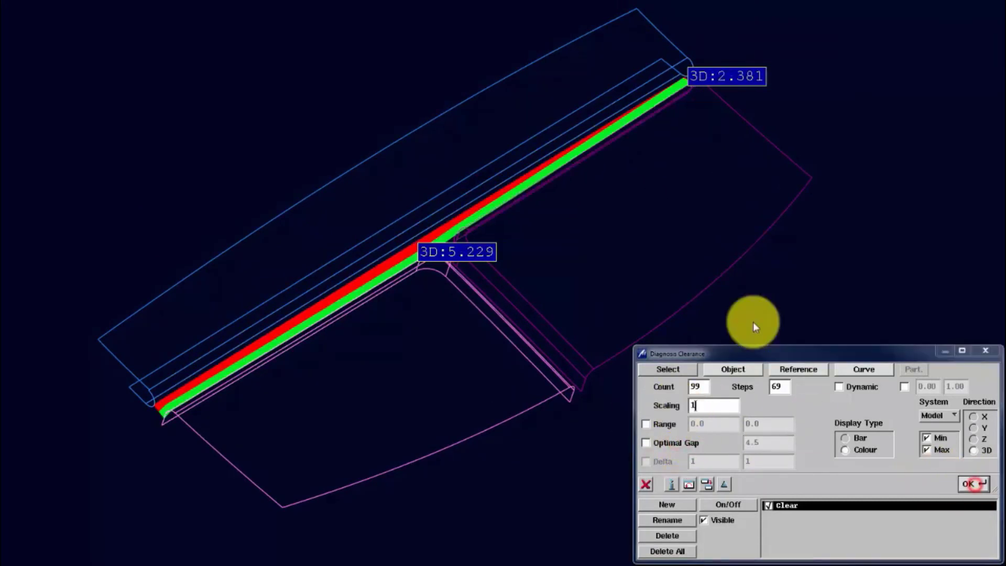
click(936, 415)
click(938, 449)
click(970, 485)
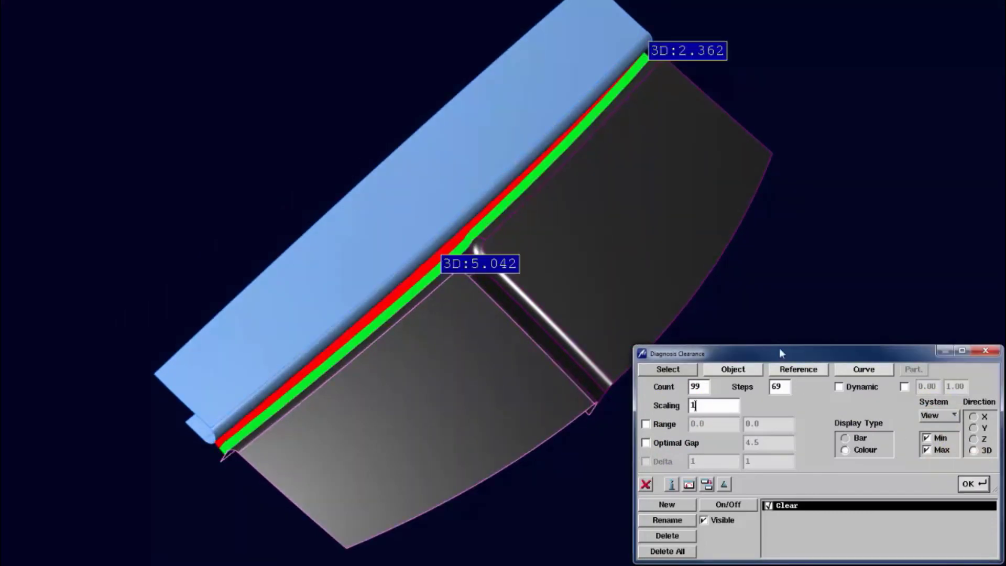
- Recalculate the View-based clearance from a flatter viewing angle and open the measuring system choices
mouse_move(778, 348)
middle_down()
mouse_move(566, 247)
mouse_move(514, 189)
middle_up()
click(972, 483)
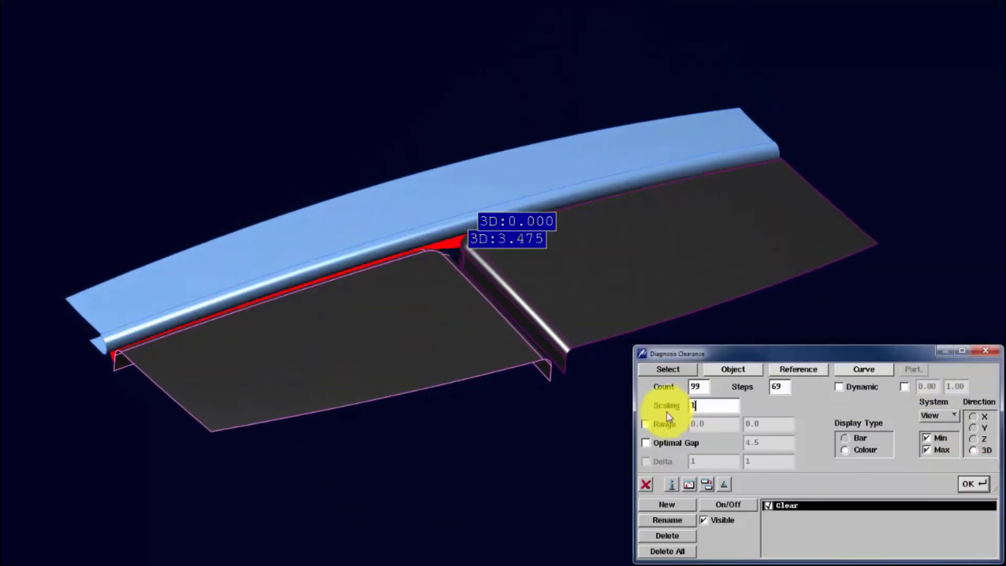
middle_drag(448, 260, 432, 240)
click(951, 416)
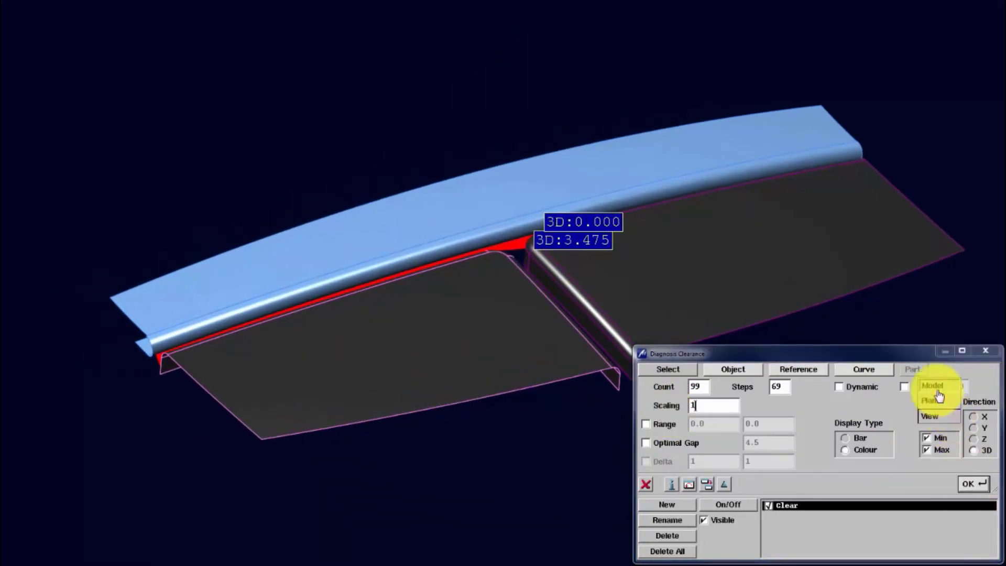